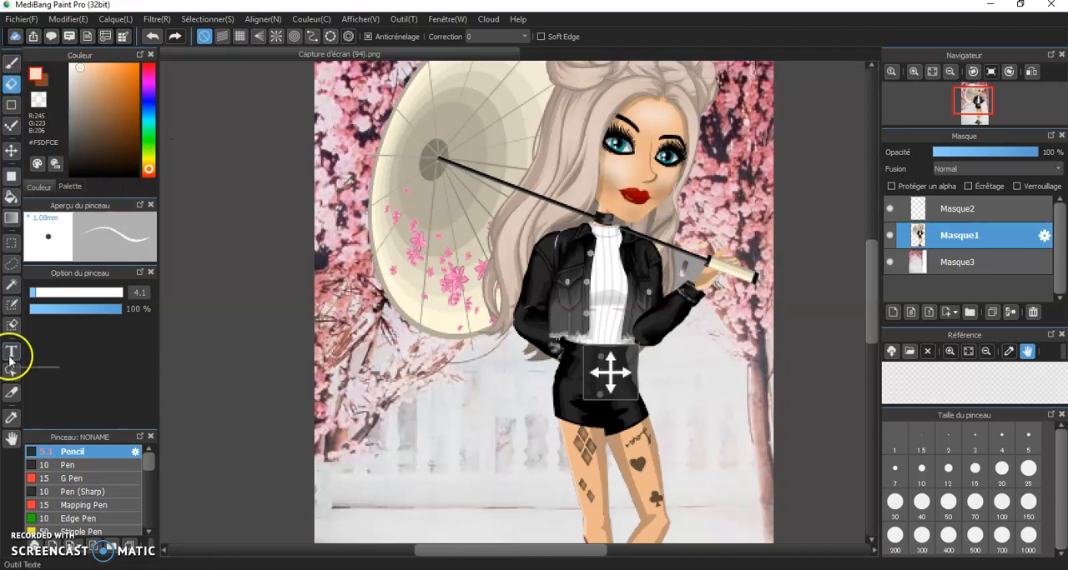
# Select the leftover patch between the hand and parasol handle with the Magic Wand, and clear it using a size 1000 transparent Pencil
pyautogui.click(11, 285)
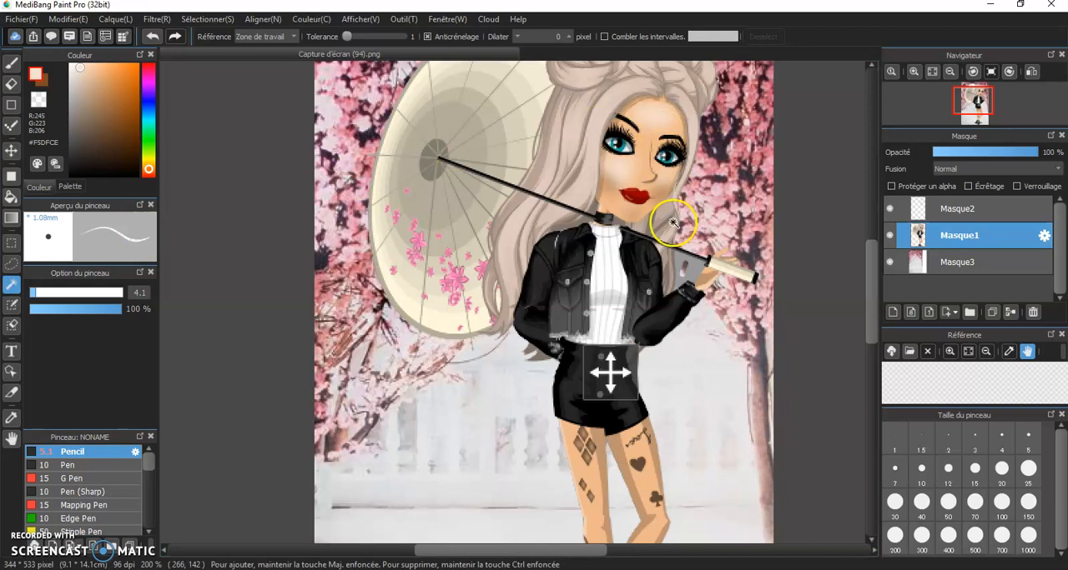
pyautogui.click(694, 265)
pyautogui.click(11, 63)
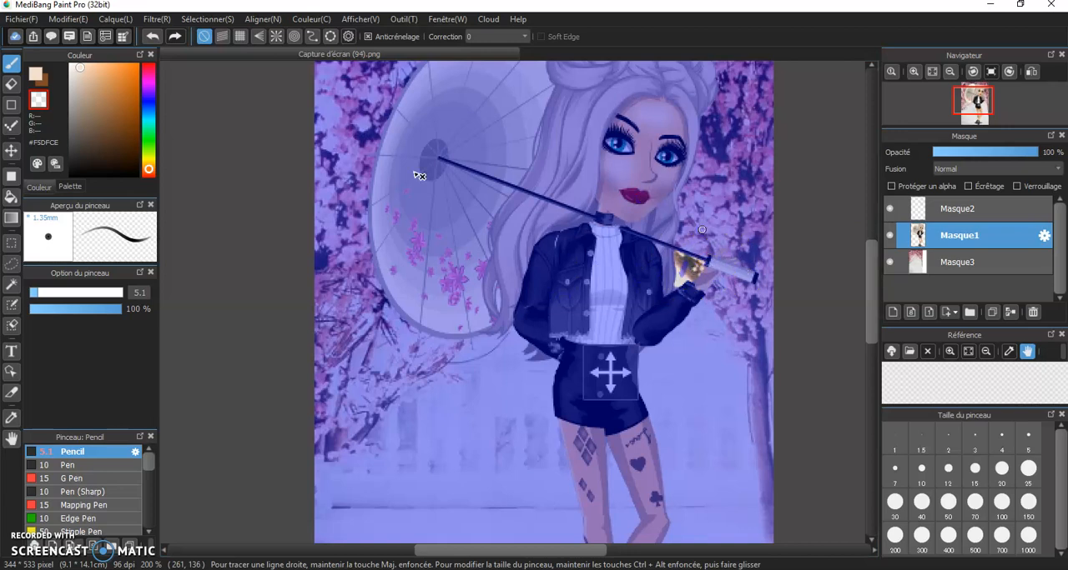
pyautogui.moveTo(53, 292); pyautogui.dragTo(281, 284)
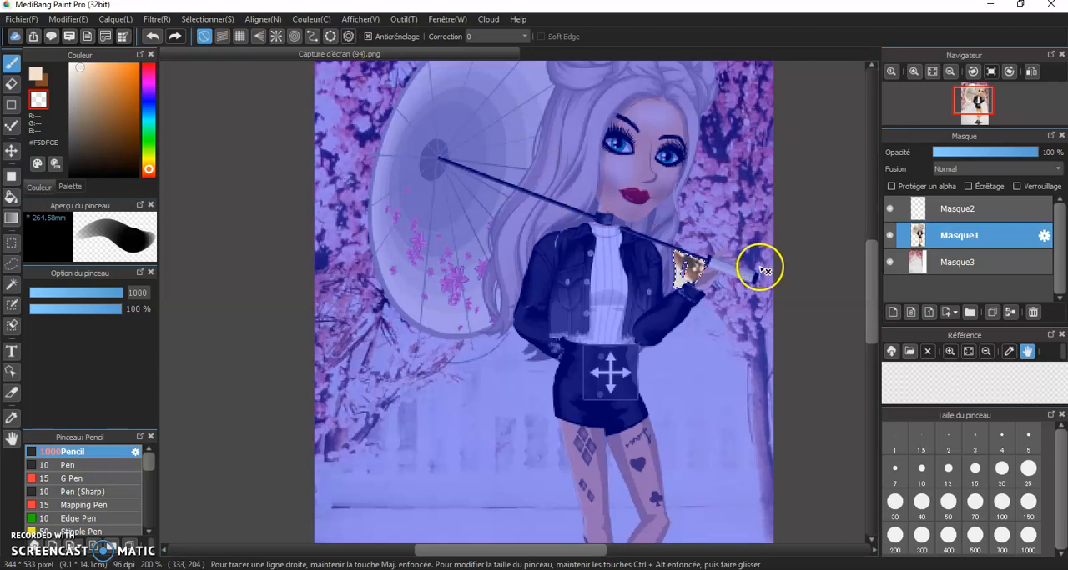
pyautogui.moveTo(763, 271); pyautogui.dragTo(708, 268)
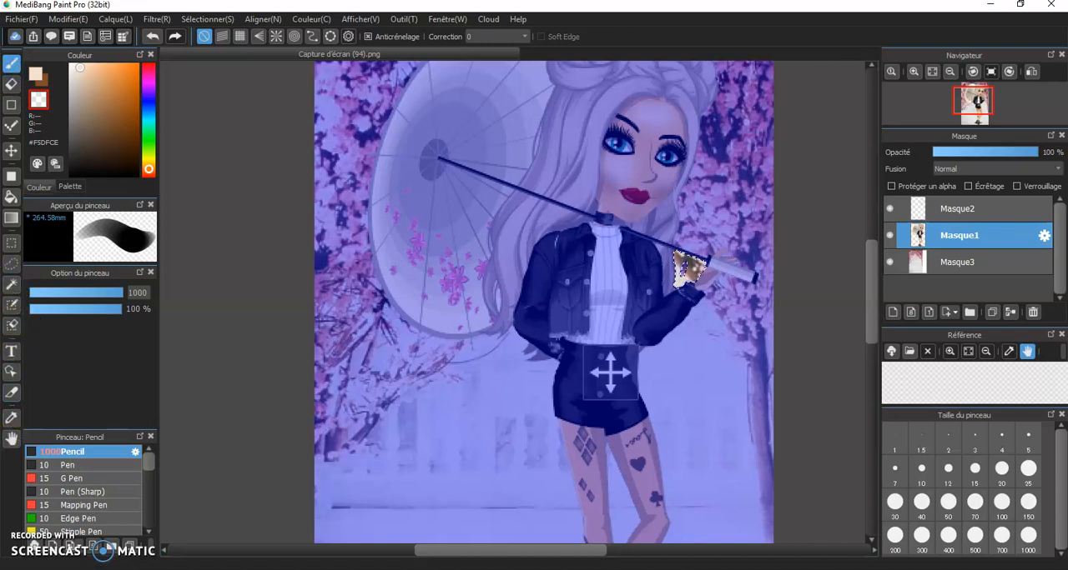
pyautogui.click(9, 286)
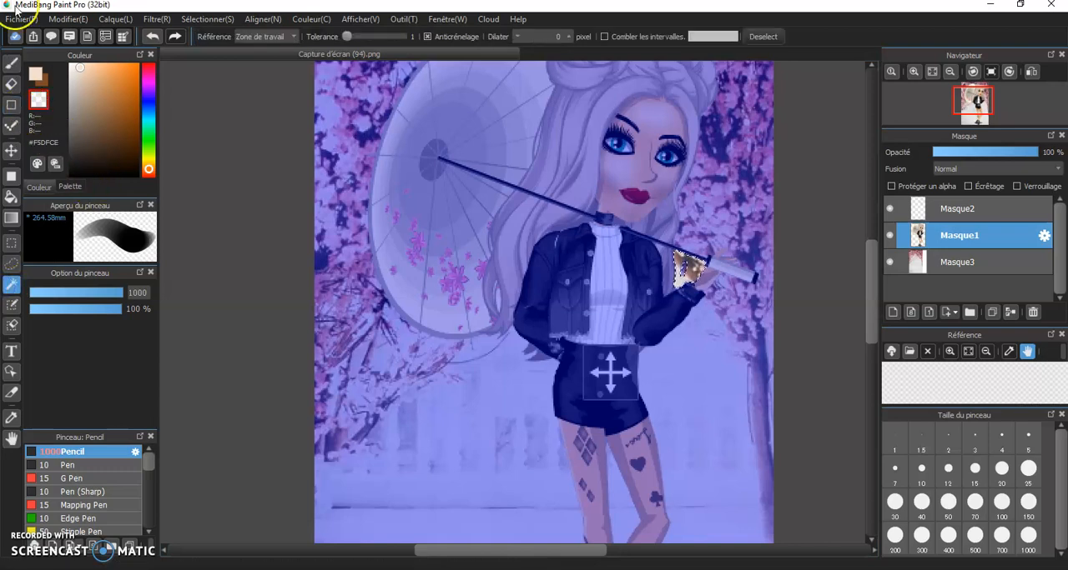
pyautogui.click(749, 36)
pyautogui.scroll(-4, 602, 370)
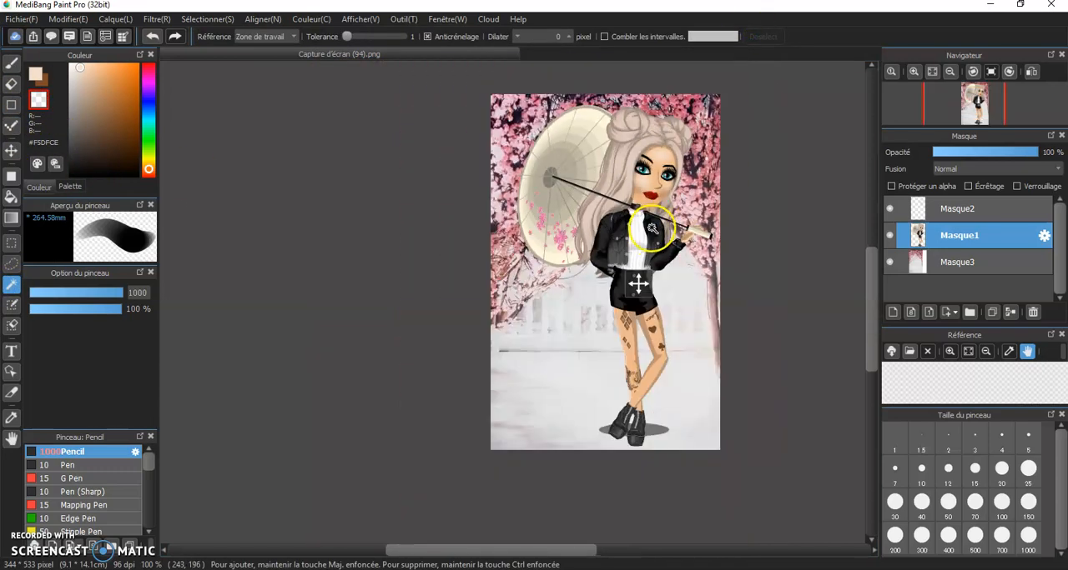
pyautogui.scroll(2, 603, 370)
pyautogui.scroll(2, 599, 358)
pyautogui.scroll(-2, 596, 376)
pyautogui.scroll(1, 592, 387)
pyautogui.scroll(2, 592, 387)
pyautogui.scroll(-3, 619, 309)
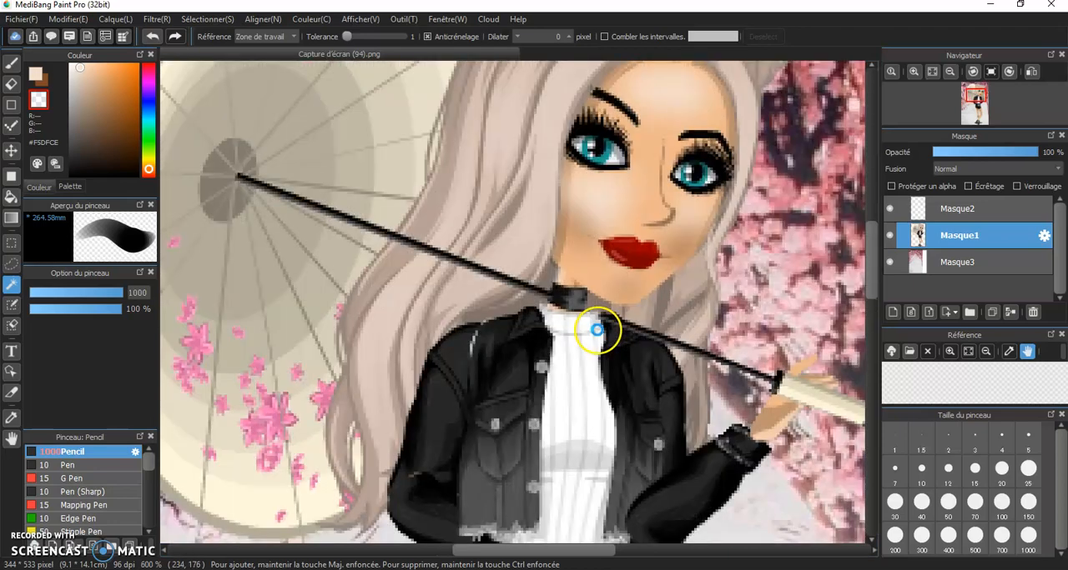
# Import the eyelash image "cils" from the msp pictures folder as a new layer
pyautogui.click(22, 19)
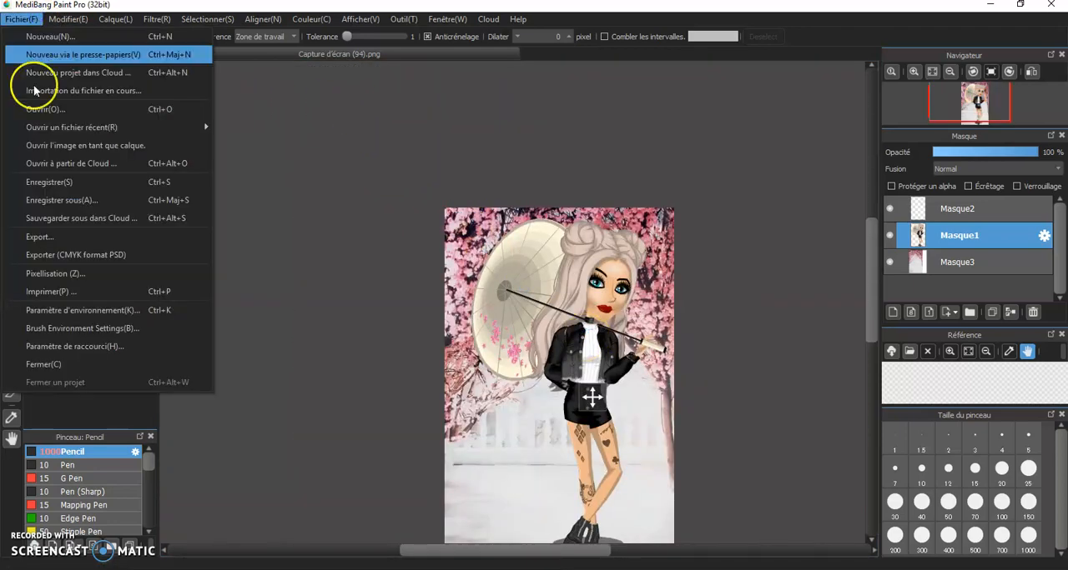
pyautogui.click(70, 146)
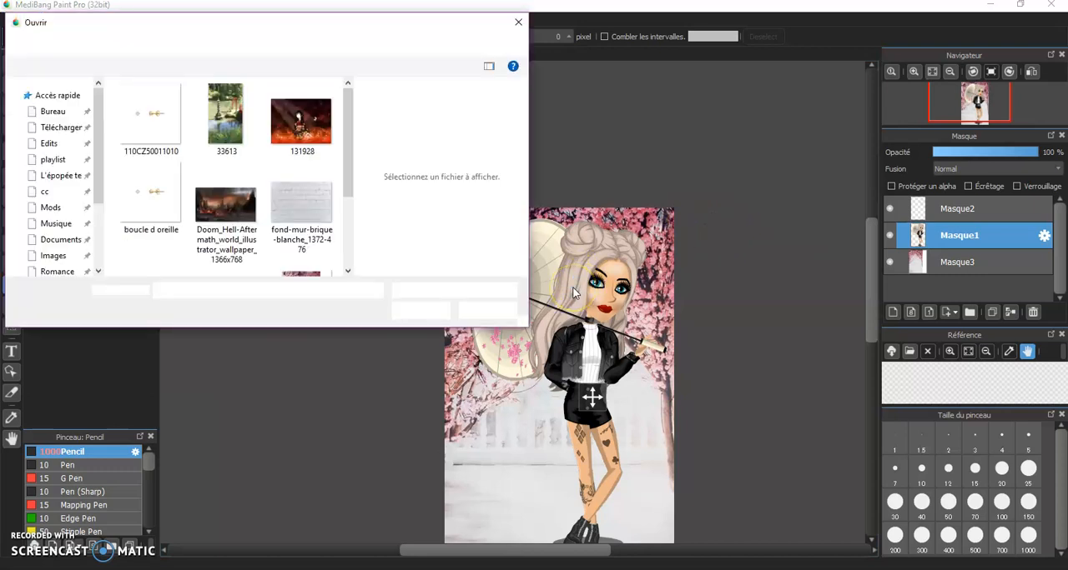
pyautogui.click(190, 43)
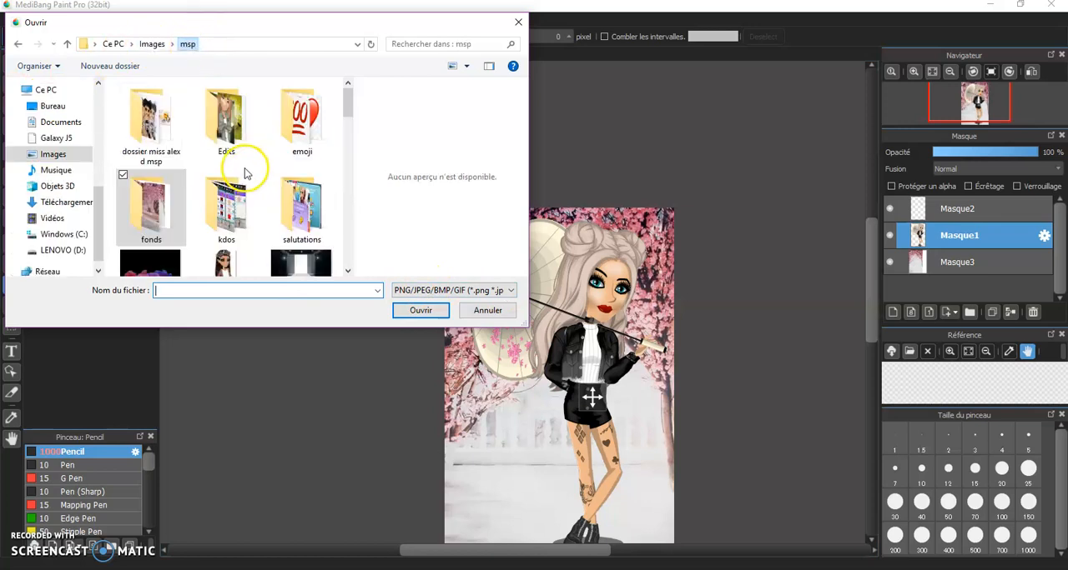
pyautogui.scroll(-1, 309, 261)
pyautogui.scroll(-2, 293, 223)
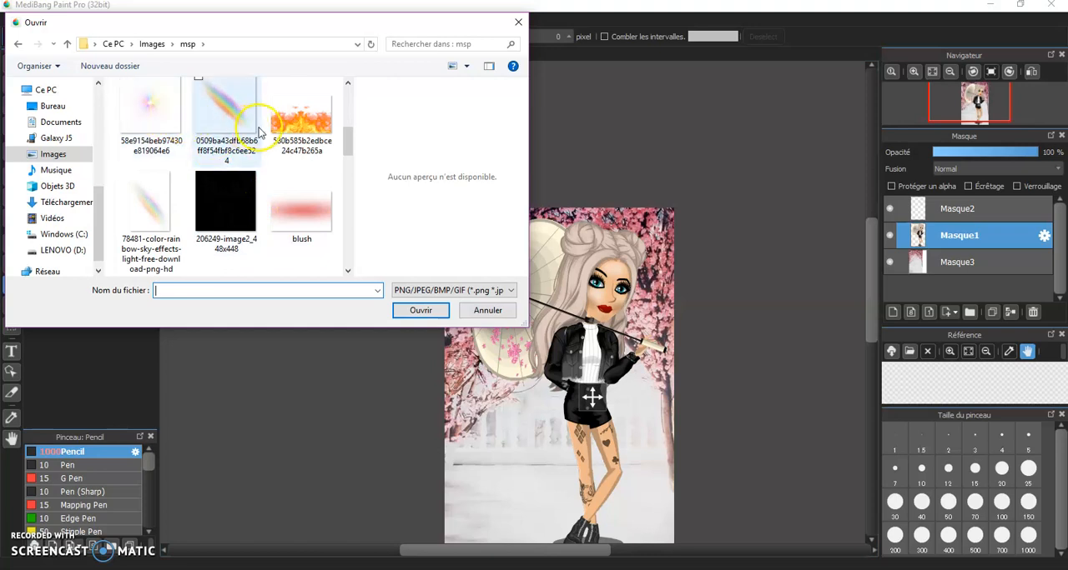
pyautogui.scroll(-1, 292, 203)
pyautogui.scroll(-4, 292, 202)
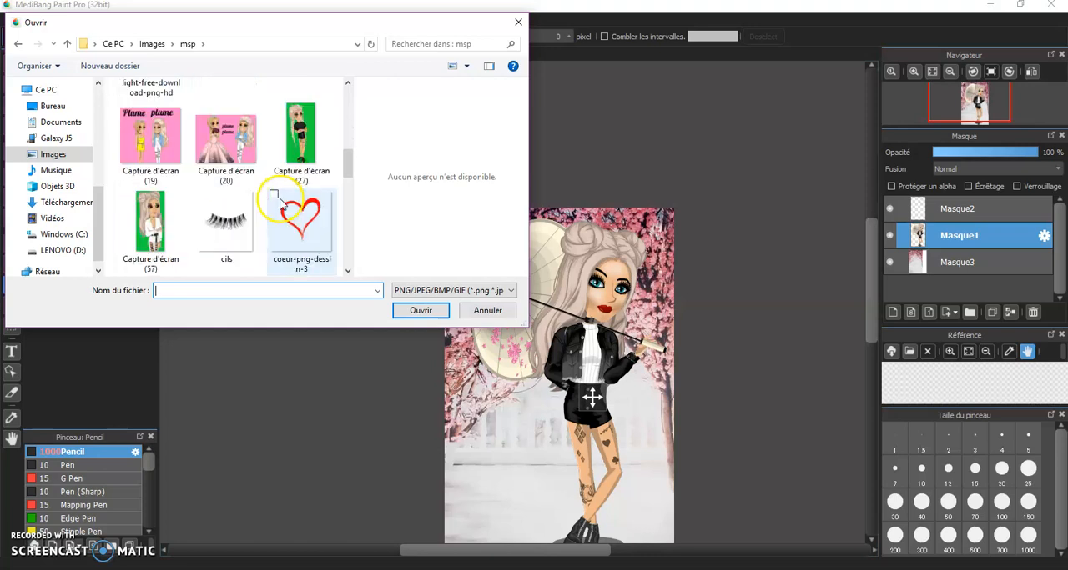
pyautogui.scroll(1, 267, 190)
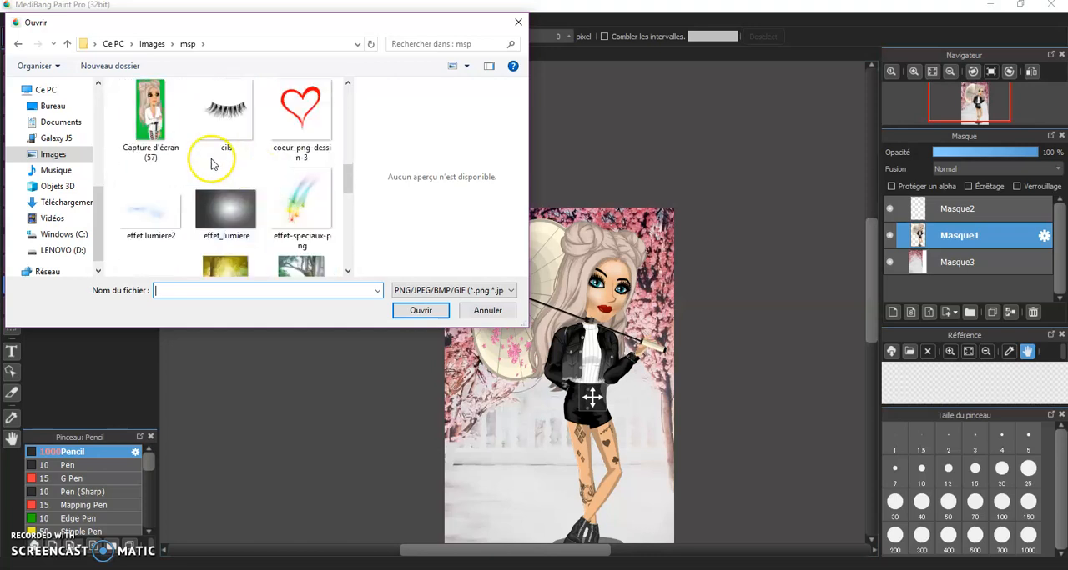
pyautogui.doubleClick(226, 126)
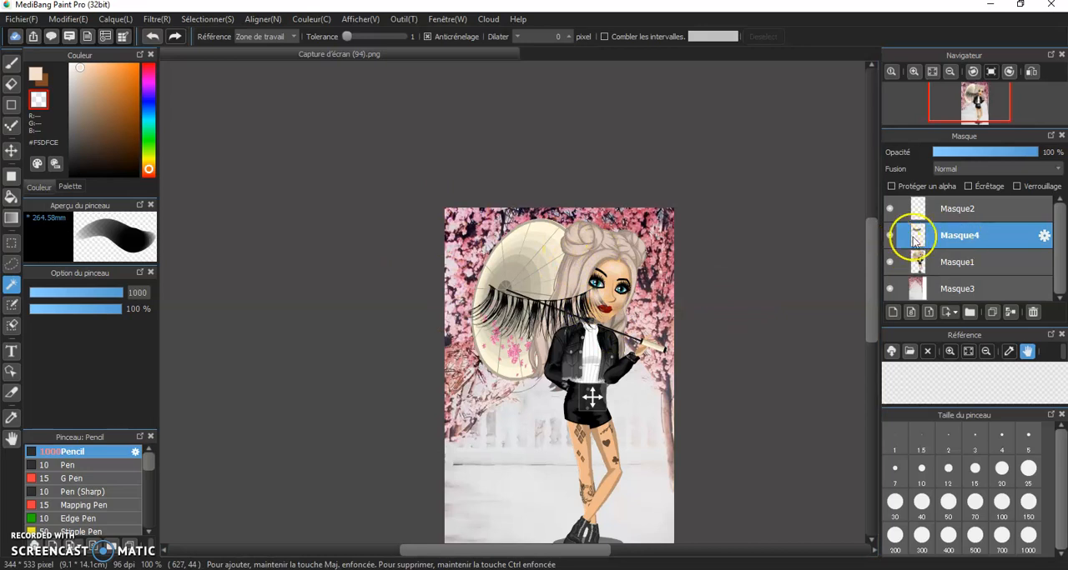
# Transform the imported eyelashes, shrinking them and placing them over the upper lid of the avatar's left-hand eye
pyautogui.click(222, 23)
pyautogui.click(214, 178)
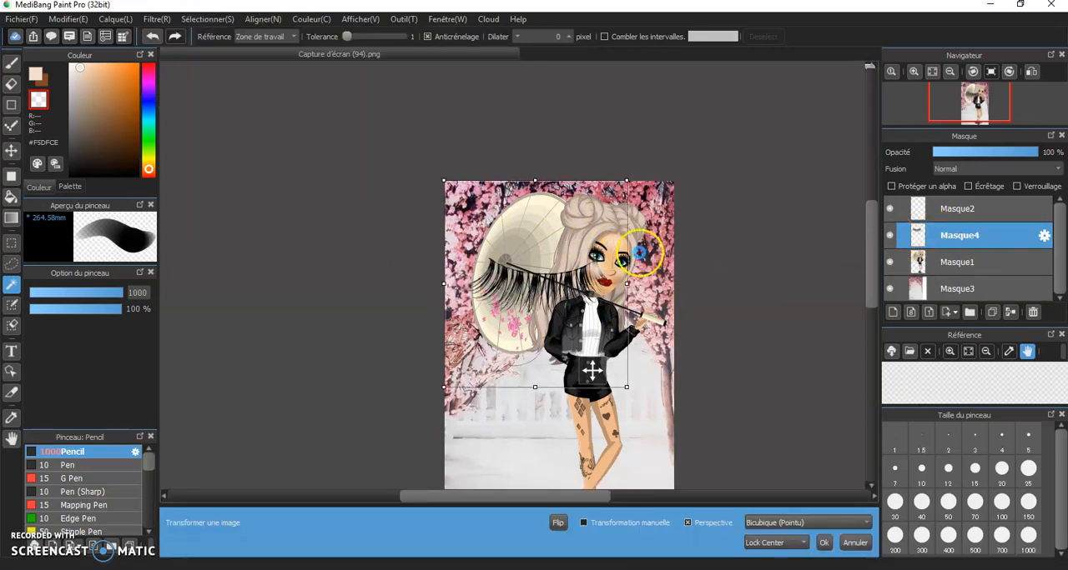
pyautogui.moveTo(445, 179); pyautogui.dragTo(475, 217)
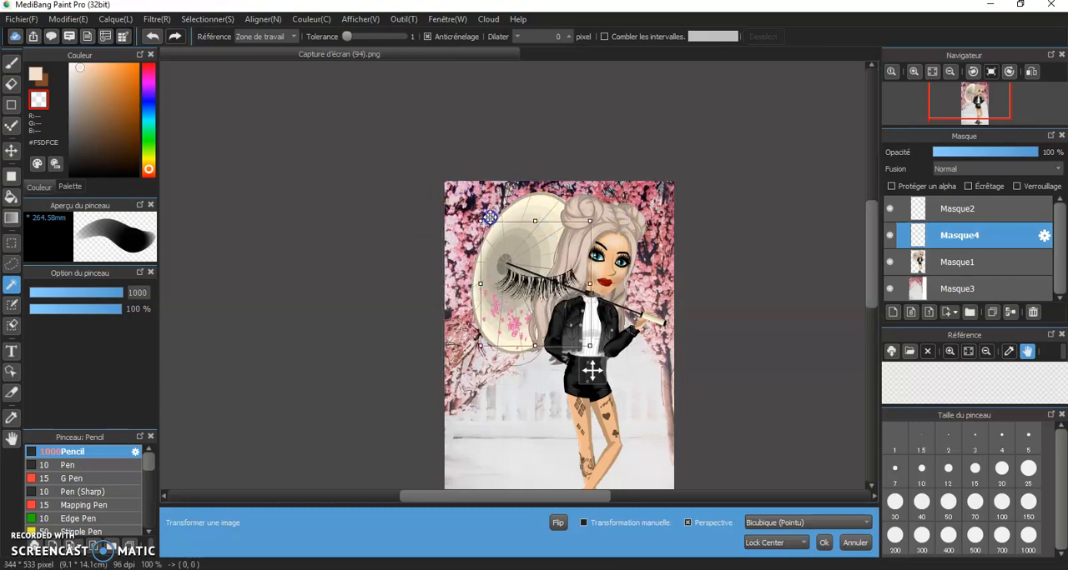
pyautogui.moveTo(609, 239); pyautogui.dragTo(544, 215)
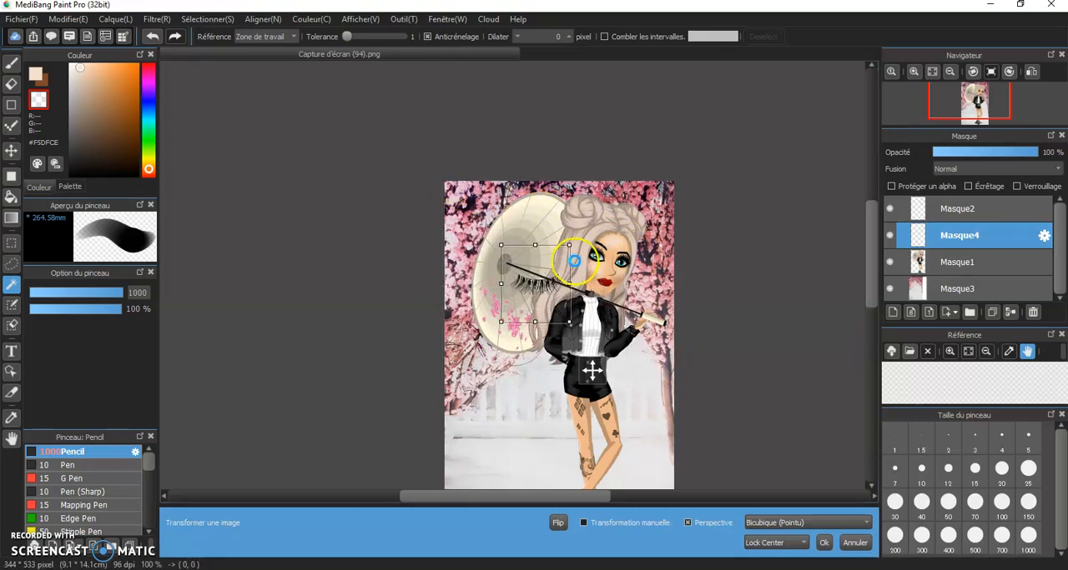
pyautogui.scroll(2, 574, 261)
pyautogui.moveTo(507, 298); pyautogui.dragTo(710, 257)
pyautogui.moveTo(572, 144); pyautogui.dragTo(644, 186)
pyautogui.moveTo(652, 255); pyautogui.dragTo(602, 246)
pyautogui.moveTo(576, 294); pyautogui.dragTo(678, 101)
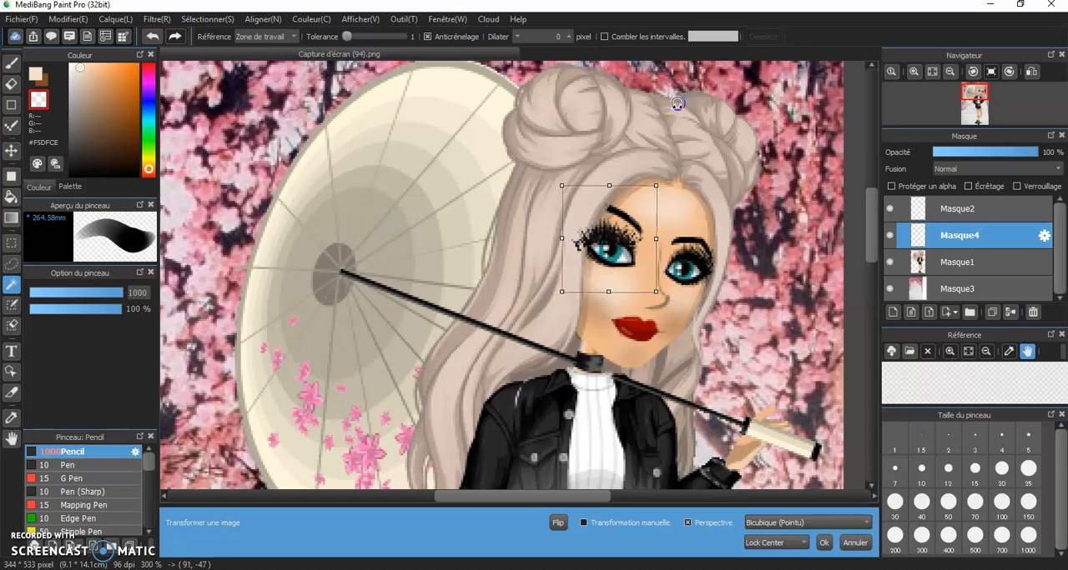
# Rotate and nudge the eyelashes to follow the slant of the left-hand eye, and apply the transformation
pyautogui.moveTo(607, 229); pyautogui.dragTo(612, 233)
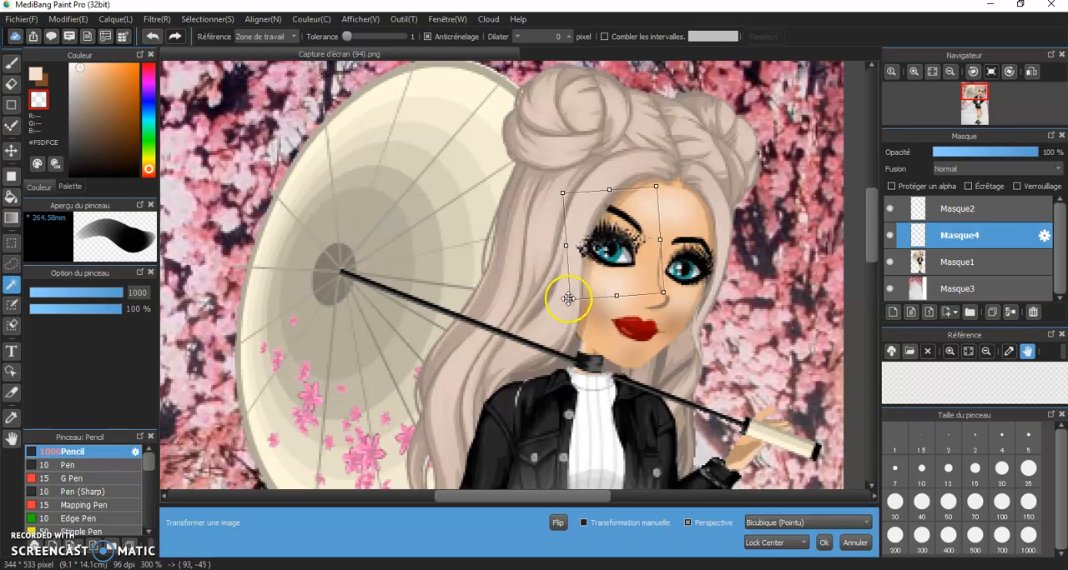
pyautogui.moveTo(591, 298); pyautogui.dragTo(586, 281)
pyautogui.moveTo(626, 239); pyautogui.dragTo(628, 231)
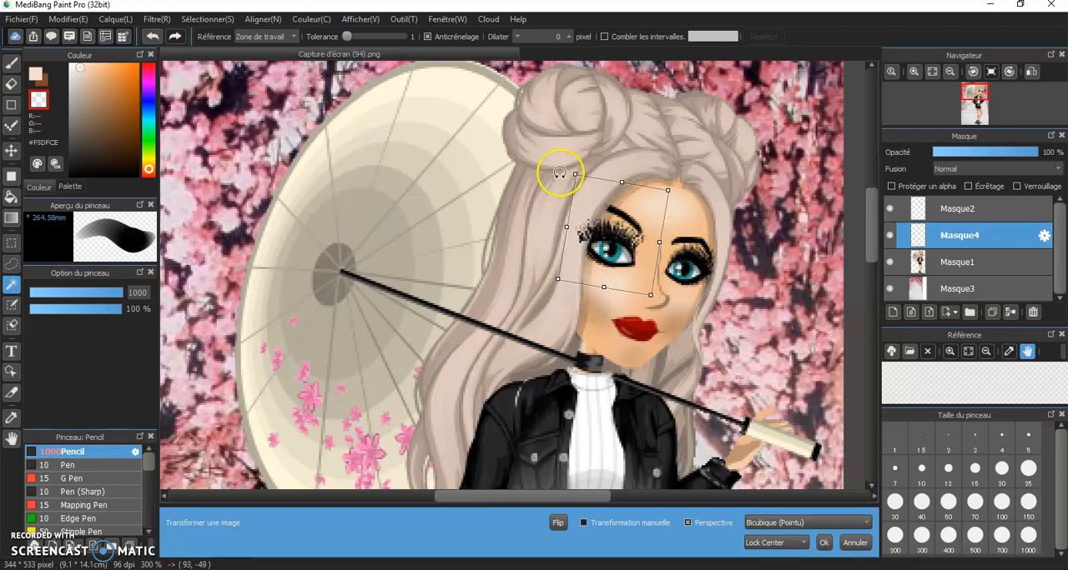
pyautogui.click(13, 86)
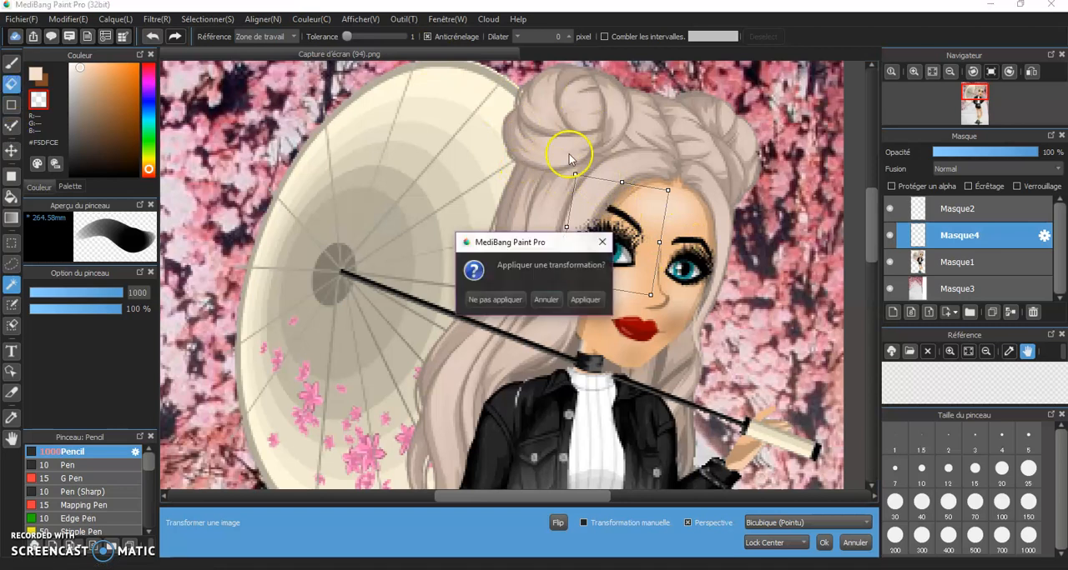
pyautogui.click(584, 300)
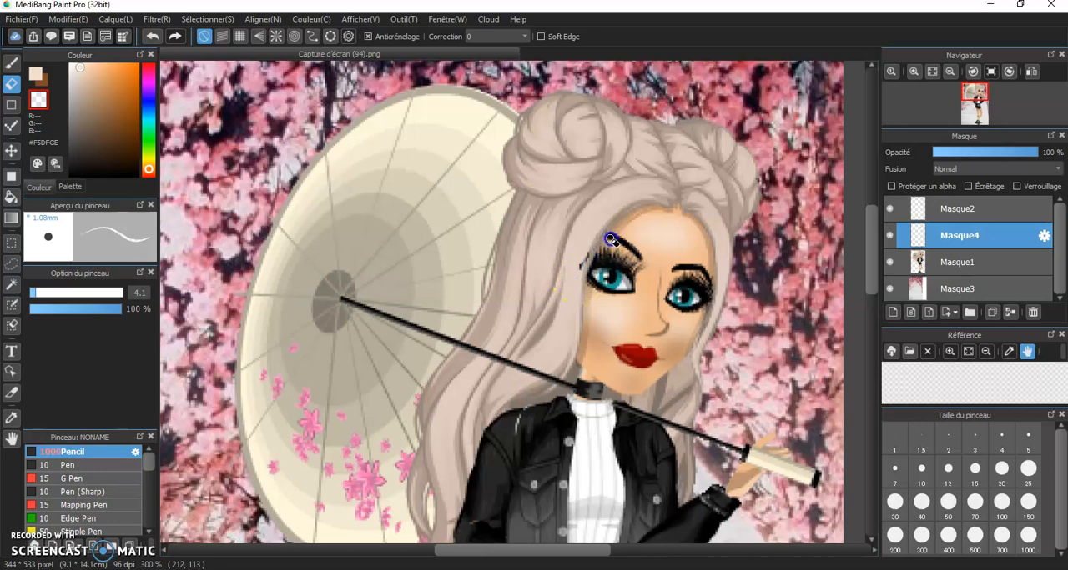
# Erase the stray lash pixels that extend past the left-hand eye's outer corner into the hair and around the eyebrow
pyautogui.scroll(-2, 573, 272)
pyautogui.scroll(1, 588, 290)
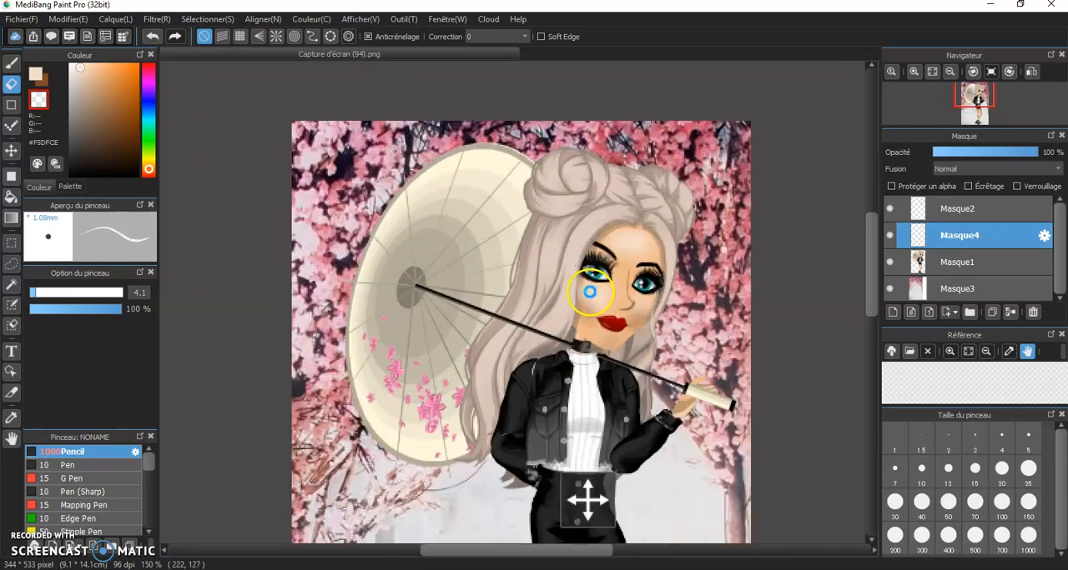
pyautogui.moveTo(949, 104)
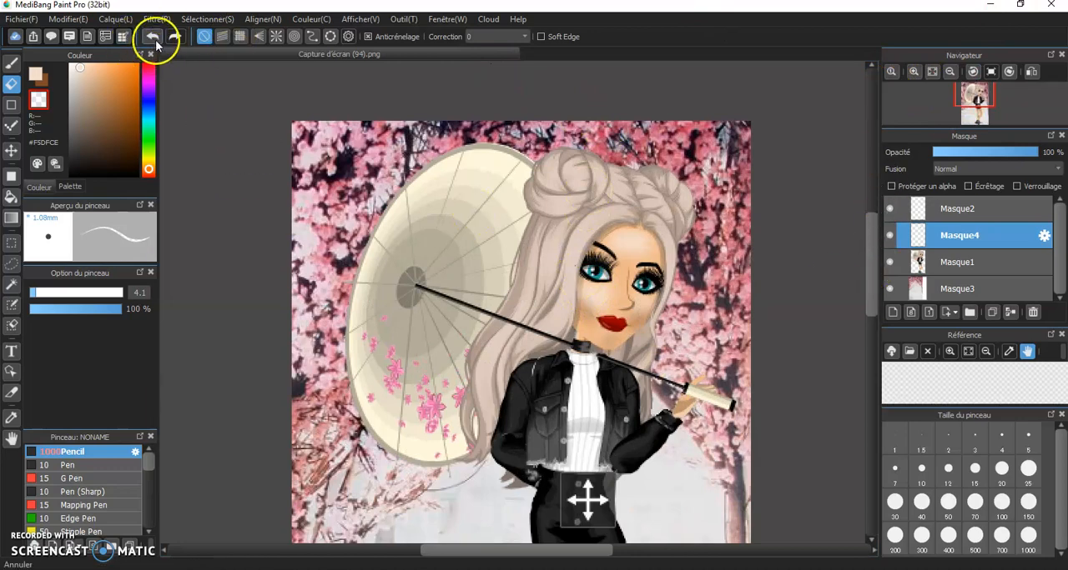
pyautogui.scroll(3, 546, 183)
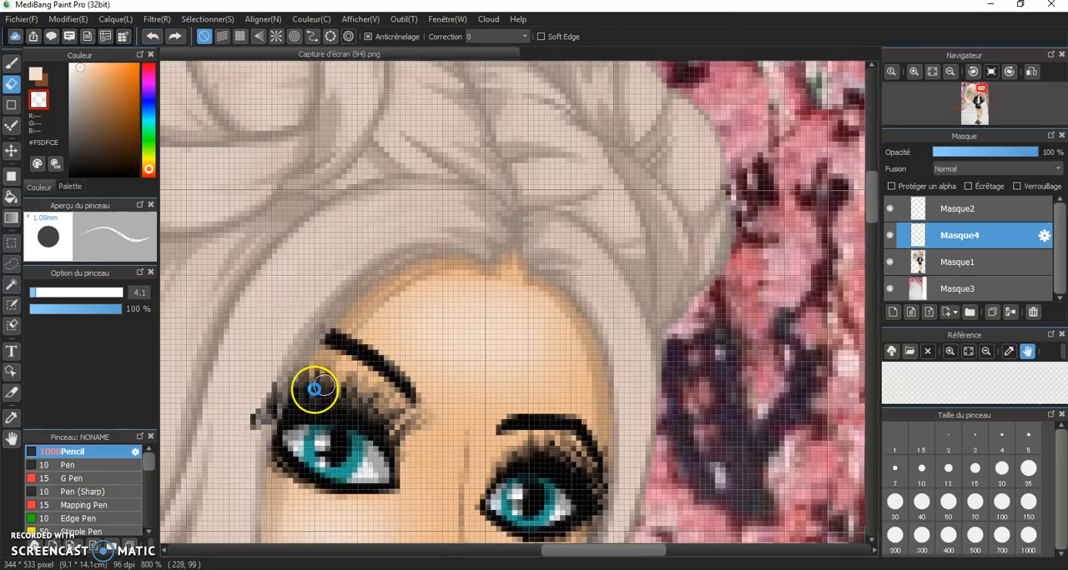
pyautogui.scroll(3, 363, 383)
pyautogui.scroll(-3, 240, 419)
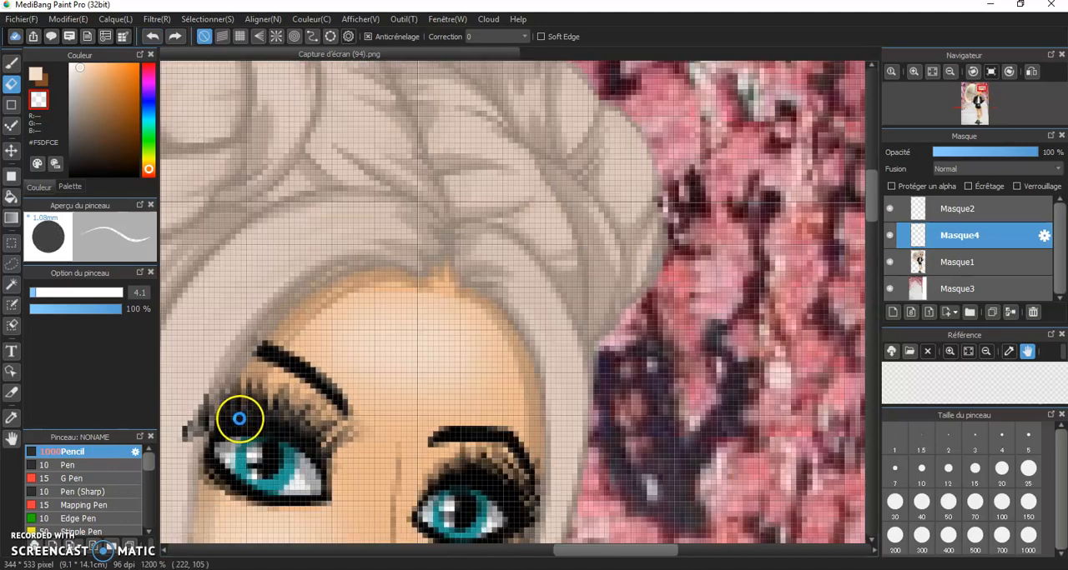
pyautogui.scroll(2, 219, 388)
pyautogui.scroll(-4, 196, 459)
pyautogui.scroll(6, 199, 473)
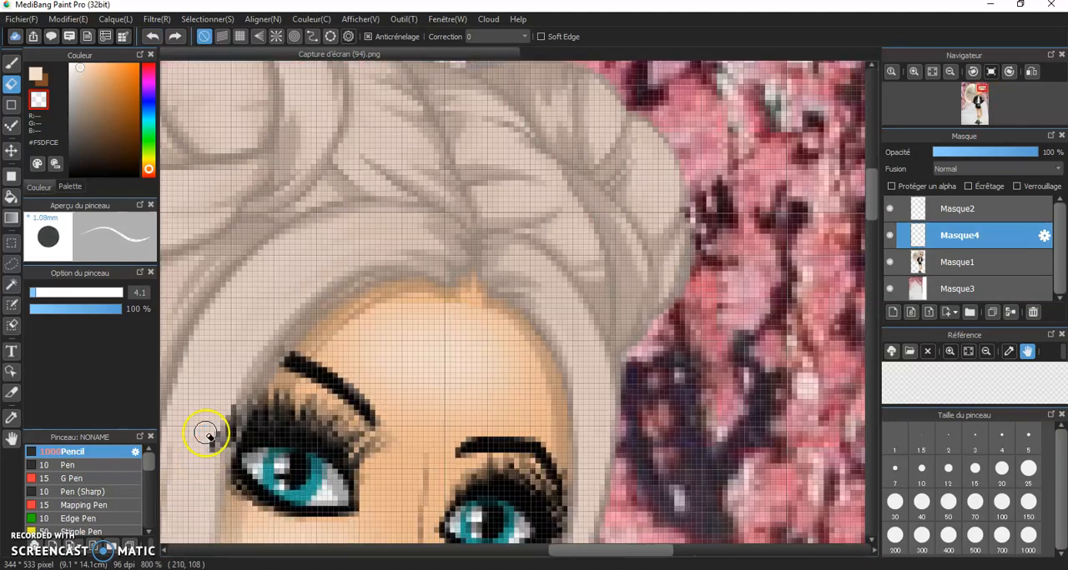
pyautogui.moveTo(273, 356)
pyautogui.mouseDown()
pyautogui.moveTo(194, 480)
pyautogui.moveTo(235, 471)
pyautogui.moveTo(269, 382)
pyautogui.moveTo(334, 300)
pyautogui.mouseUp()
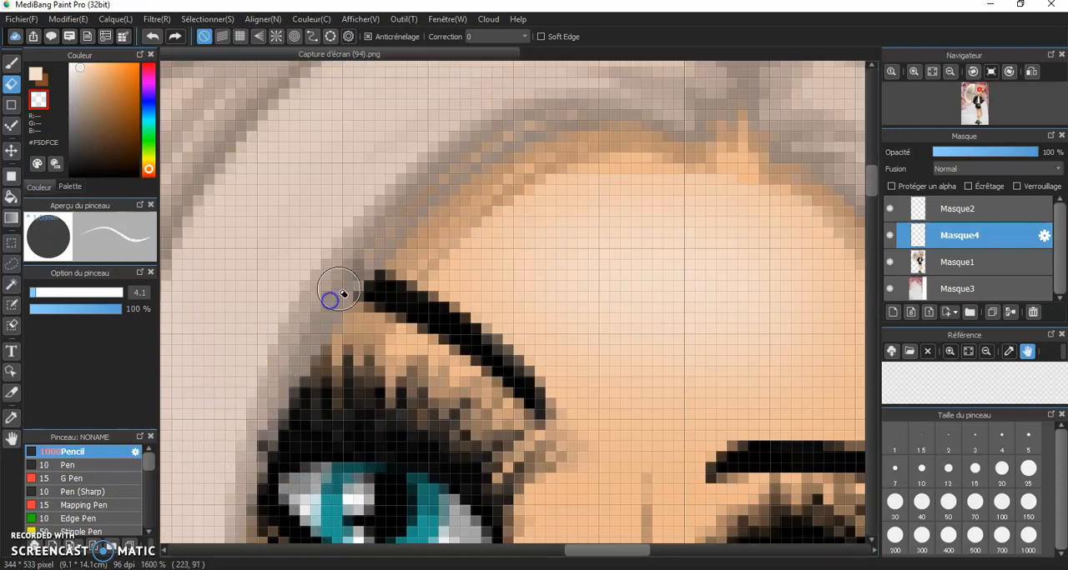
pyautogui.scroll(-4, 336, 309)
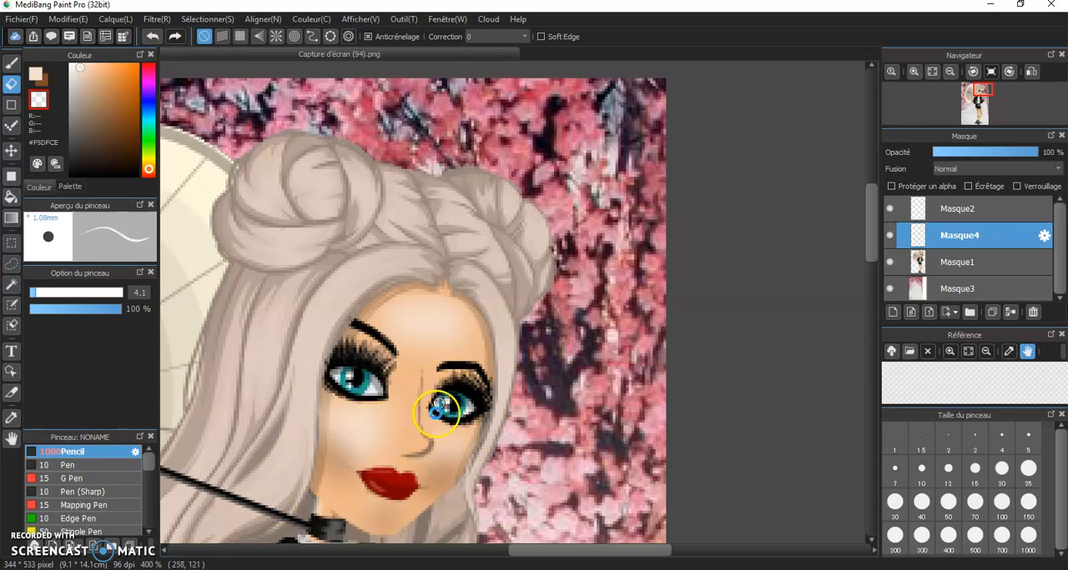
pyautogui.scroll(-3, 442, 406)
pyautogui.scroll(3, 421, 425)
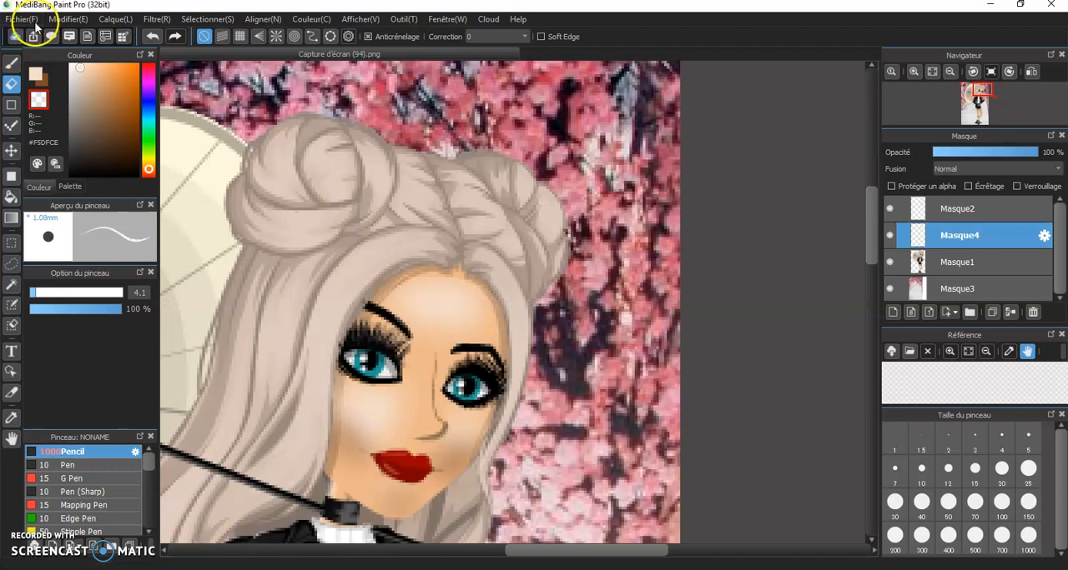
# Import the "cils" image again as another layer for the second eye
pyautogui.click(77, 20)
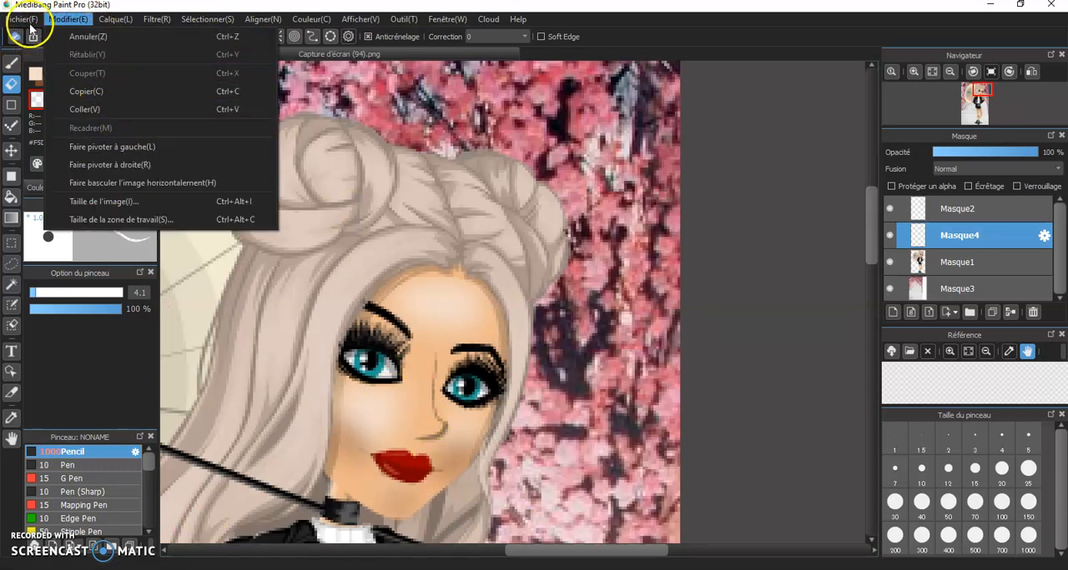
pyautogui.moveTo(21, 20)
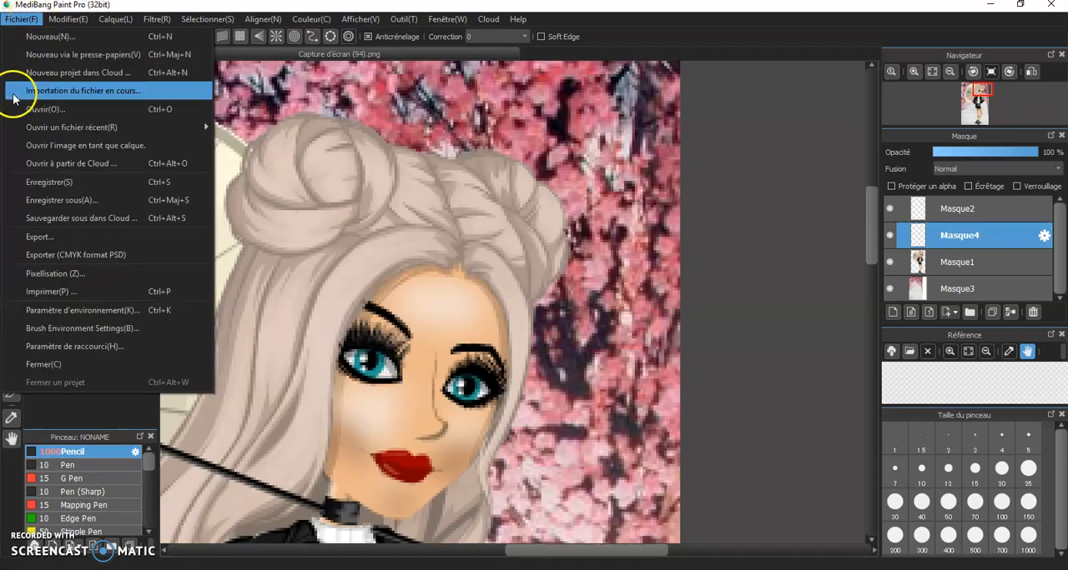
pyautogui.click(26, 147)
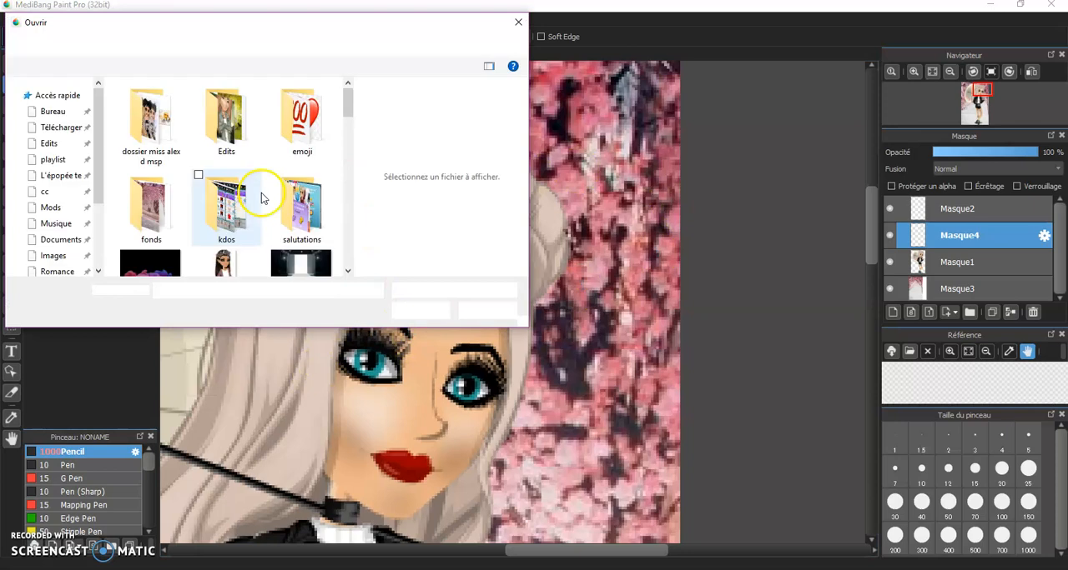
pyautogui.scroll(-2, 250, 176)
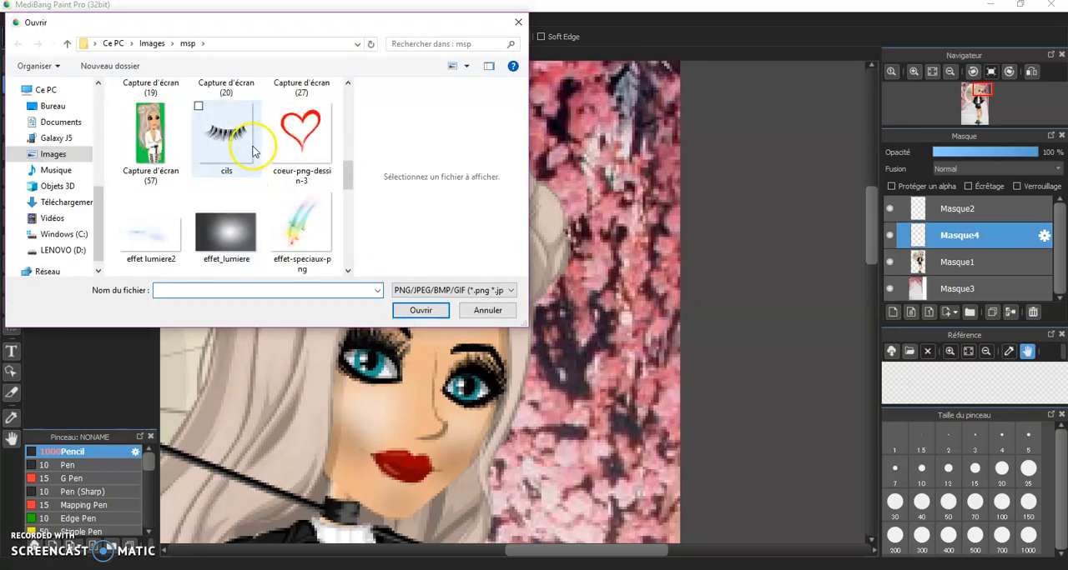
pyautogui.doubleClick(250, 134)
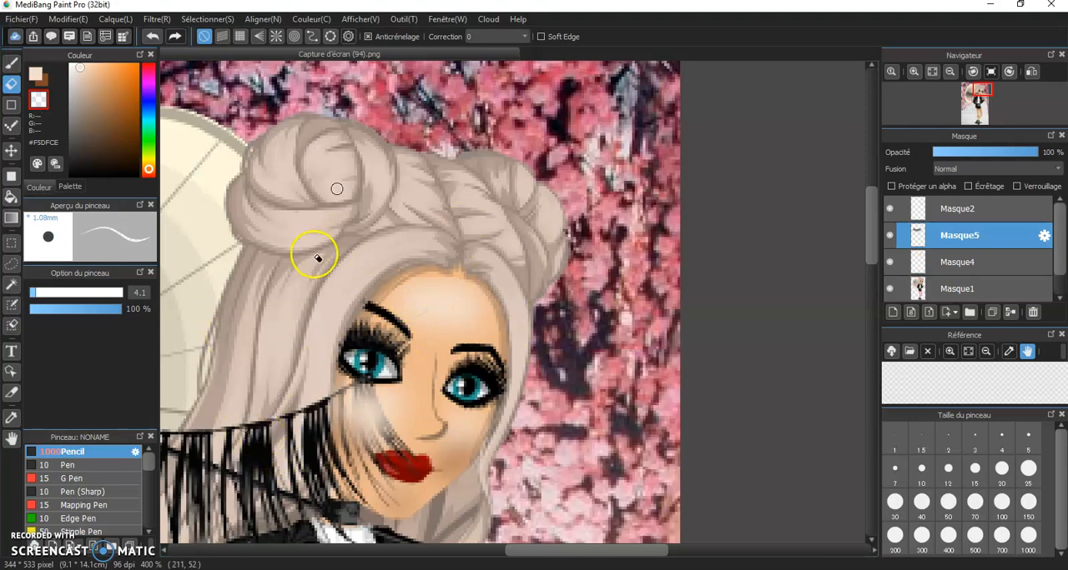
# Transform the second eyelashes, shrinking them and moving them across to the avatar's right-hand eye
pyautogui.scroll(-1, 337, 187)
pyautogui.scroll(-4, 283, 392)
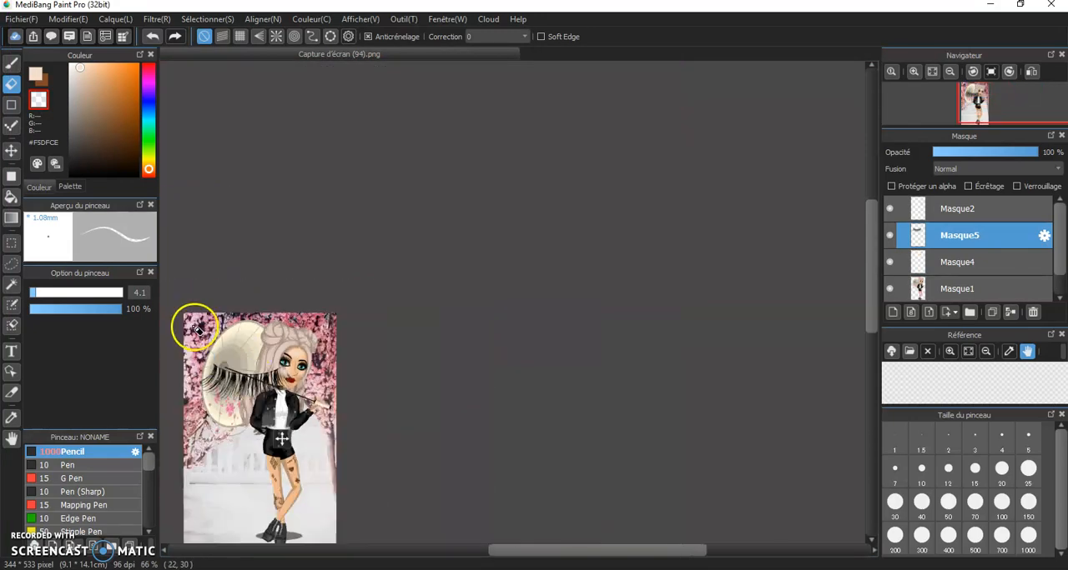
pyautogui.scroll(4, 186, 381)
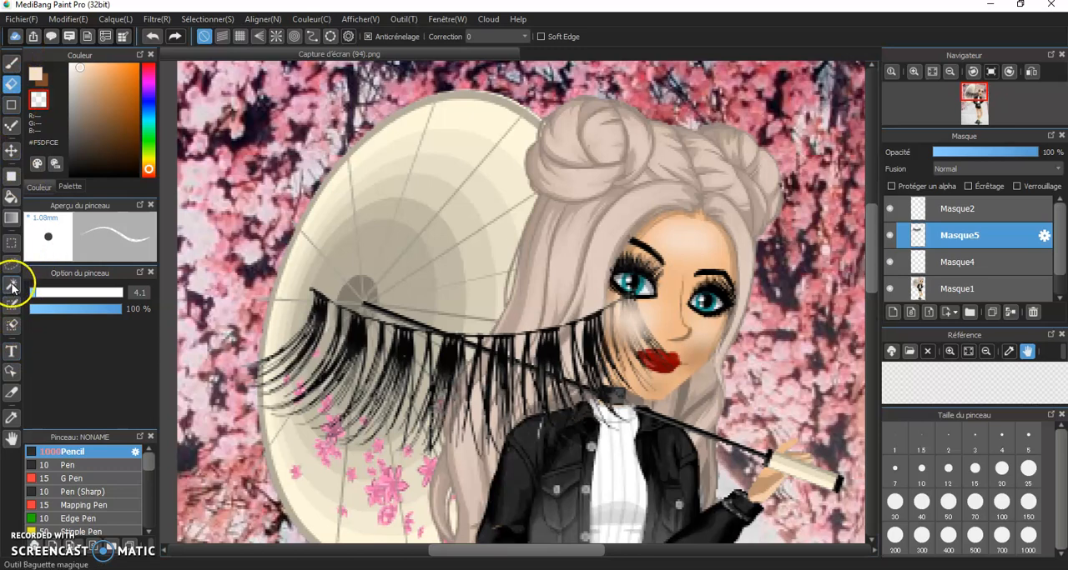
pyautogui.click(221, 20)
pyautogui.click(267, 181)
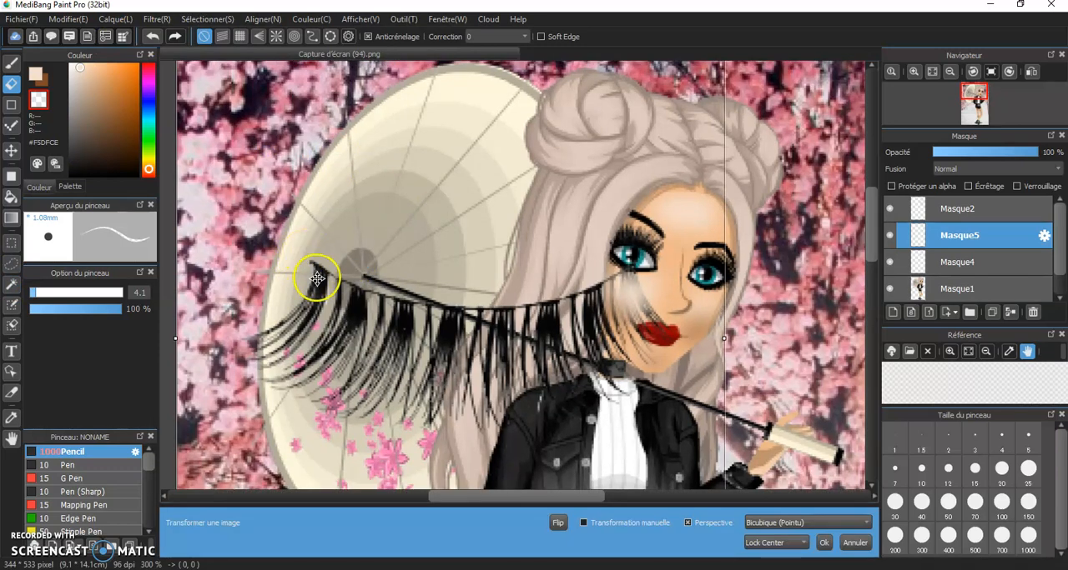
pyautogui.moveTo(317, 279); pyautogui.dragTo(306, 242)
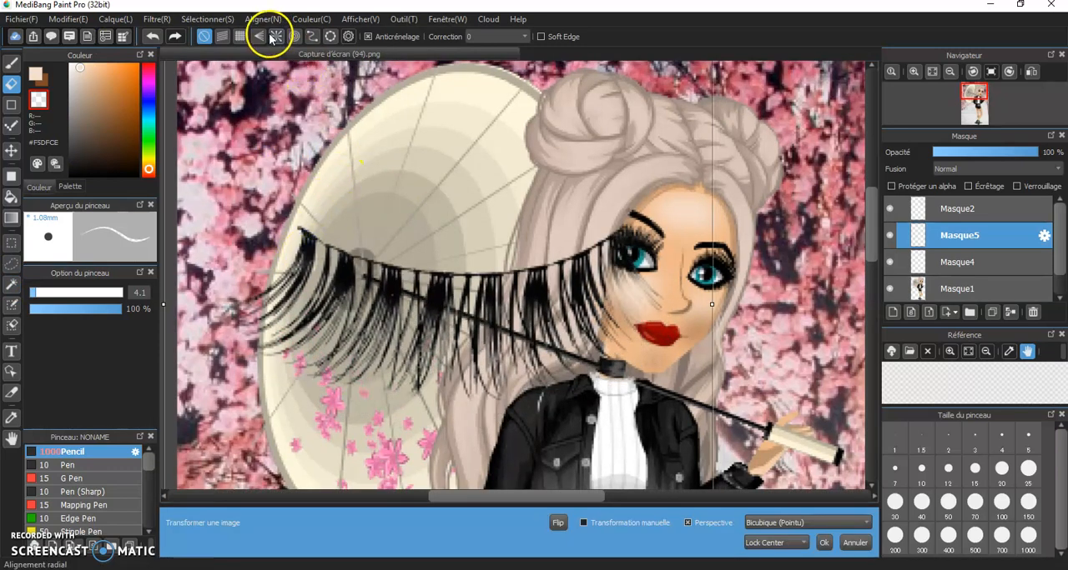
pyautogui.scroll(-3, 430, 142)
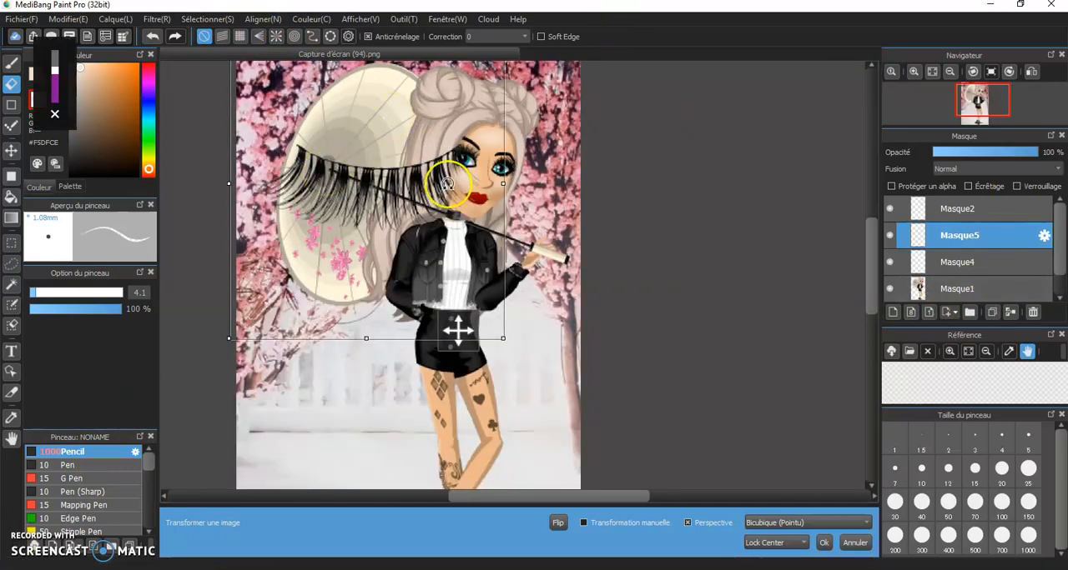
pyautogui.scroll(-2, 332, 267)
pyautogui.moveTo(516, 257); pyautogui.dragTo(412, 115)
pyautogui.scroll(2, 494, 166)
pyautogui.moveTo(362, 143); pyautogui.dragTo(557, 103)
pyautogui.scroll(4, 570, 117)
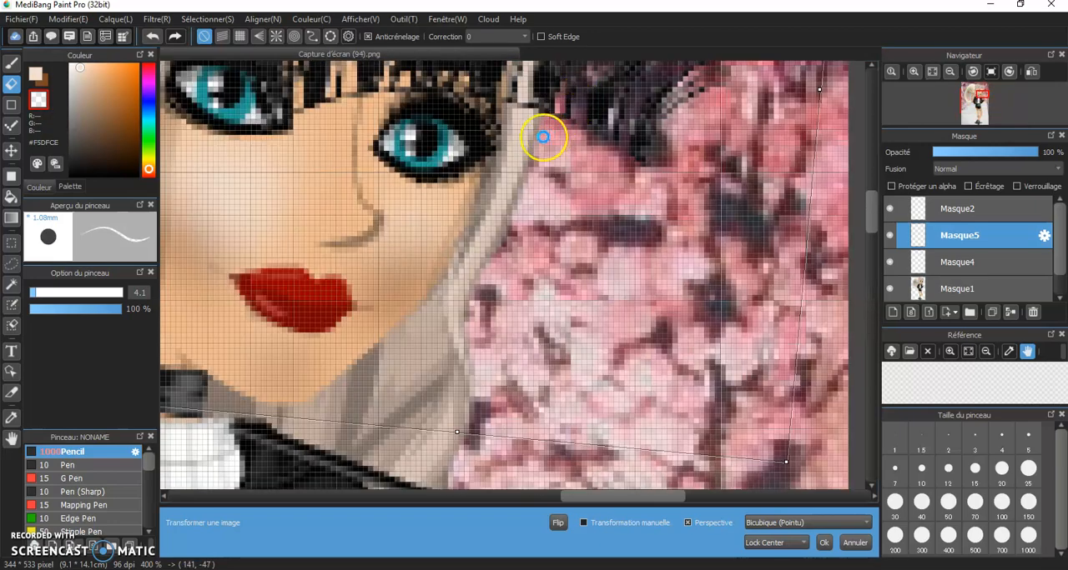
# Shrink the second eyelashes further and fit them over the upper lid of the right-hand eye
pyautogui.scroll(-4, 546, 134)
pyautogui.moveTo(581, 213); pyautogui.dragTo(550, 173)
pyautogui.scroll(5, 551, 147)
pyautogui.moveTo(495, 111); pyautogui.dragTo(483, 147)
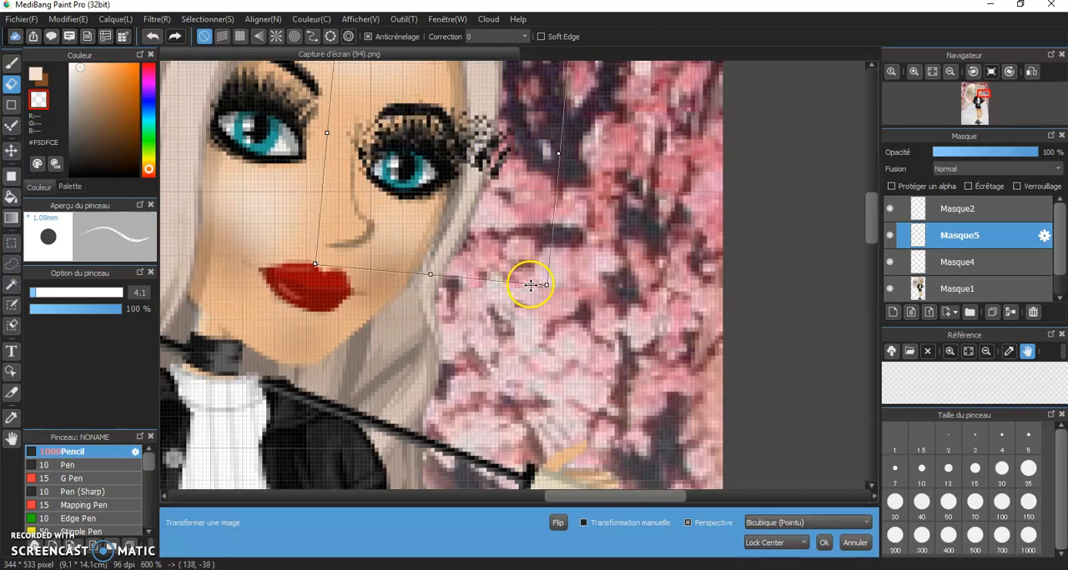
pyautogui.moveTo(543, 282); pyautogui.dragTo(523, 266)
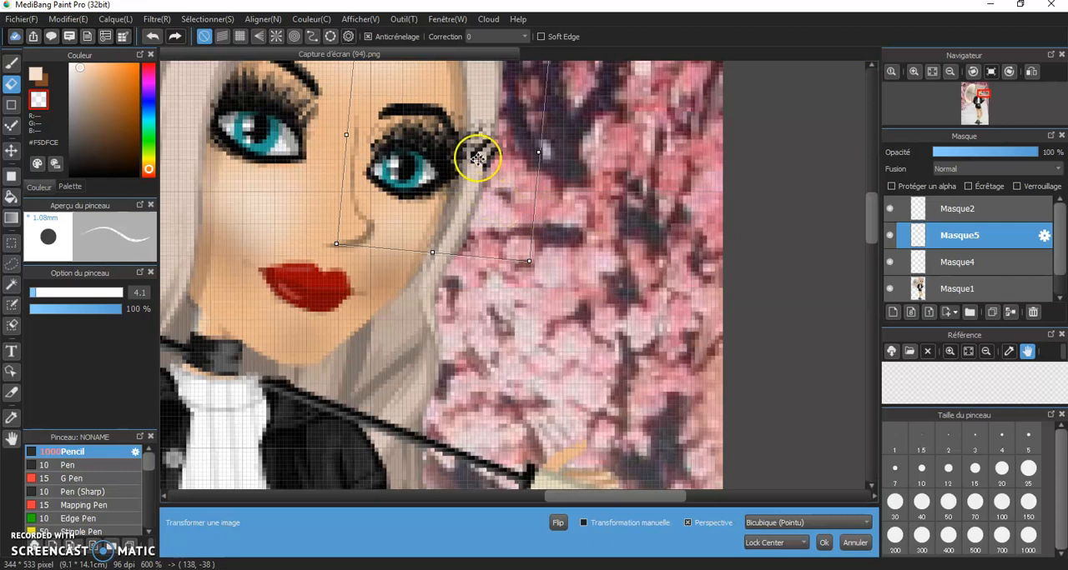
# Rotate the eyelashes slightly clockwise to follow the right-hand eye's slant, and apply the transformation
pyautogui.scroll(-2, 472, 167)
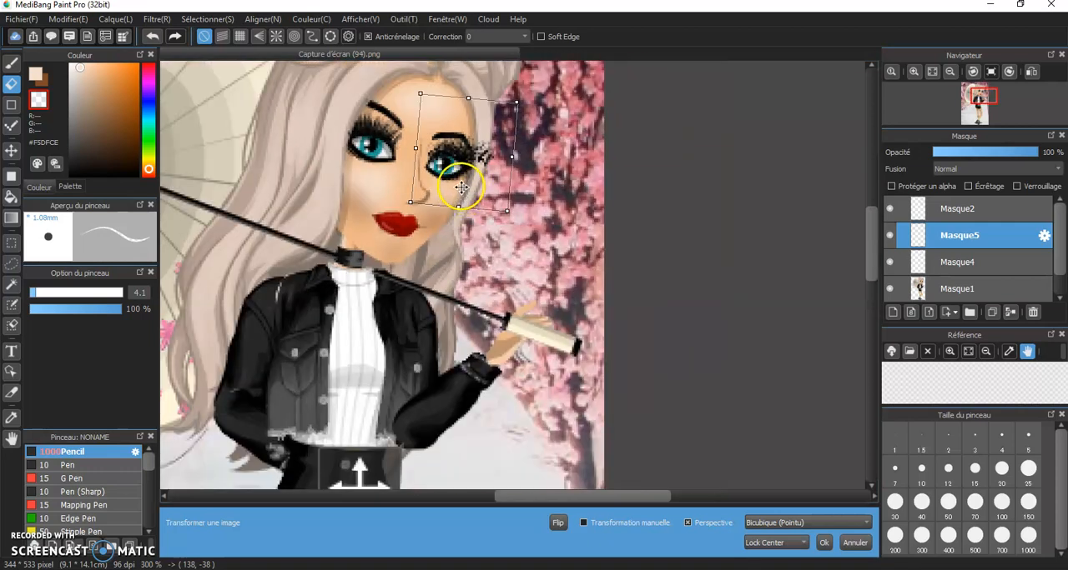
pyautogui.moveTo(472, 205); pyautogui.dragTo(470, 215)
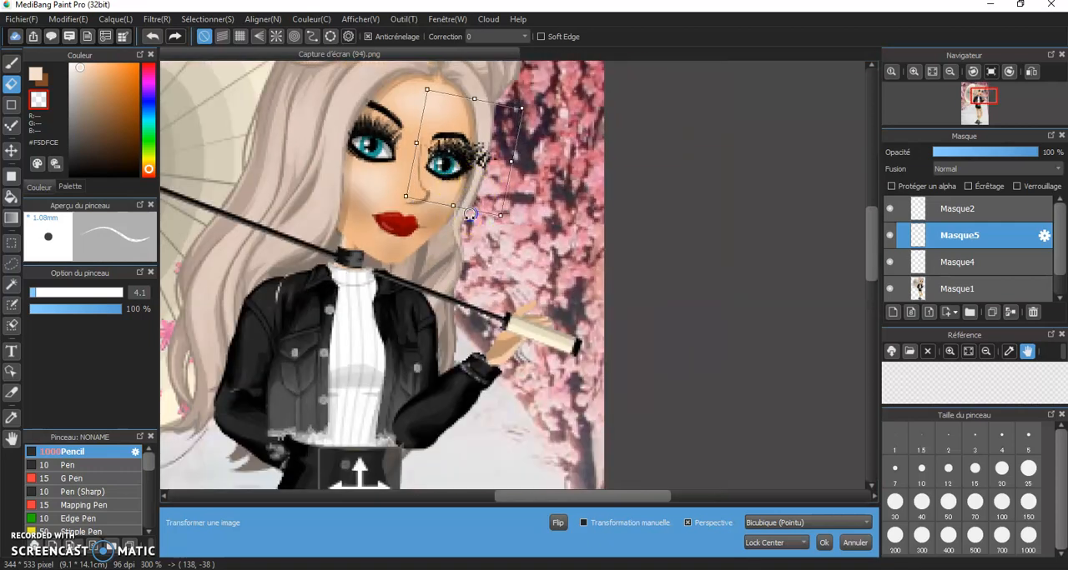
pyautogui.click(24, 81)
pyautogui.click(574, 297)
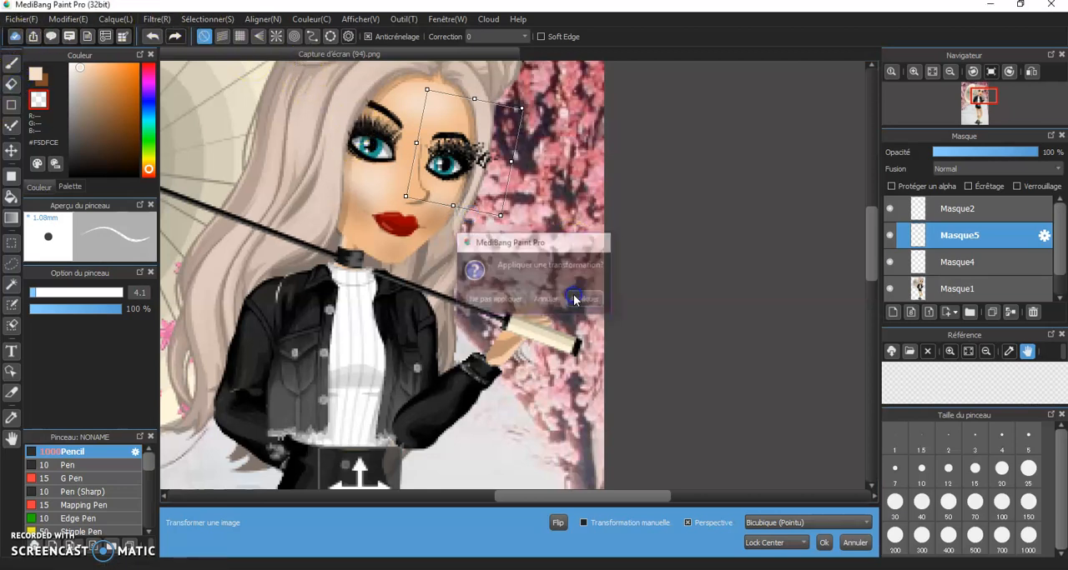
# Erase the stray lash pixels that extend past the right-hand eye's outer corner into the hair and background
pyautogui.scroll(2, 469, 150)
pyautogui.scroll(1, 560, 228)
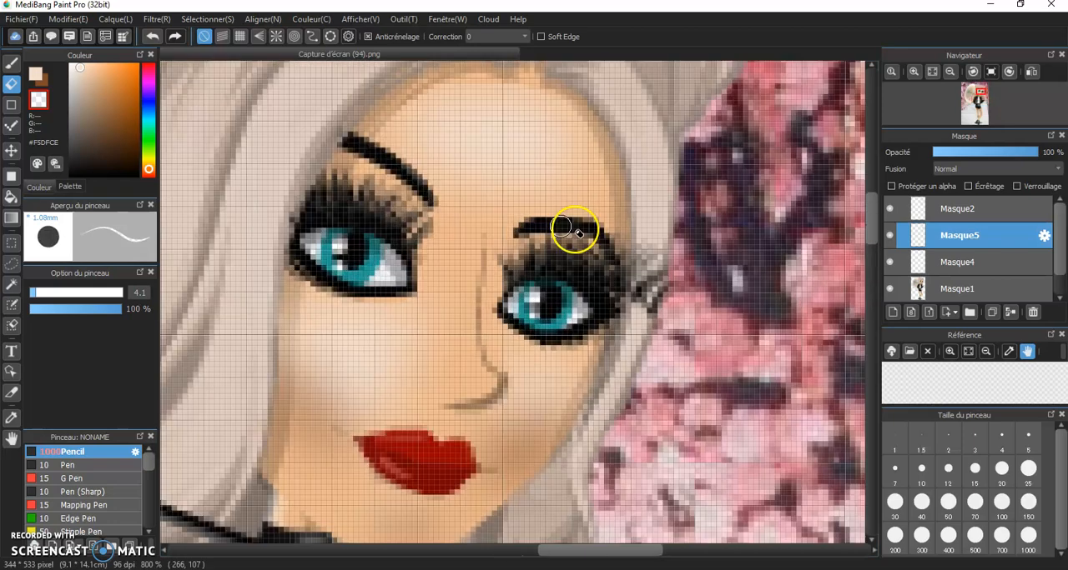
pyautogui.moveTo(648, 286)
pyautogui.mouseDown()
pyautogui.moveTo(647, 323)
pyautogui.moveTo(648, 259)
pyautogui.mouseUp()
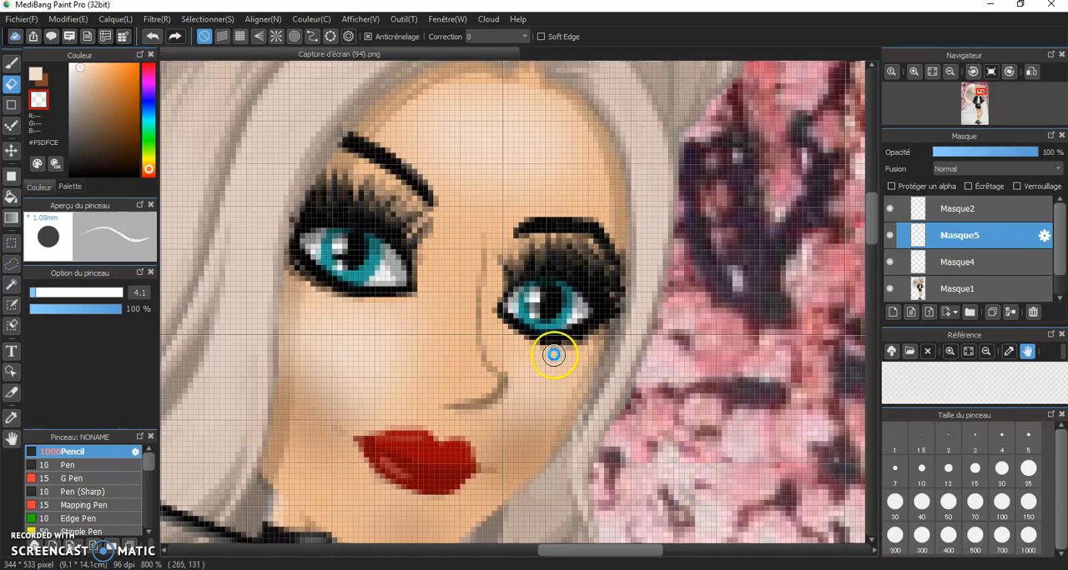
pyautogui.scroll(-1, 553, 353)
pyautogui.scroll(1, 563, 306)
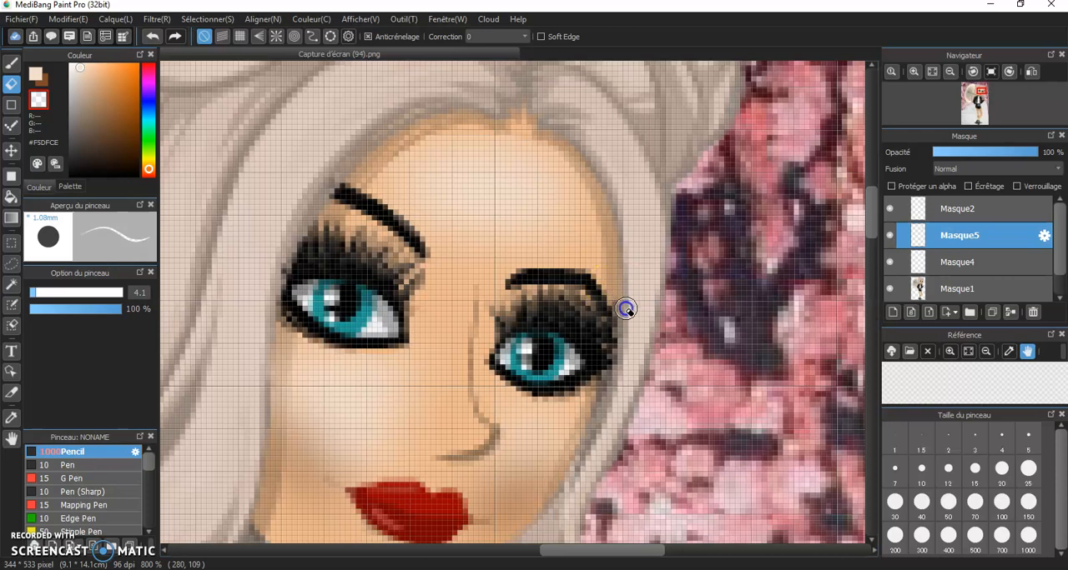
pyautogui.scroll(-3, 541, 450)
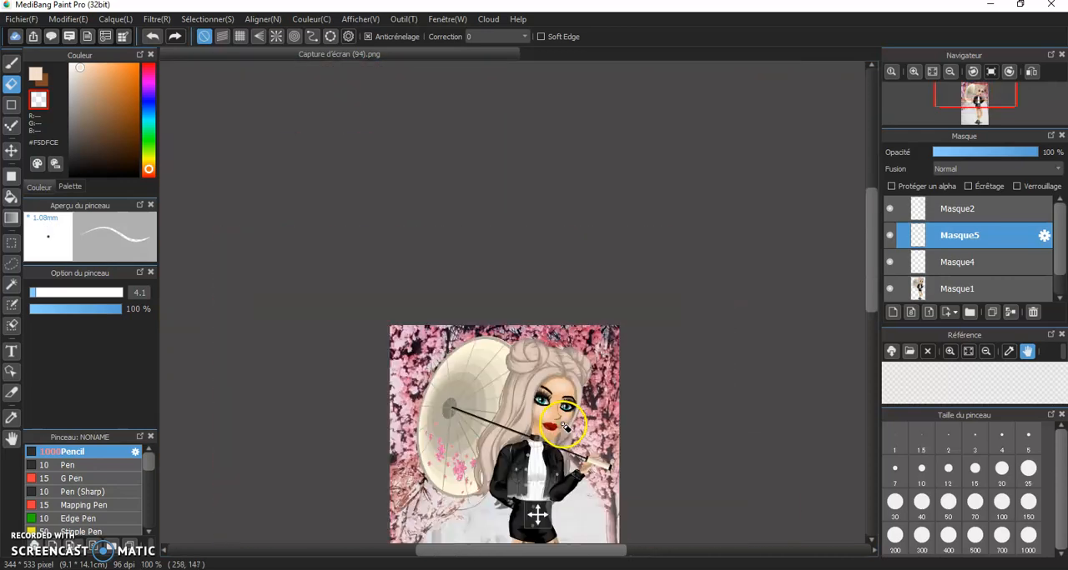
pyautogui.scroll(1, 550, 479)
# Switch to Firefox and replace the "fond sakura" query with a Google Images search for "Branche de sakura png"
pyautogui.moveTo(672, 569)
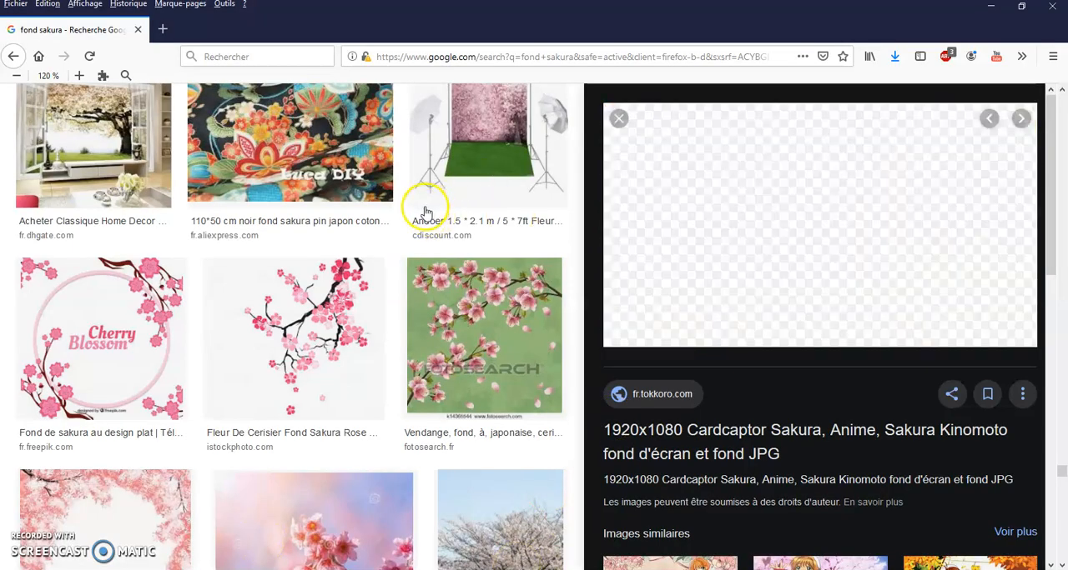
pyautogui.scroll(-5, 424, 209)
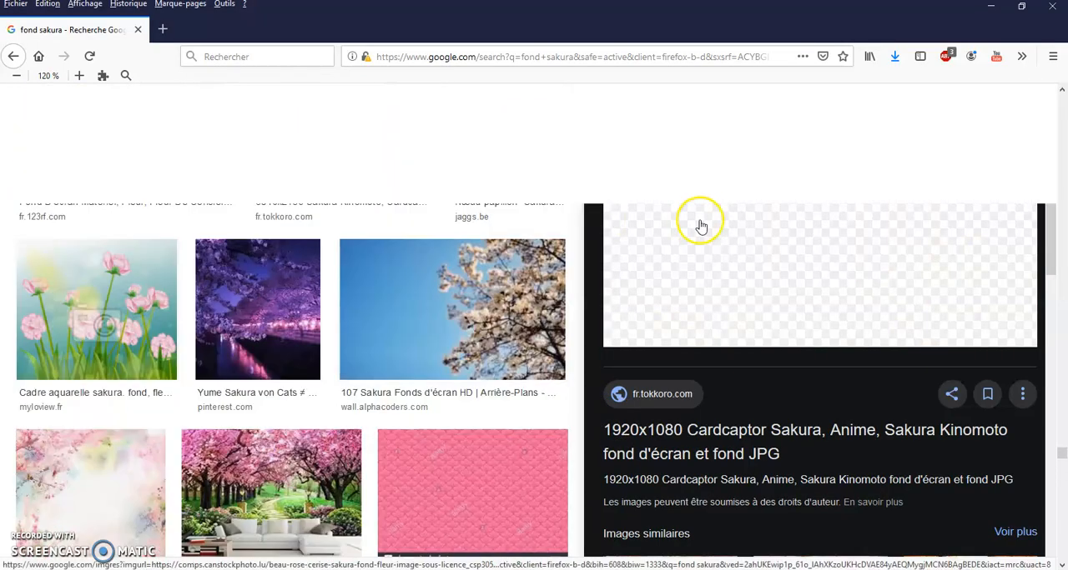
pyautogui.scroll(5, 696, 227)
pyautogui.click(1062, 109)
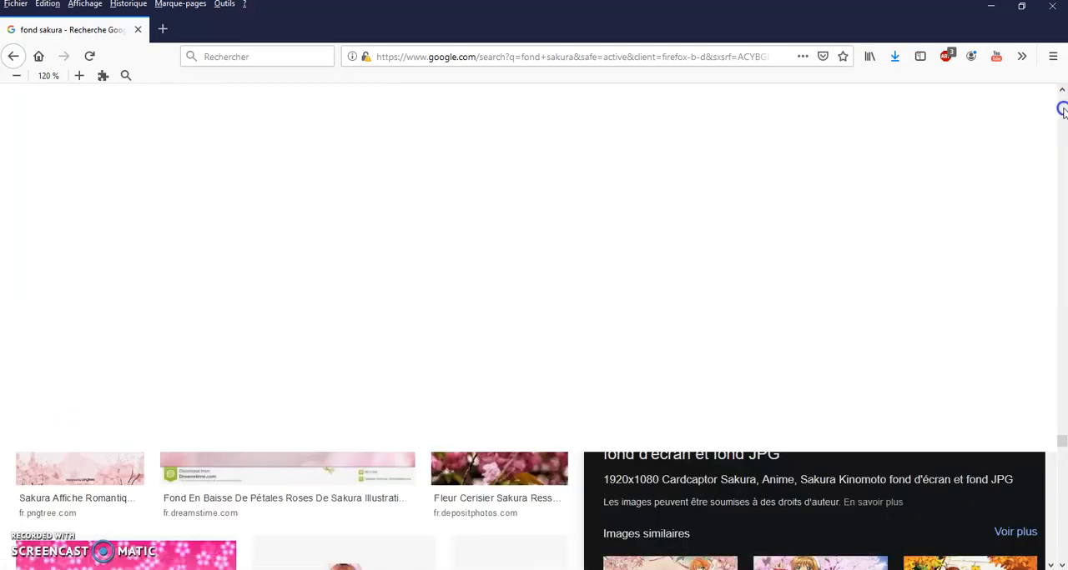
pyautogui.click(1062, 103)
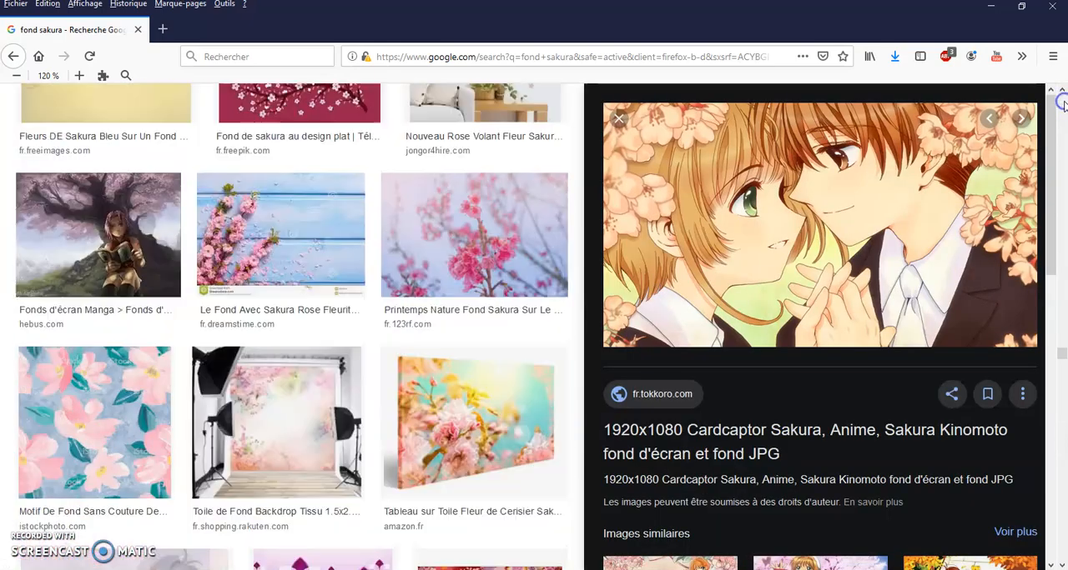
pyautogui.click(1062, 104)
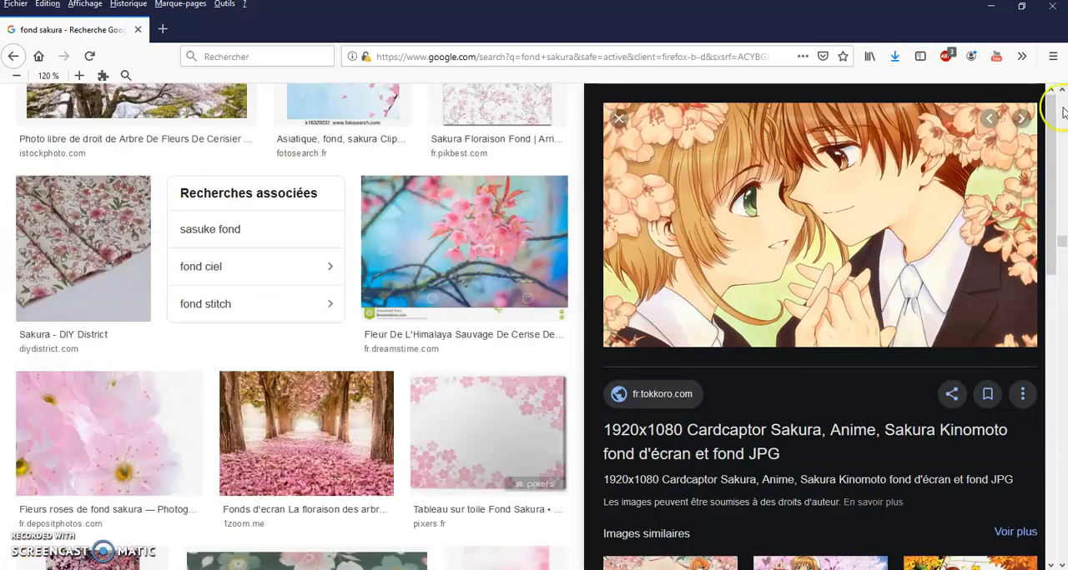
pyautogui.click(1063, 112)
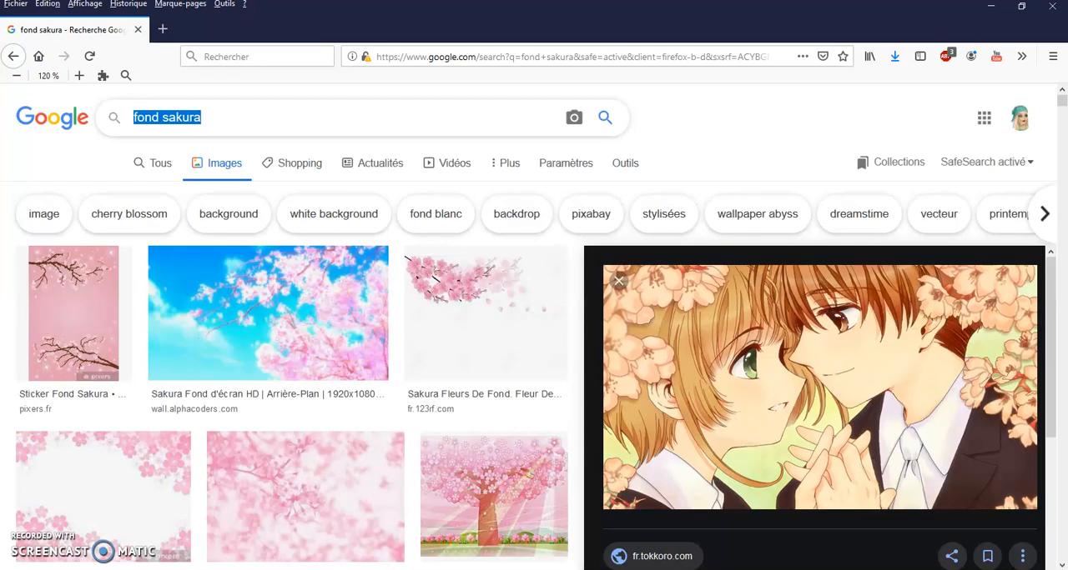
pyautogui.press('BackSpace')
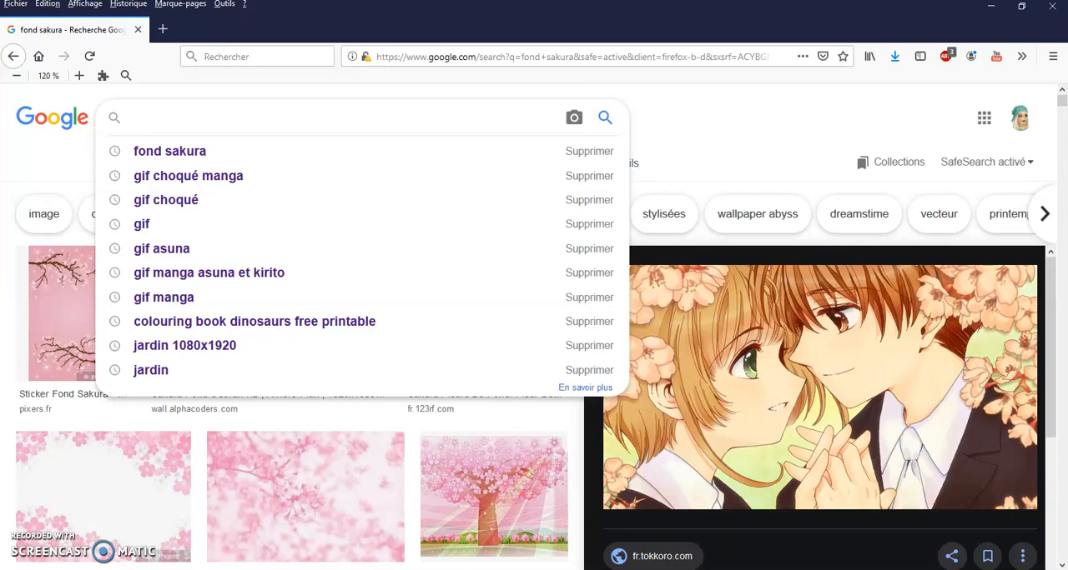
pyautogui.write('Branch')
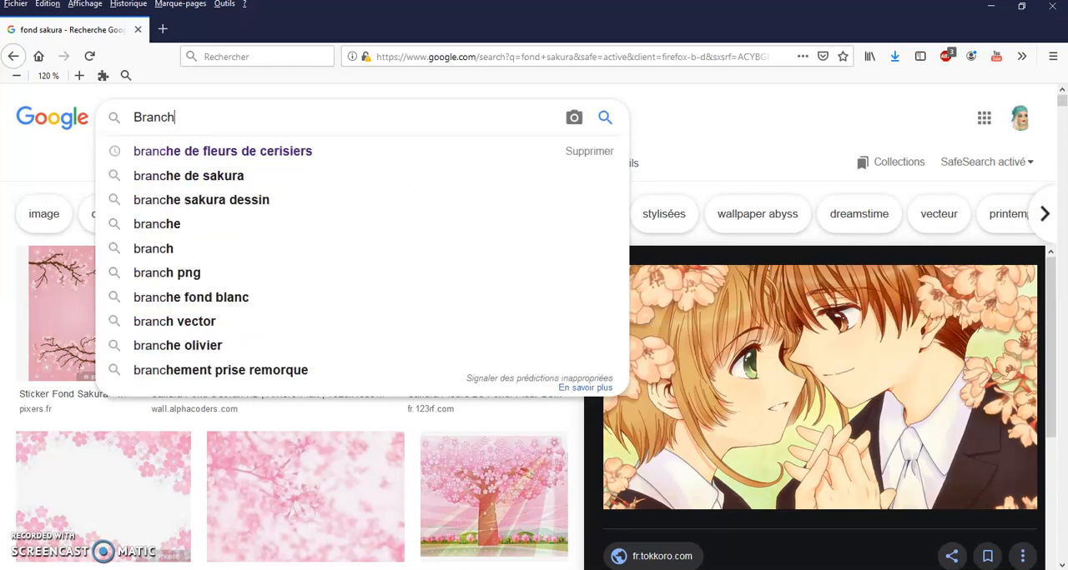
pyautogui.write('e de sakura ')
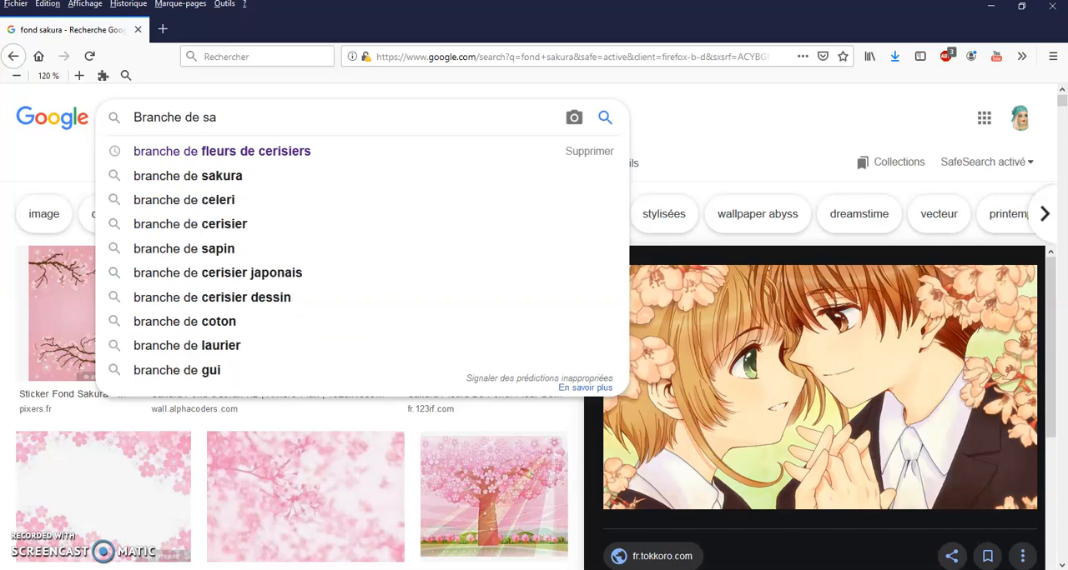
pyautogui.write('png')
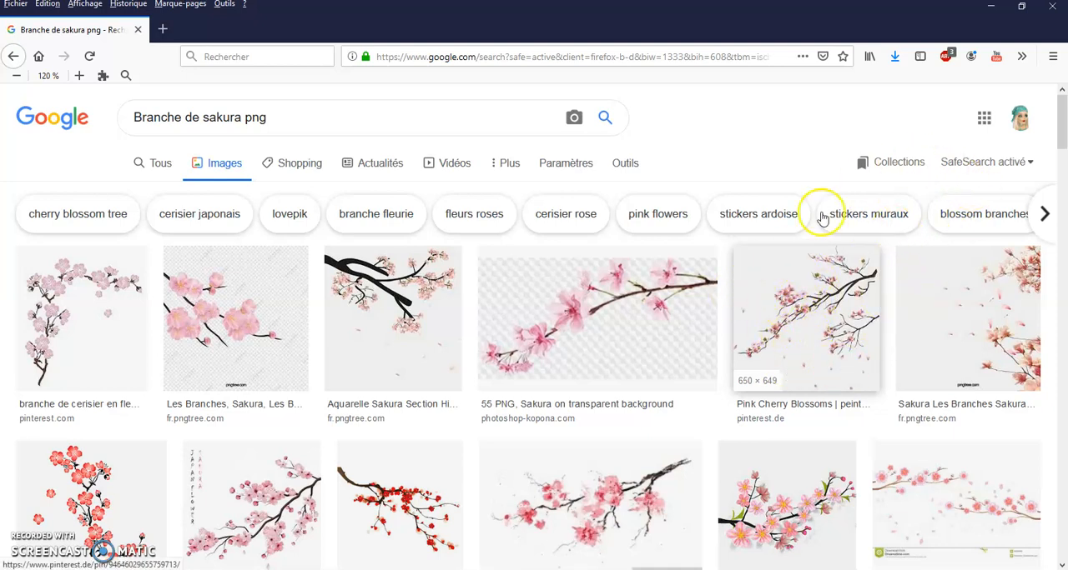
# Preview the Pinterest "Pink Cherry Blossoms" branch and the Pixers "Sticker Branche Sakura" watercolour among the image results
pyautogui.click(812, 375)
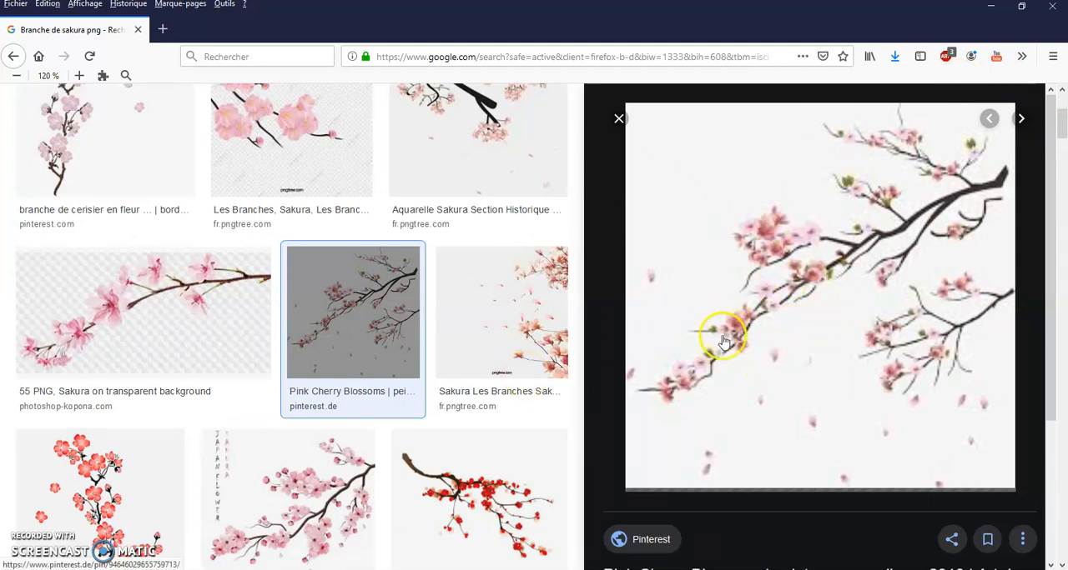
pyautogui.click(813, 365)
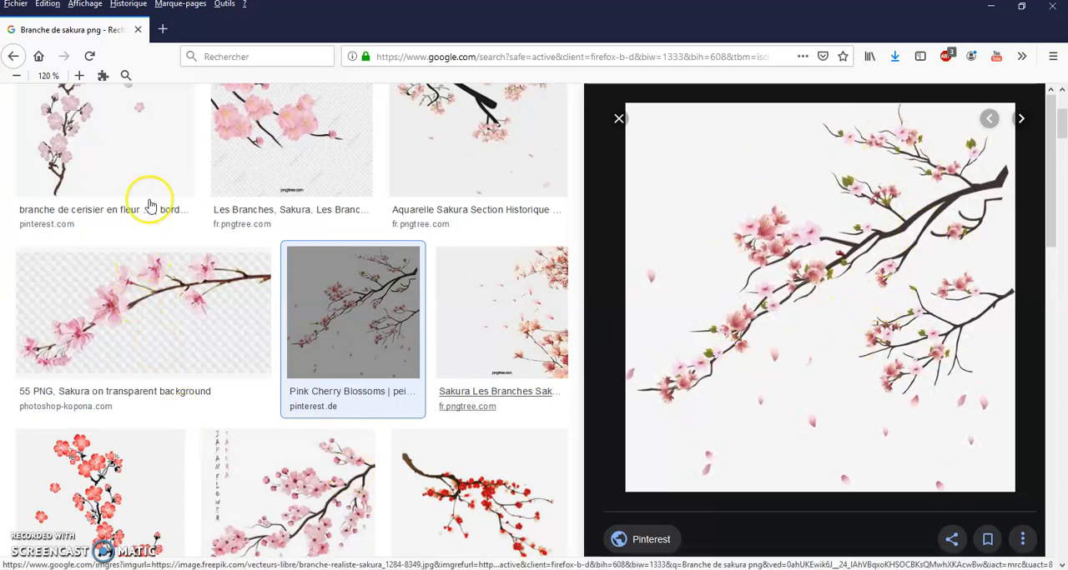
pyautogui.scroll(-3, 353, 392)
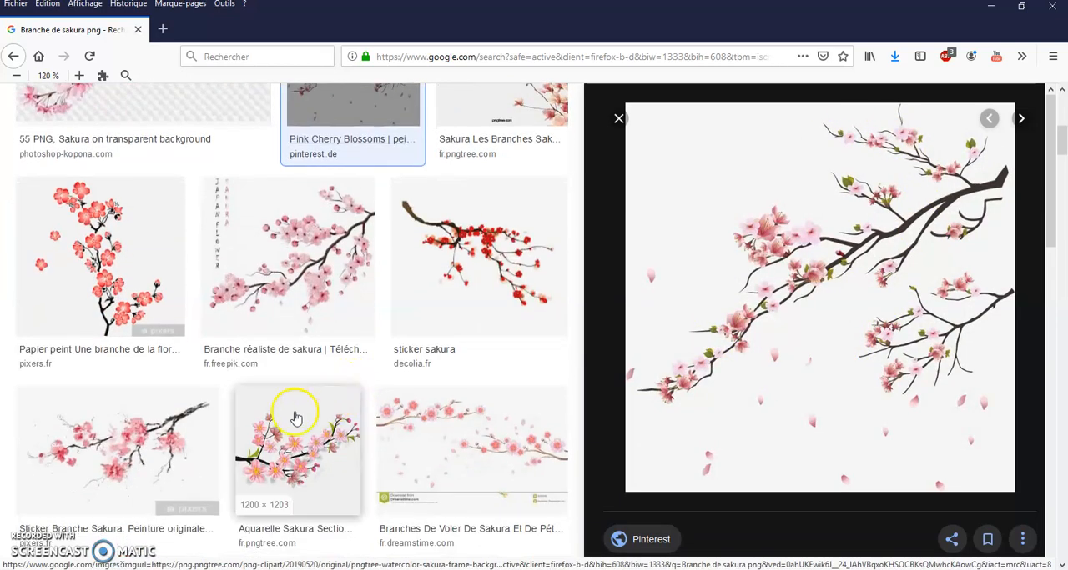
pyautogui.scroll(-1, 250, 400)
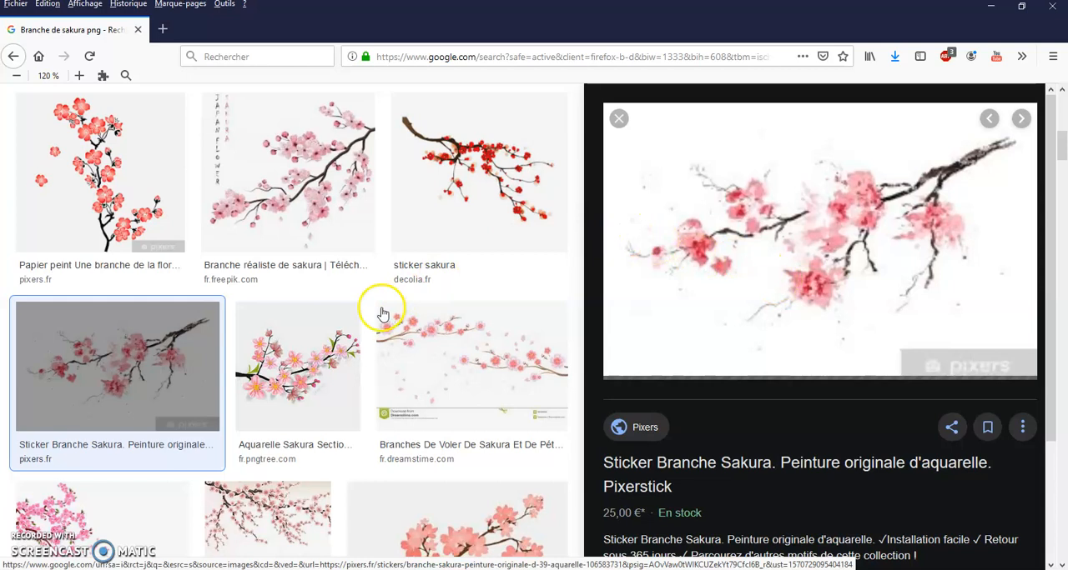
pyautogui.click(413, 294)
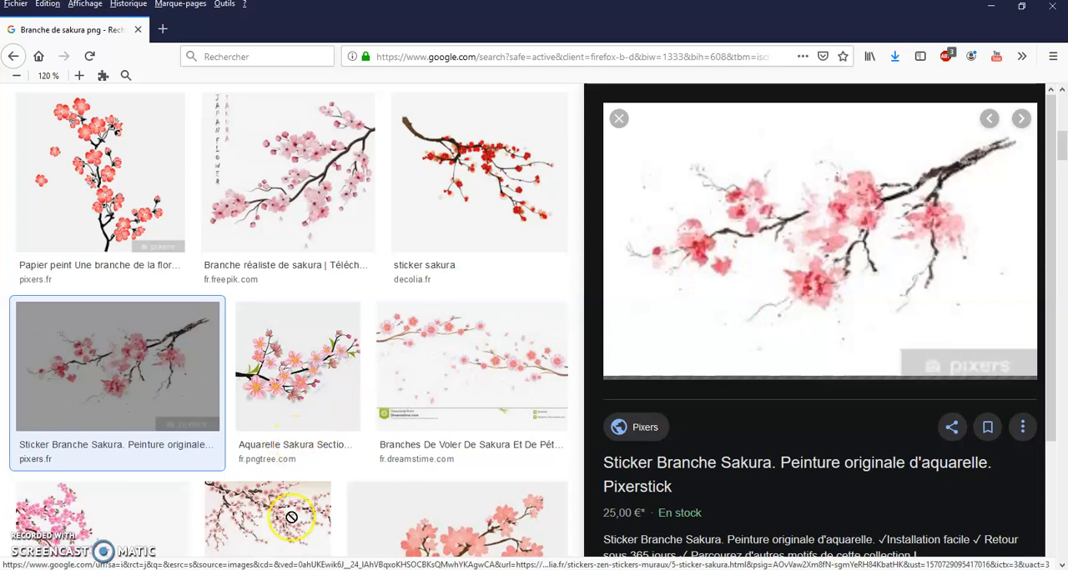
# Look through the "Branche de sakura png" image results for a branch with a transparent background
pyautogui.scroll(-2, 317, 476)
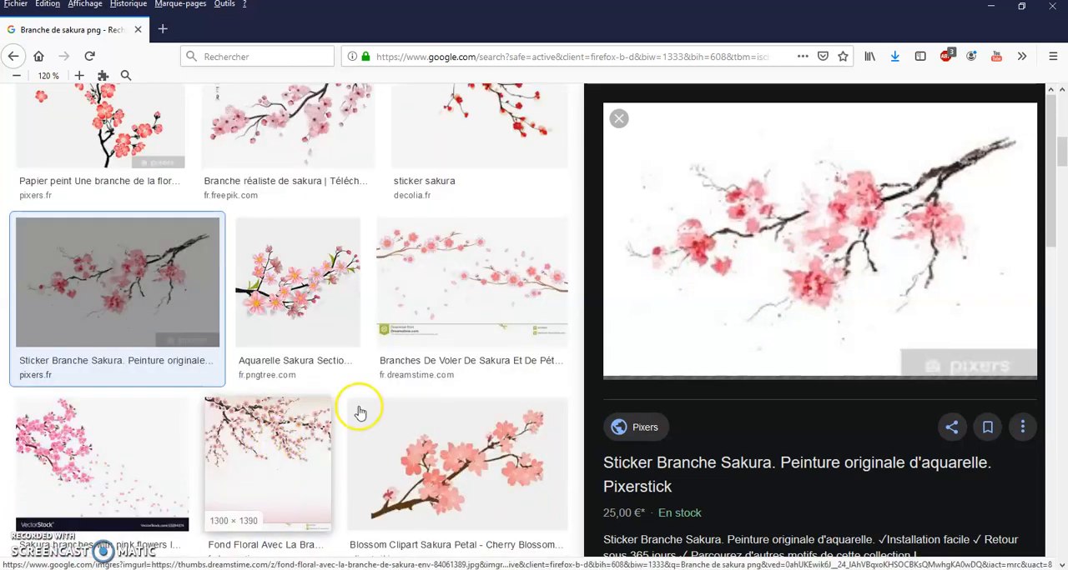
pyautogui.scroll(-6, 359, 412)
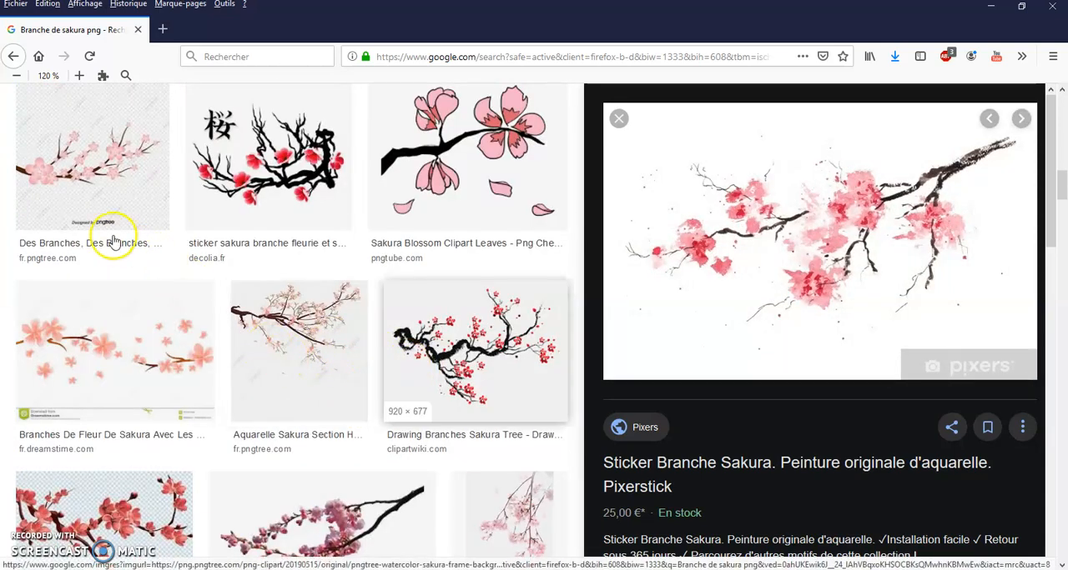
pyautogui.scroll(-2, 87, 111)
pyautogui.scroll(-3, 329, 375)
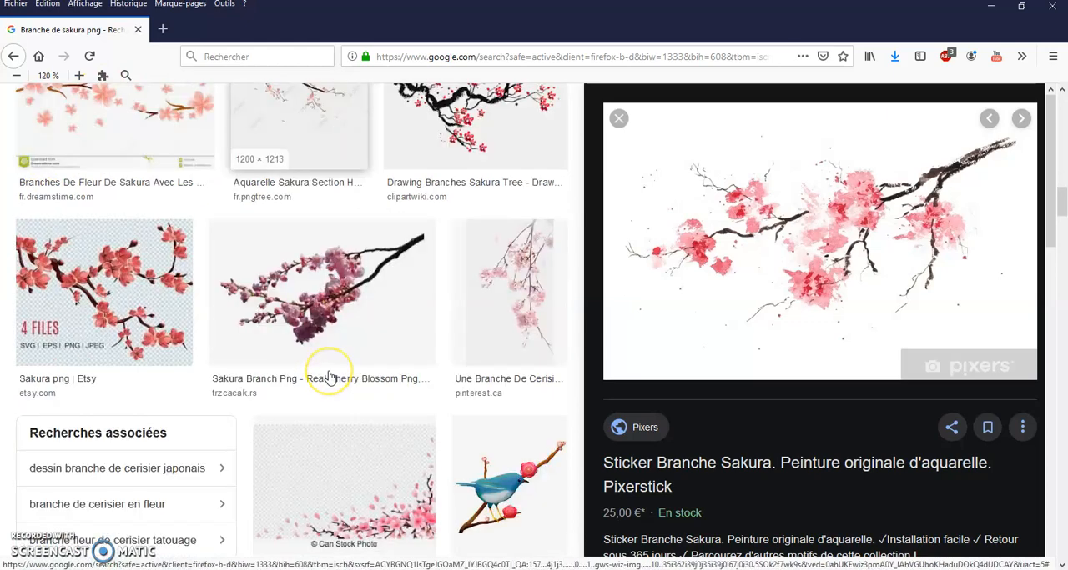
pyautogui.scroll(-5, 329, 378)
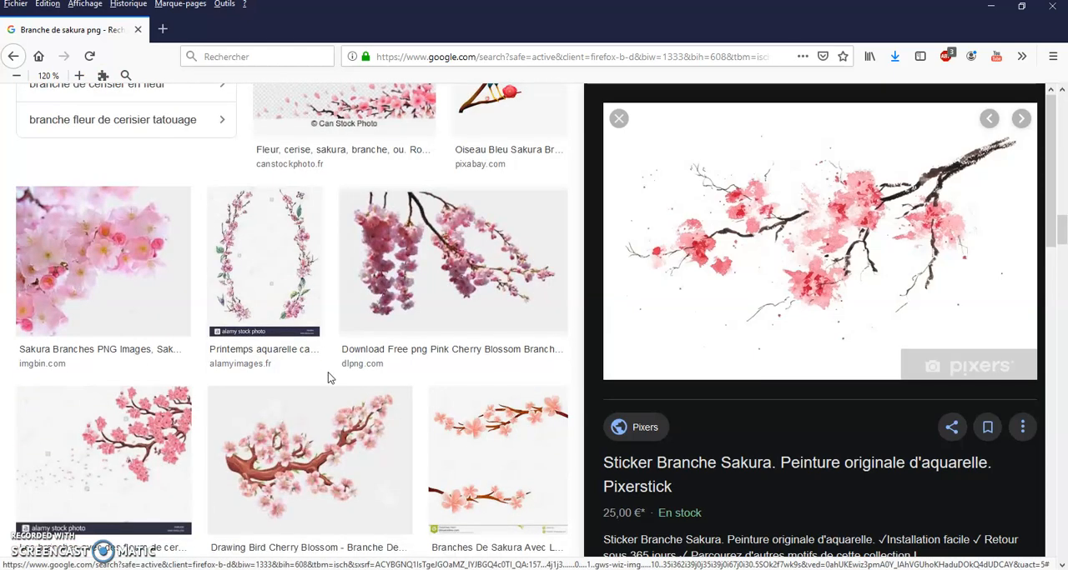
pyautogui.click(307, 376)
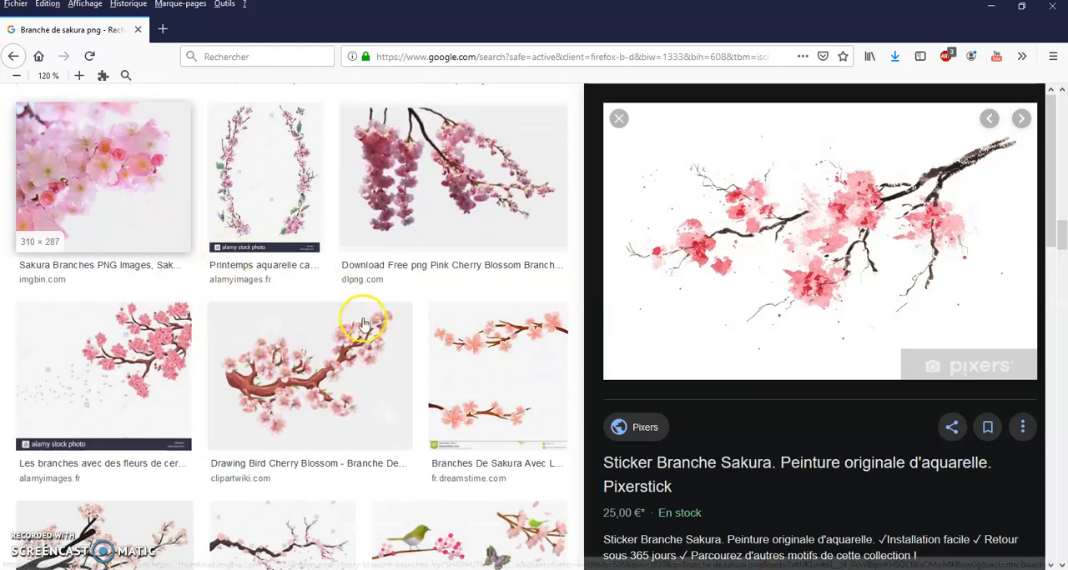
pyautogui.scroll(-2, 260, 428)
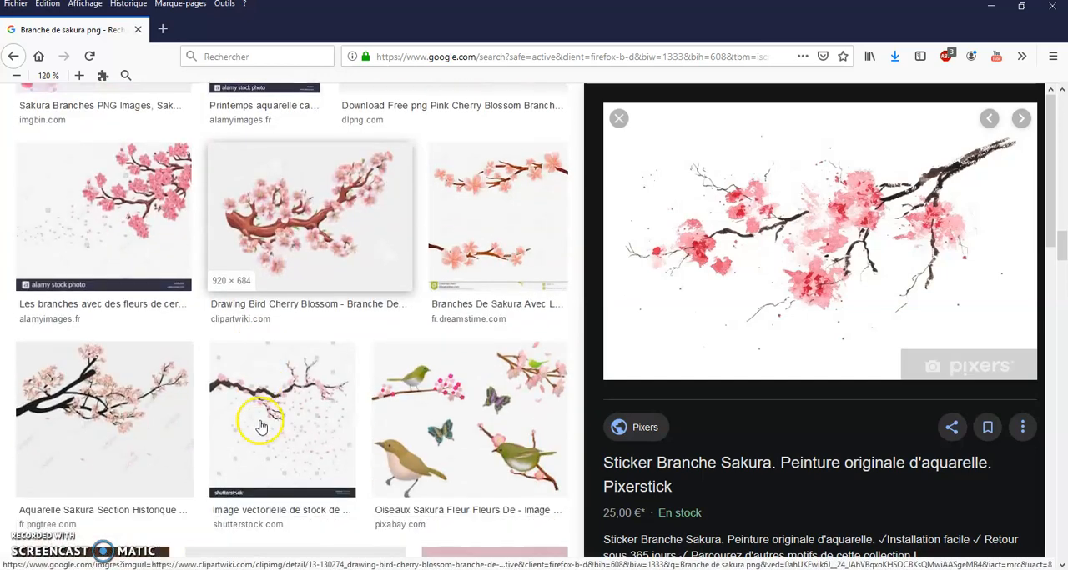
pyautogui.scroll(-3, 435, 384)
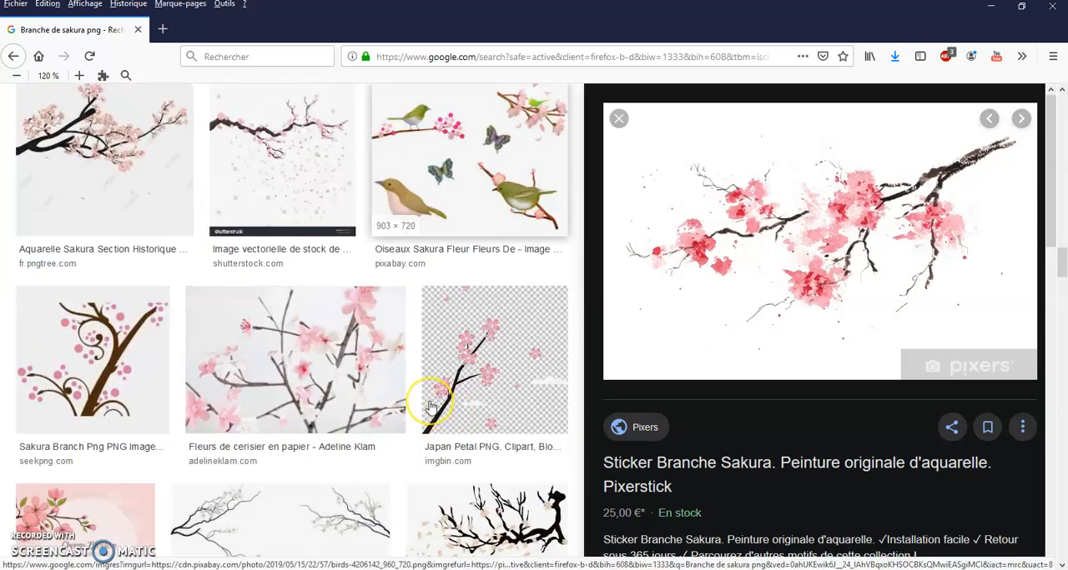
pyautogui.scroll(-3, 431, 406)
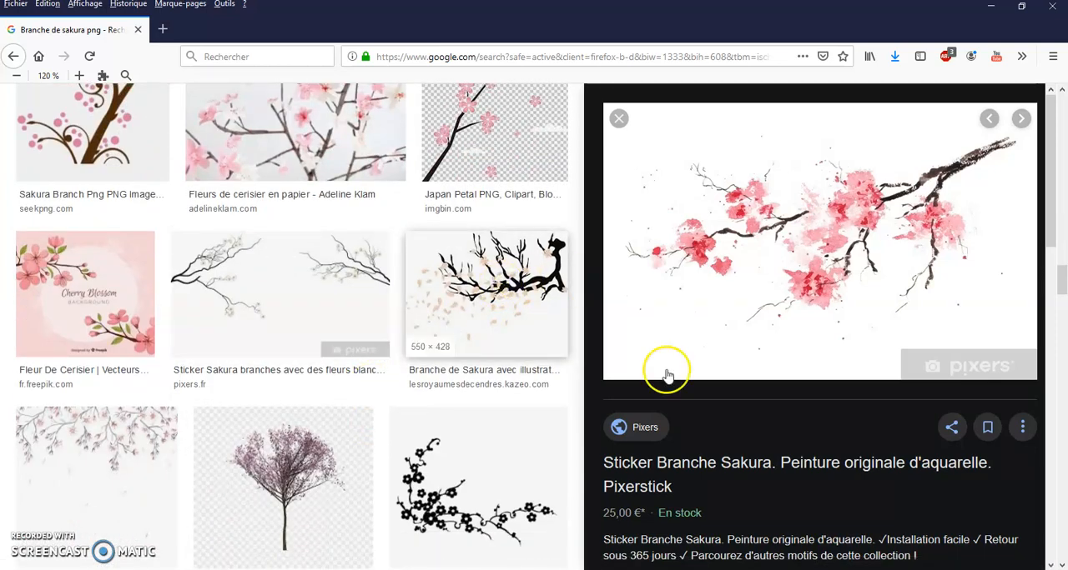
# Preview the "Branche de Sakura avec illustrator !" image and compare it with the neighbouring results
pyautogui.scroll(-3, 484, 326)
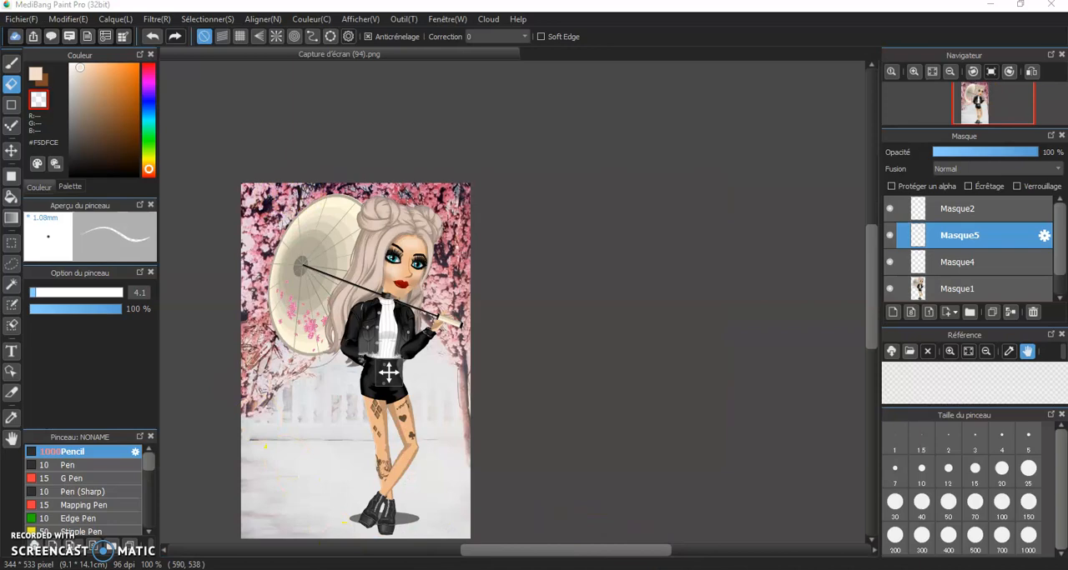
pyautogui.click(640, 486)
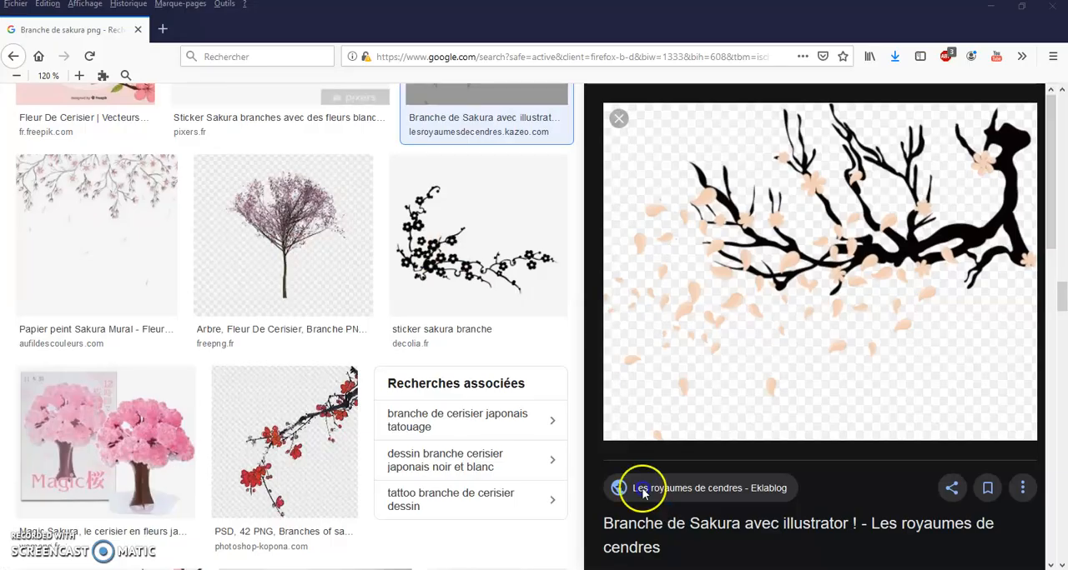
pyautogui.scroll(-3, 255, 291)
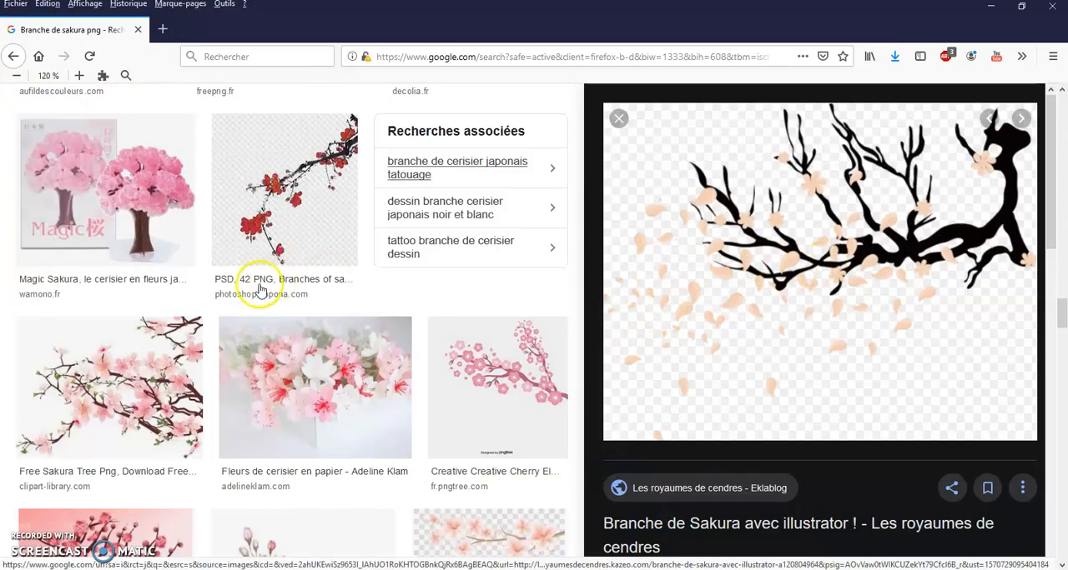
pyautogui.scroll(1, 257, 317)
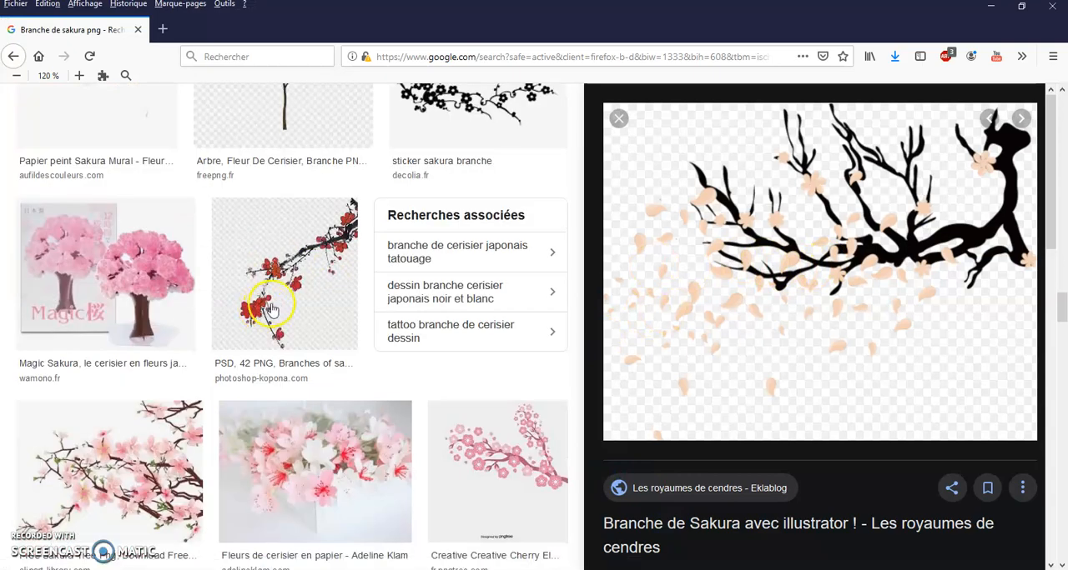
pyautogui.scroll(5, 291, 301)
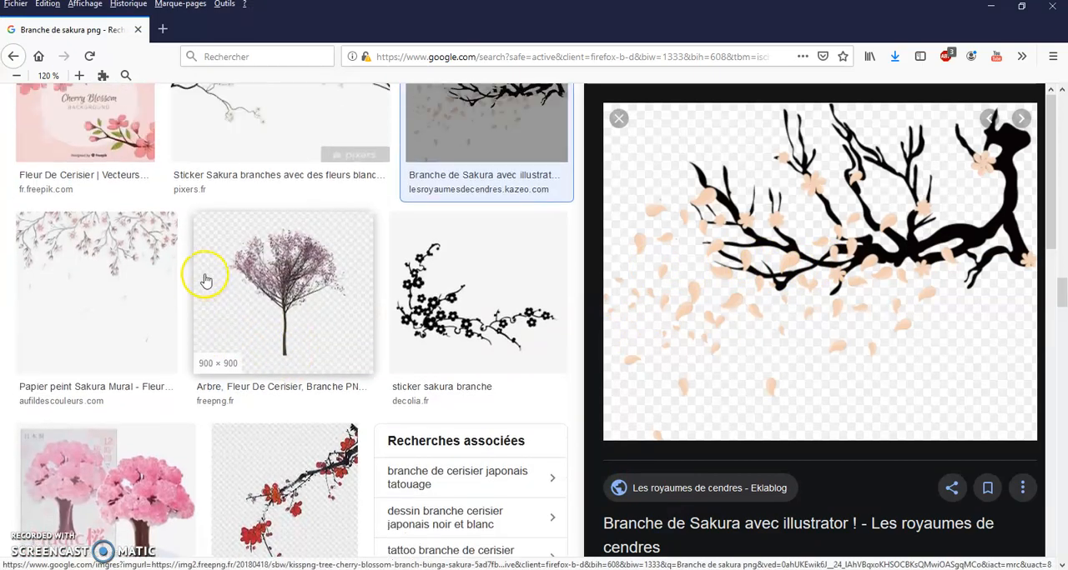
pyautogui.scroll(3, 206, 281)
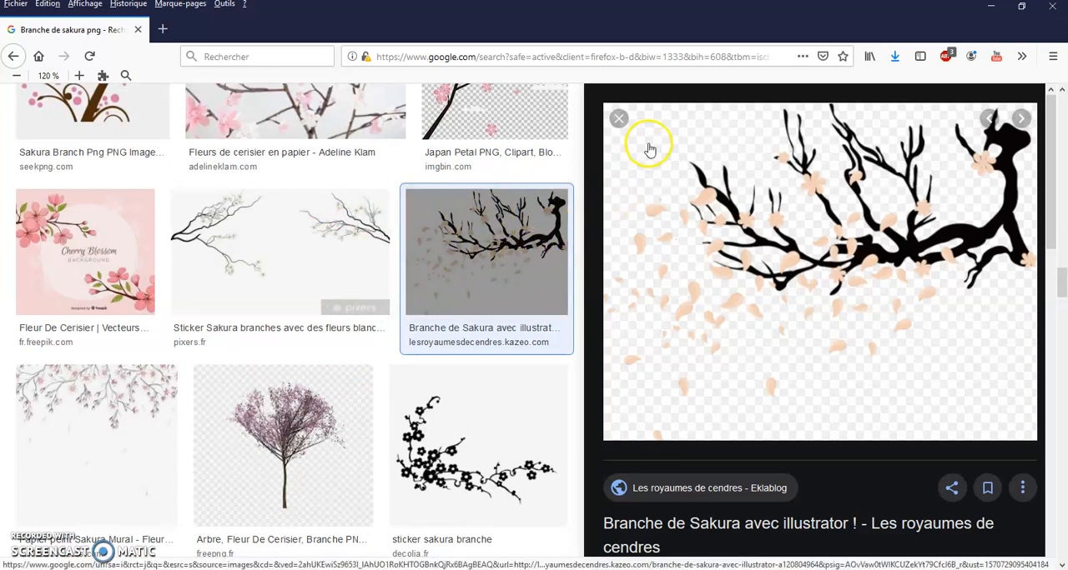
# Save the previewed black sakura branch with falling petals to the msp folder inside Images, keeping the suggested file name
pyautogui.rightClick(764, 236)
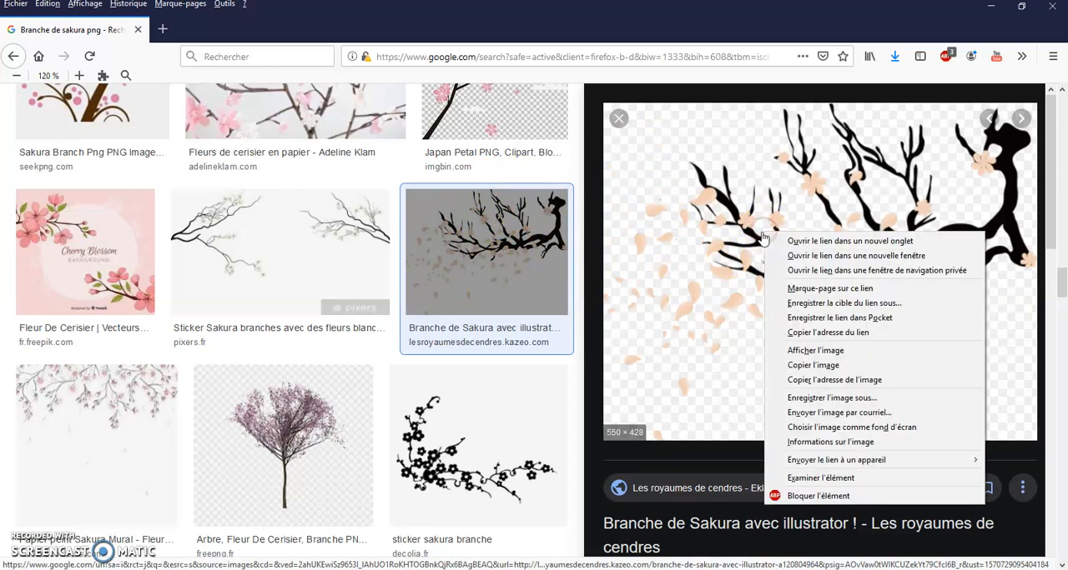
pyautogui.click(841, 397)
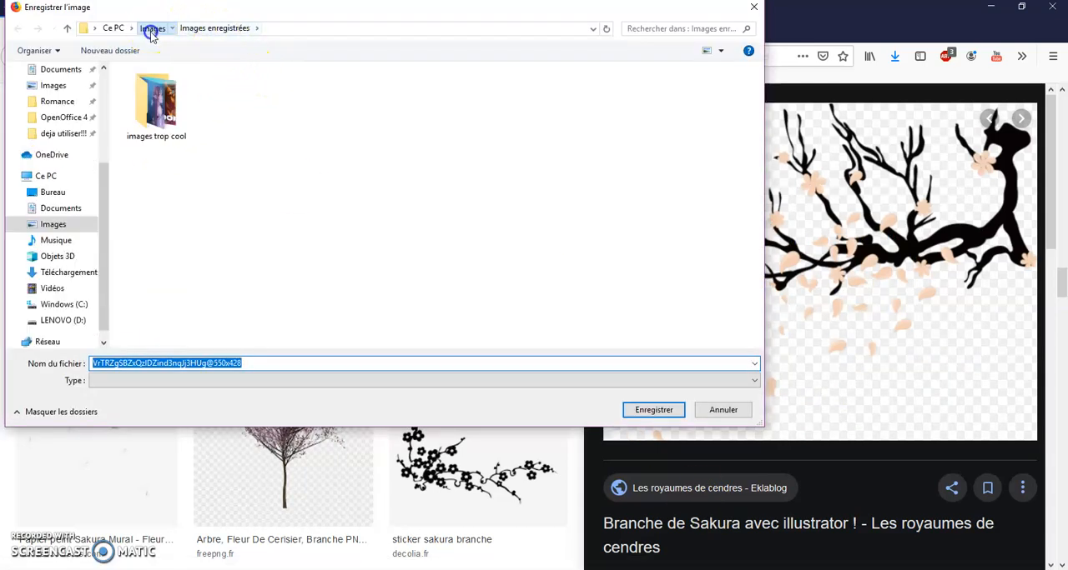
pyautogui.click(152, 31)
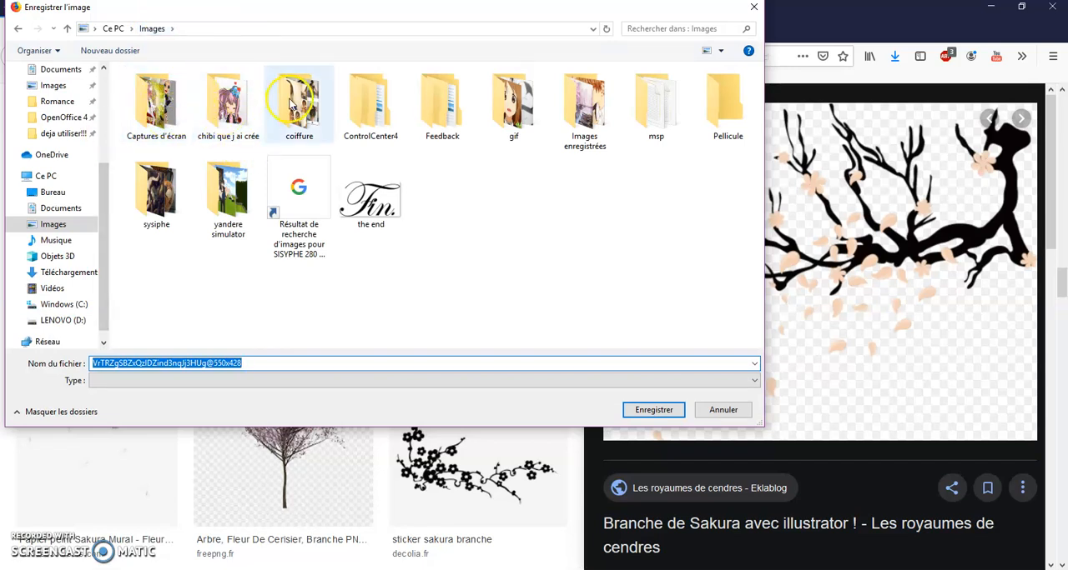
pyautogui.click(672, 96)
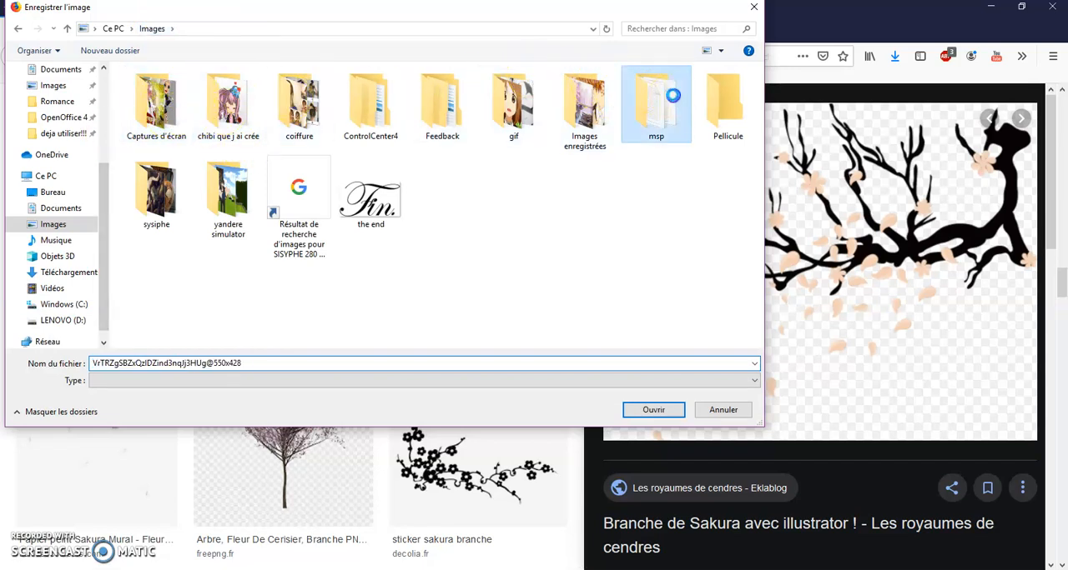
pyautogui.click(655, 406)
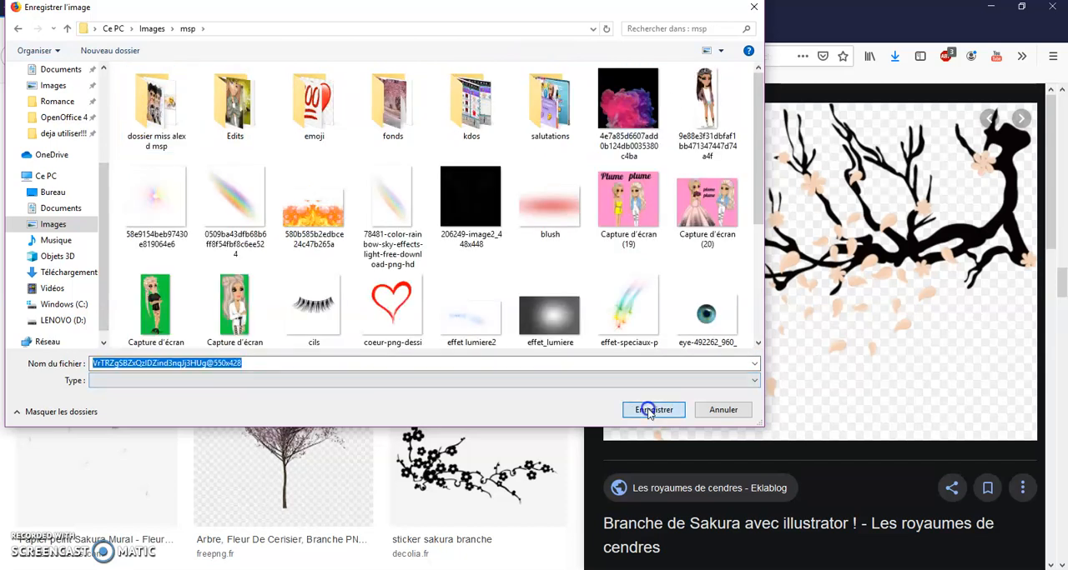
pyautogui.click(652, 411)
# Look over further sakura branch results beyond the saved image, and return to the search query
pyautogui.scroll(-3, 250, 388)
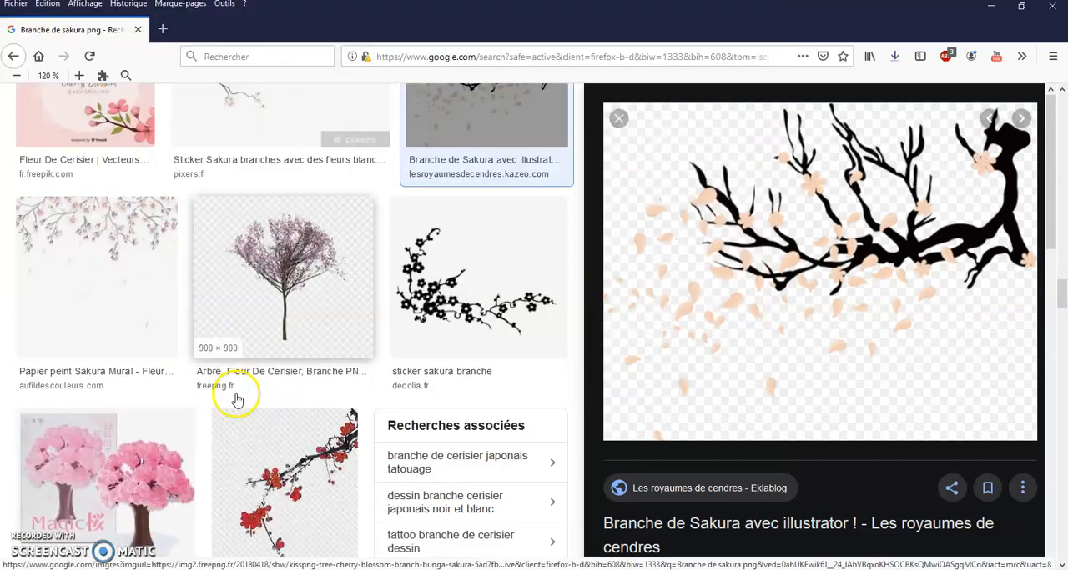
pyautogui.scroll(-4, 238, 393)
pyautogui.scroll(-10, 238, 392)
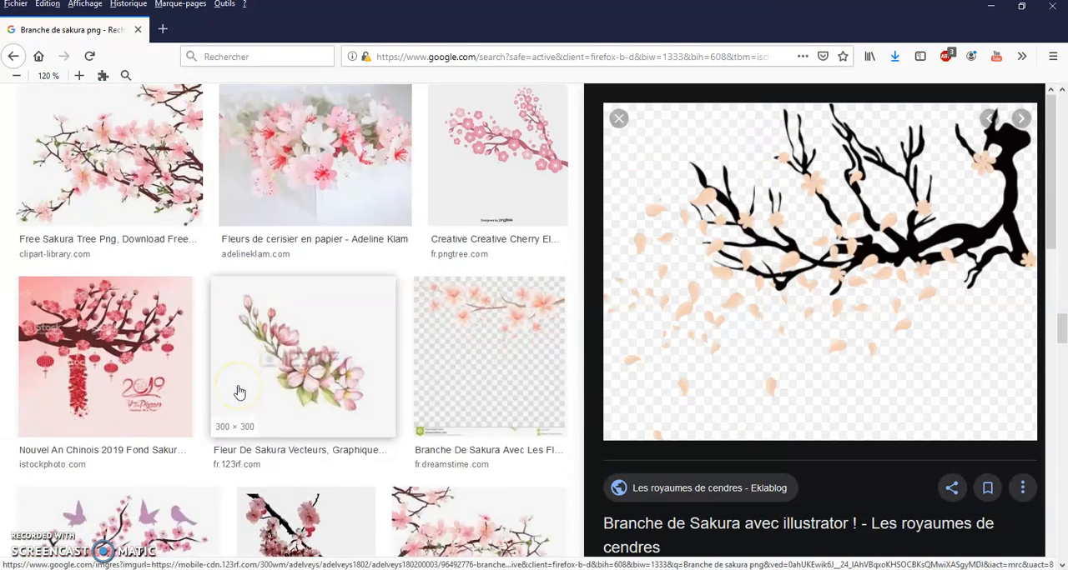
pyautogui.scroll(-8, 238, 392)
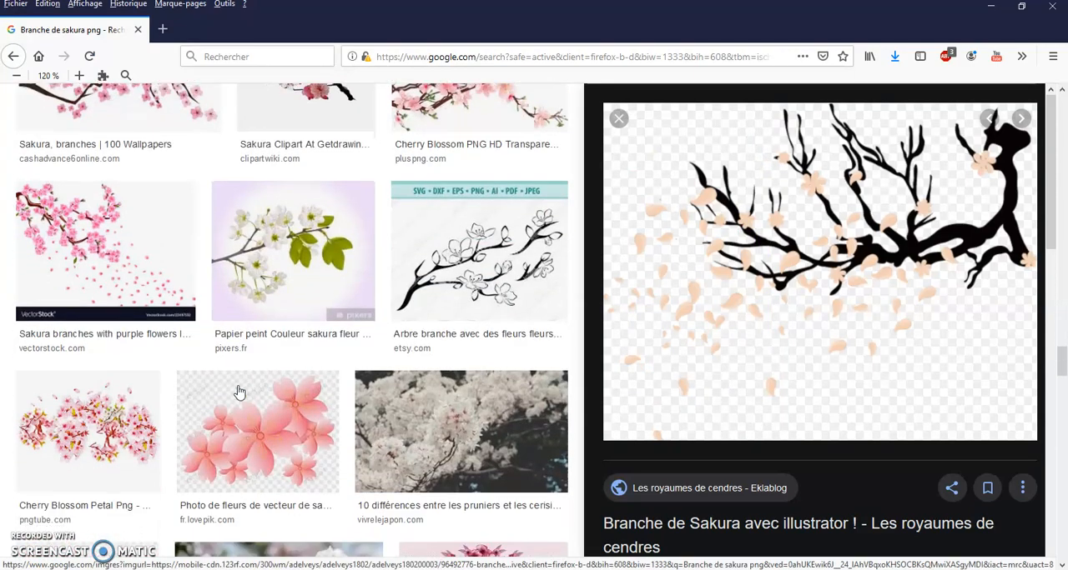
pyautogui.scroll(4, 239, 393)
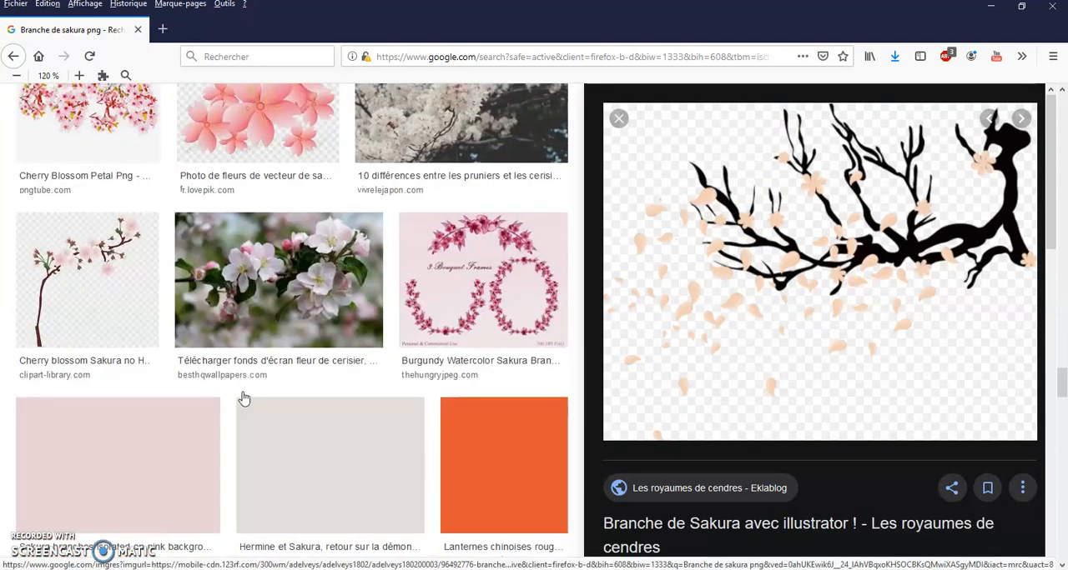
pyautogui.scroll(15, 292, 407)
pyautogui.scroll(10, 308, 230)
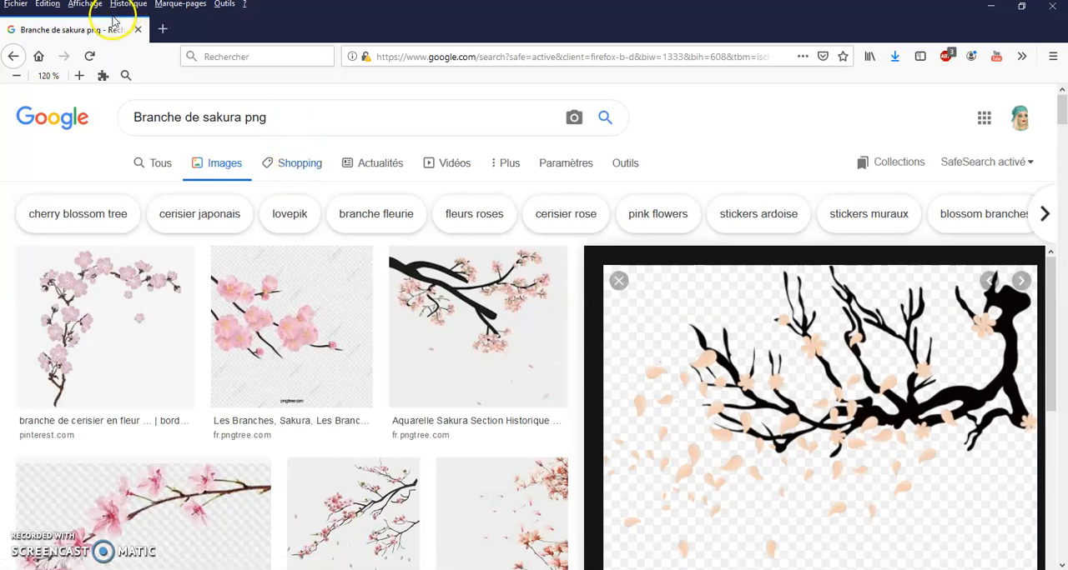
# Replace the query with a Google Images search for "tatouage harley quinn png"
pyautogui.press('BackSpace')
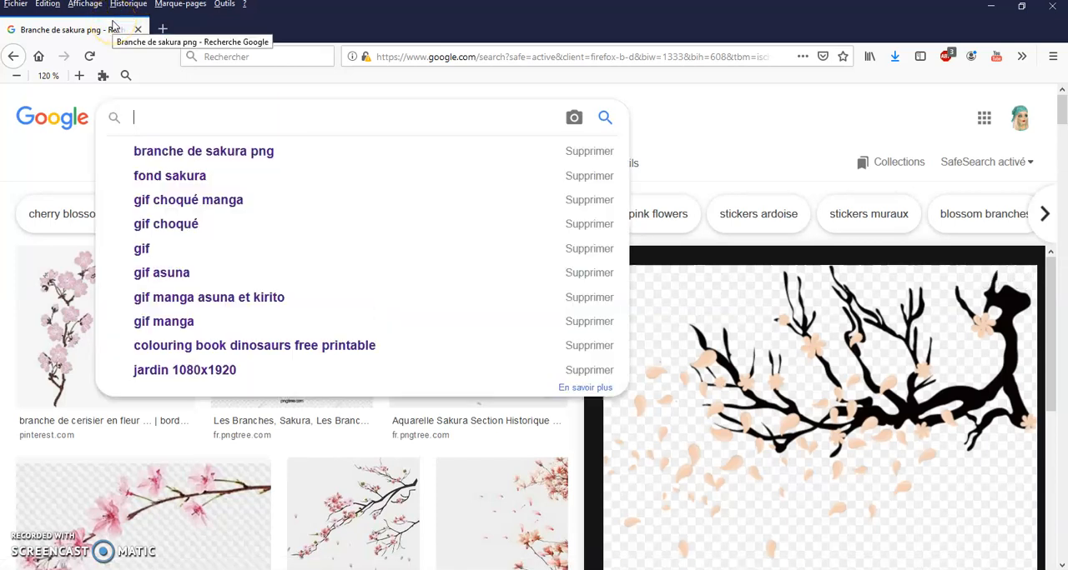
pyautogui.write('tatouage harley')
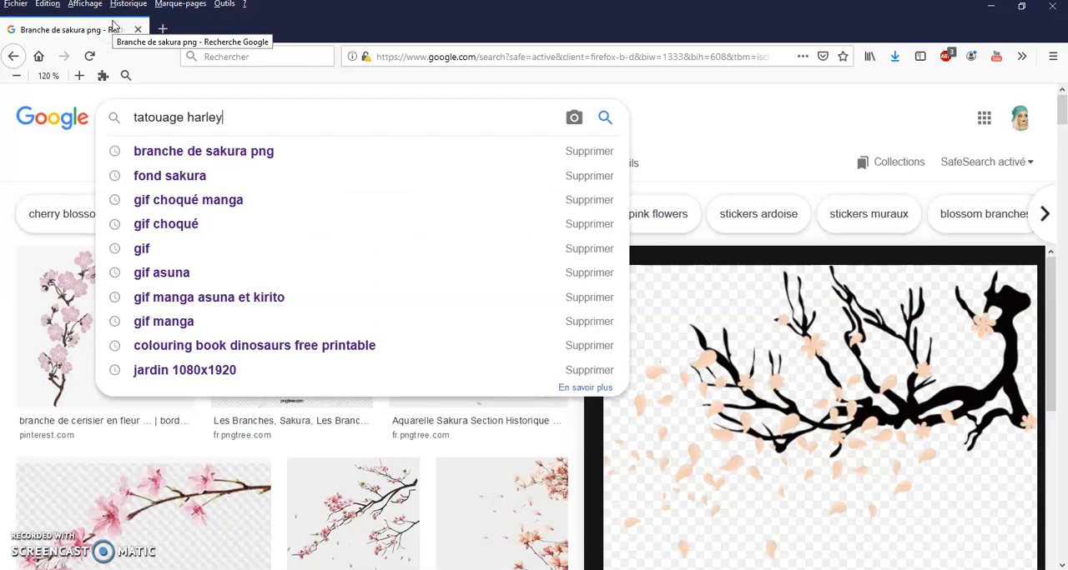
pyautogui.press('Down')
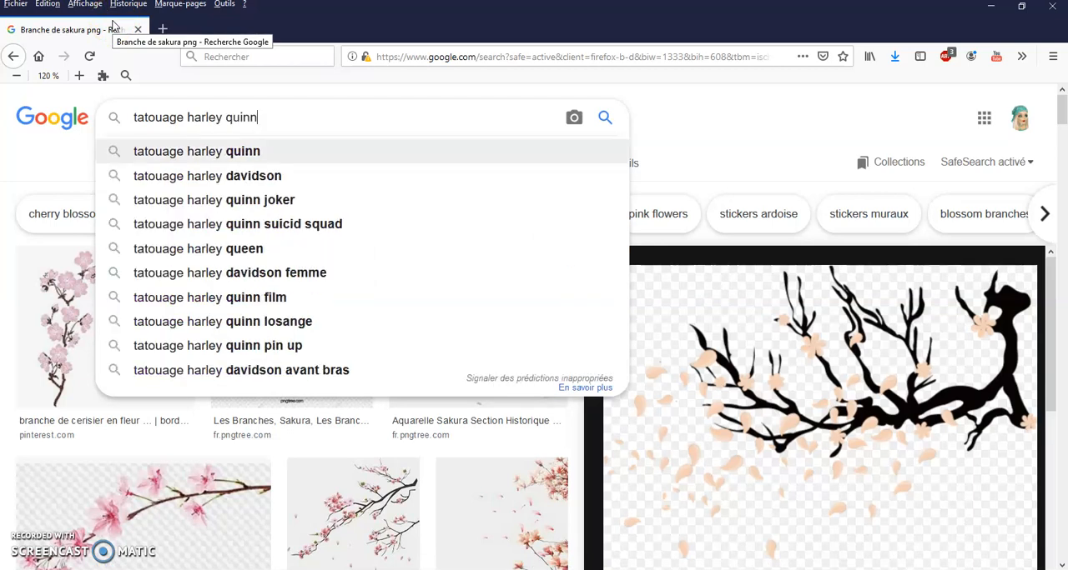
pyautogui.write('p')
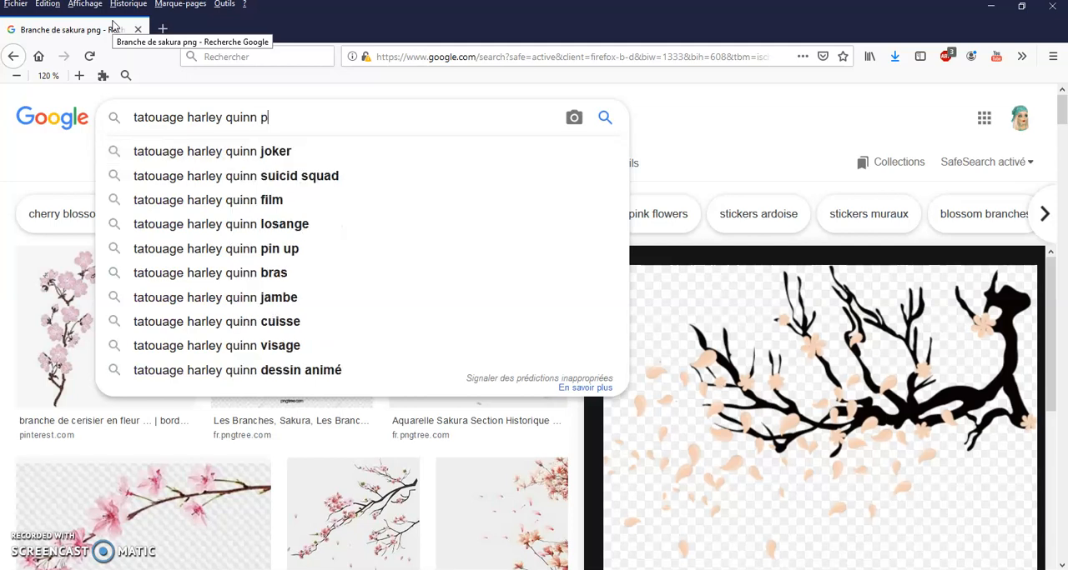
pyautogui.write('ng')
pyautogui.press('Return')
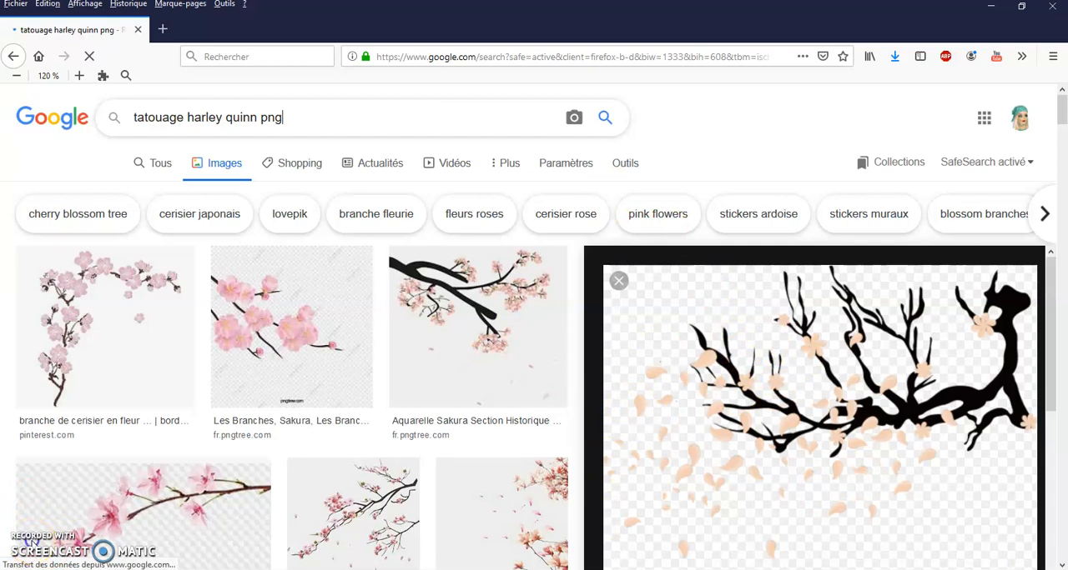
# Preview the Clipart Library Joker face and the Pinterest "ROTTEN" lettering among the tattoo results
pyautogui.scroll(-2, 553, 348)
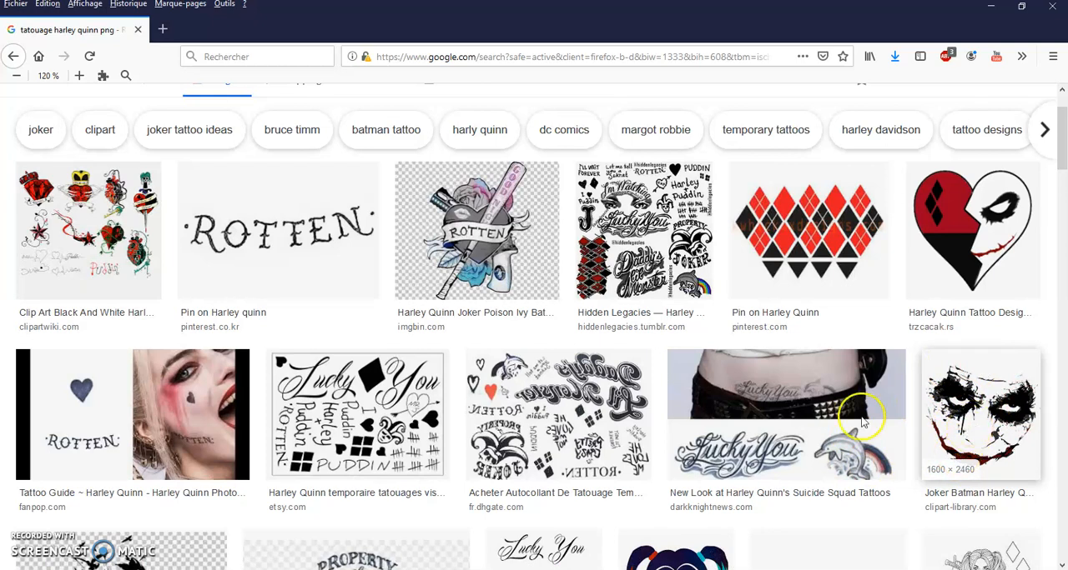
pyautogui.click(980, 413)
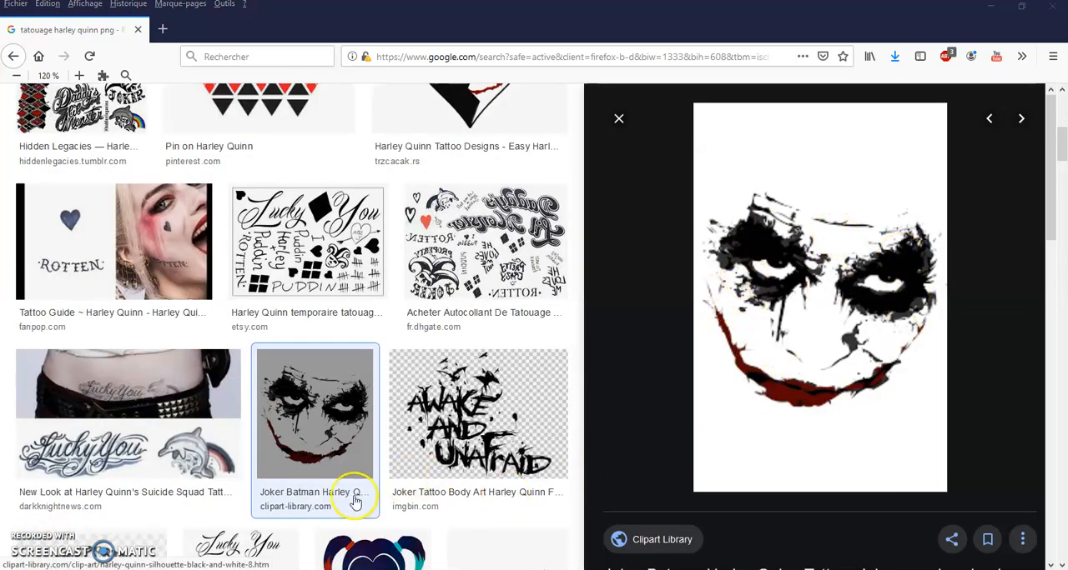
pyautogui.scroll(2, 276, 365)
pyautogui.scroll(4, 276, 364)
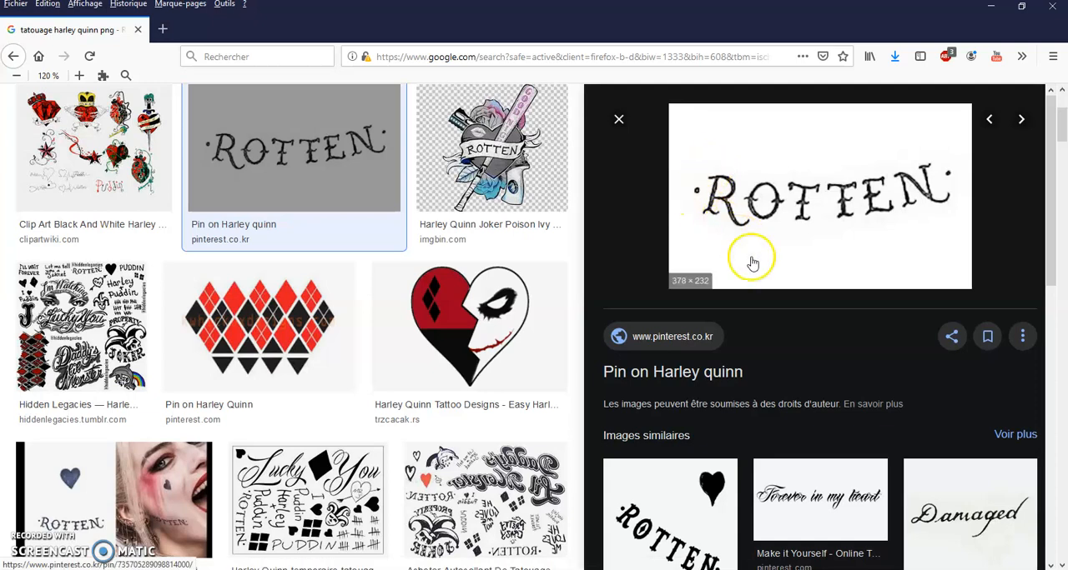
# Examine the images similar to the "ROTTEN" lettering, preview the Teepublic version with a heart, and browse more tattoo results
pyautogui.scroll(-1, 758, 300)
pyautogui.scroll(1, 758, 301)
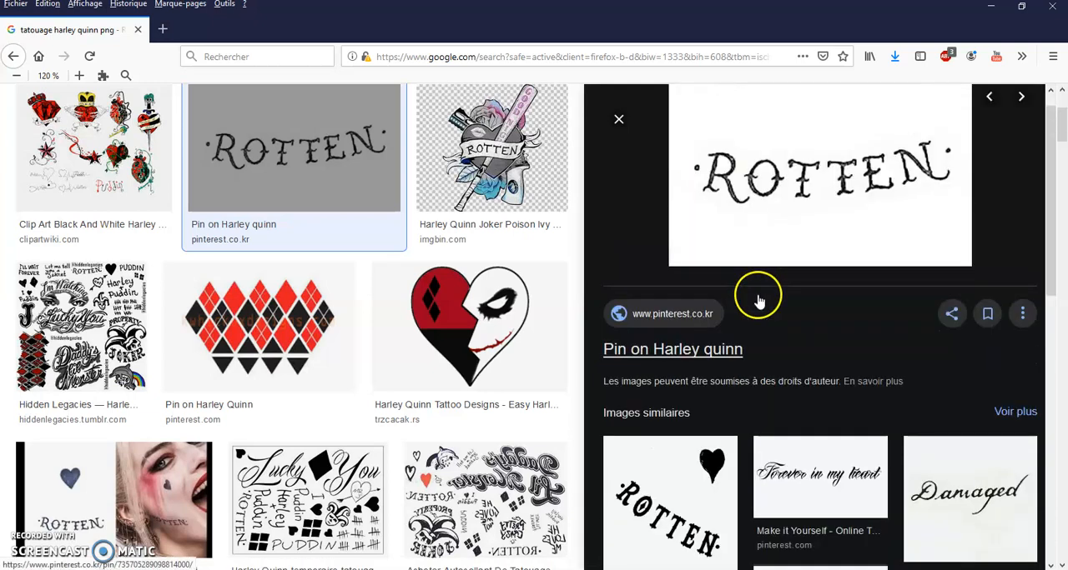
pyautogui.scroll(-2, 714, 369)
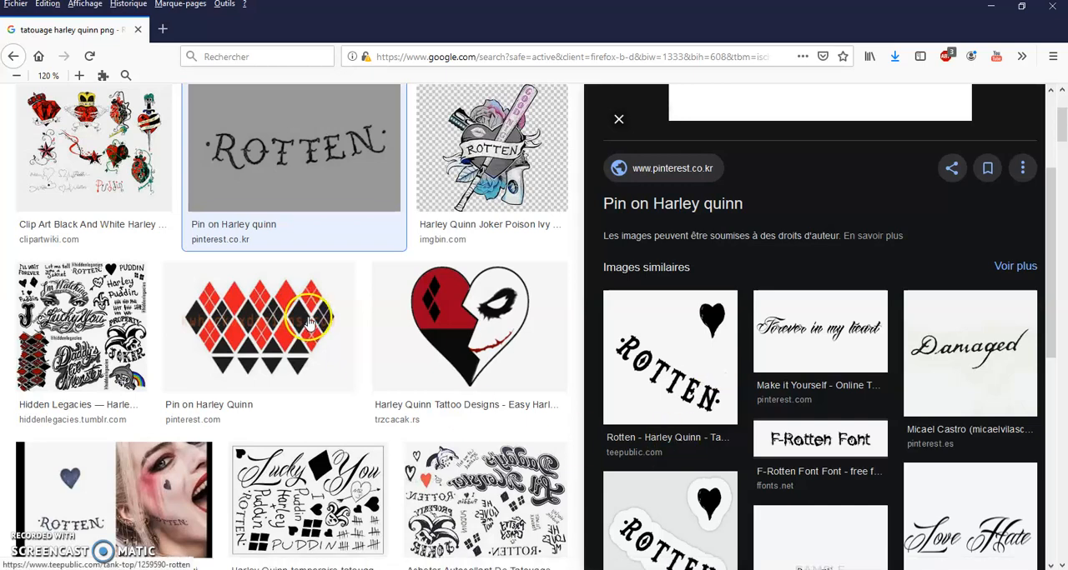
pyautogui.scroll(-5, 308, 321)
pyautogui.scroll(-5, 305, 317)
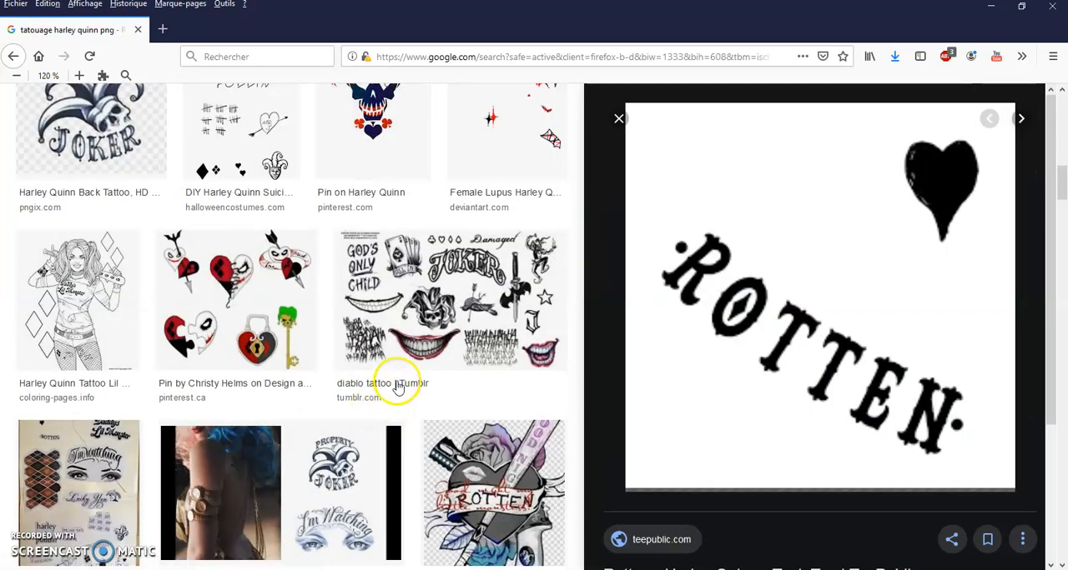
# Replace the tattoo query with a Google Images search for "filtre snapchat png"
pyautogui.scroll(-2, 398, 388)
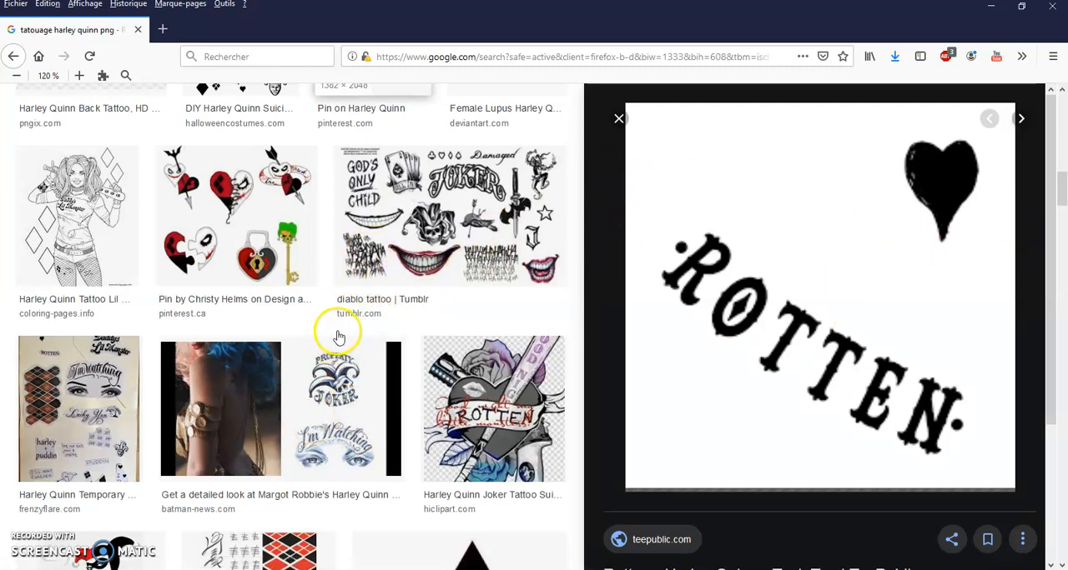
pyautogui.scroll(10, 345, 309)
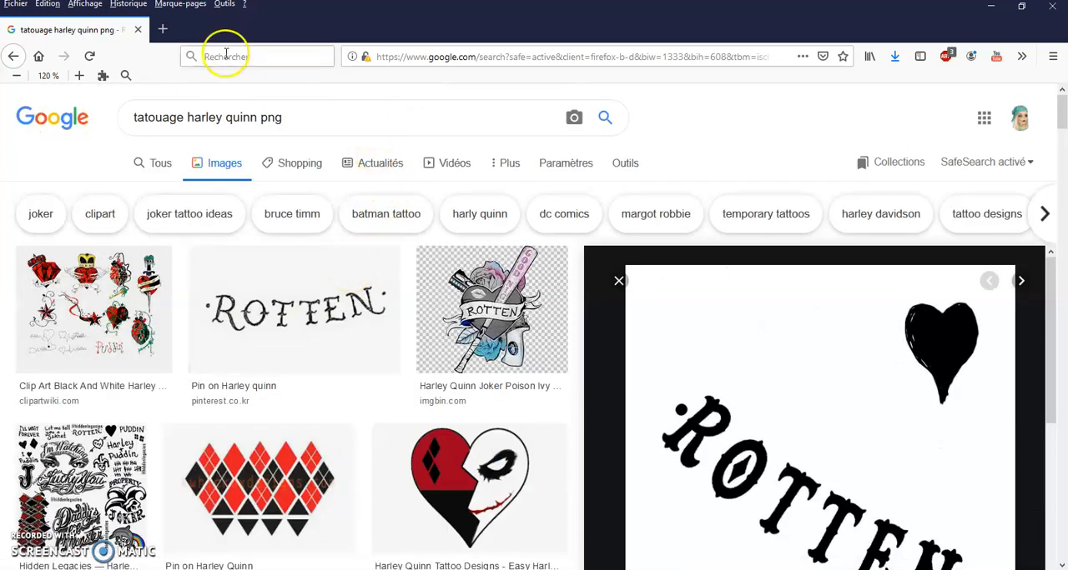
pyautogui.press('Tab')
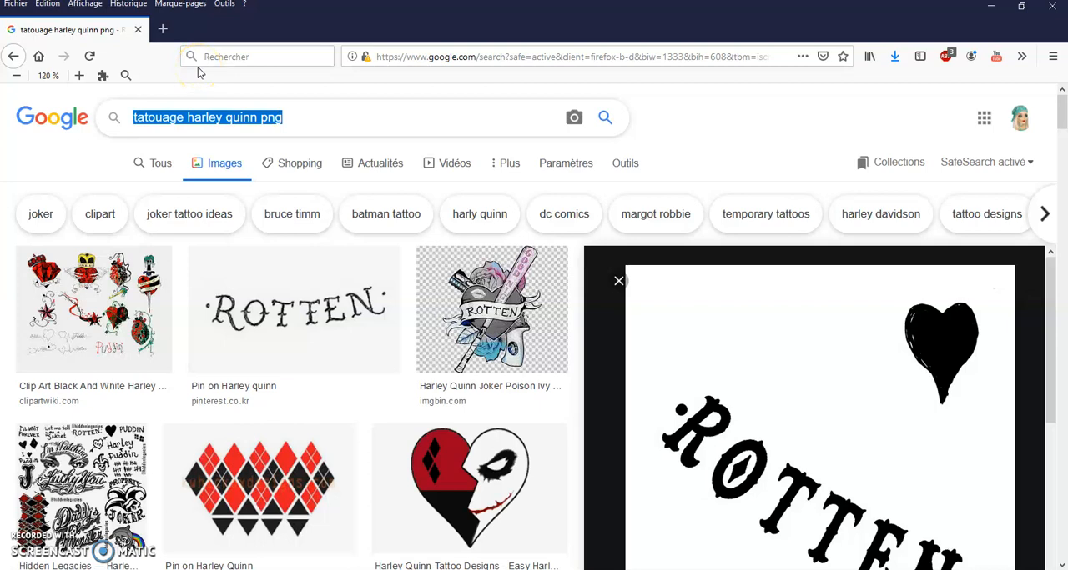
pyautogui.write('filtre')
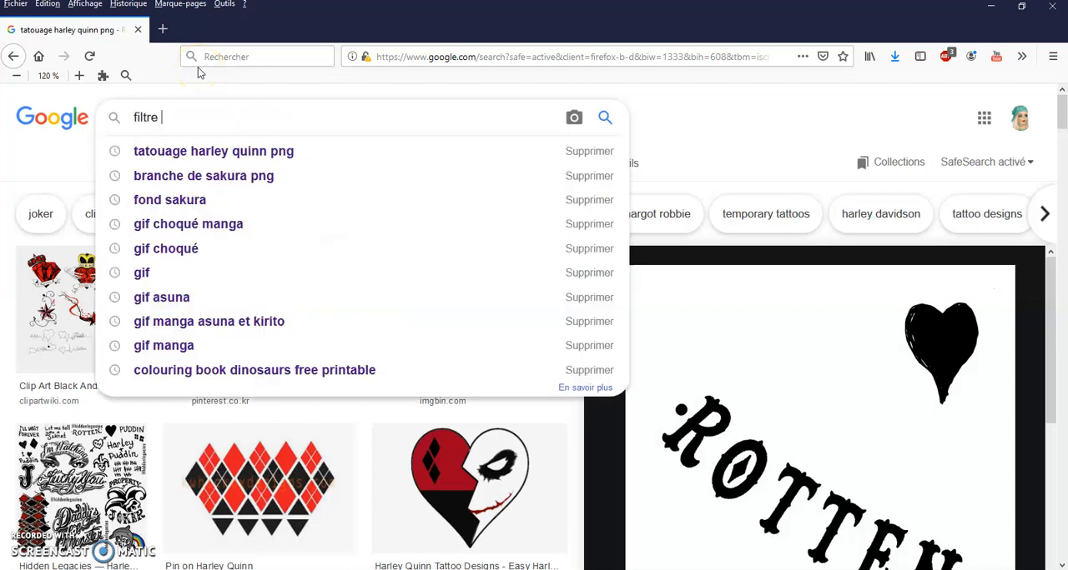
pyautogui.write(' sn')
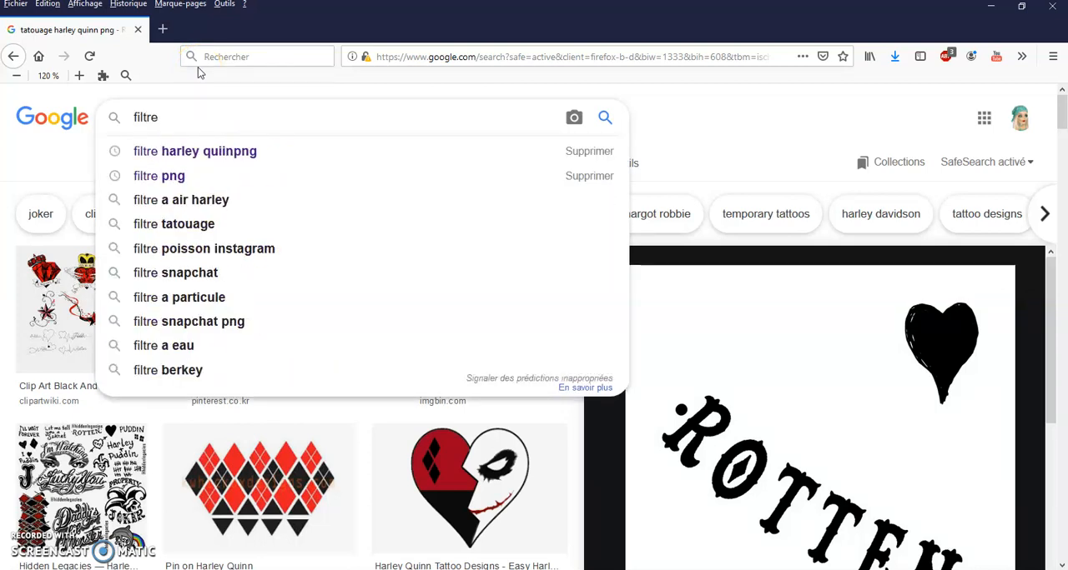
pyautogui.write('ap')
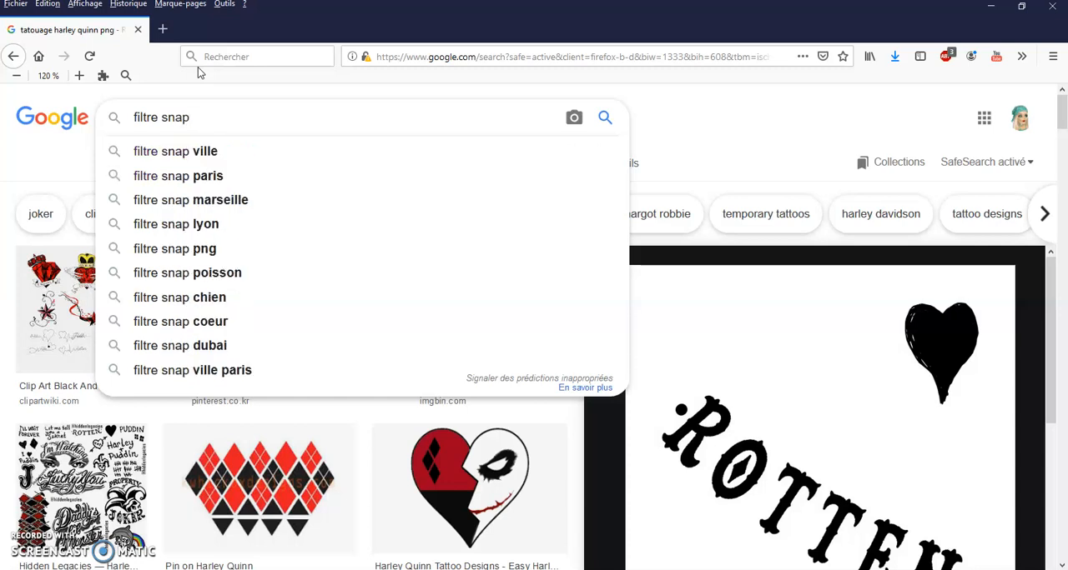
pyautogui.press('BackSpace')
pyautogui.press('Down')
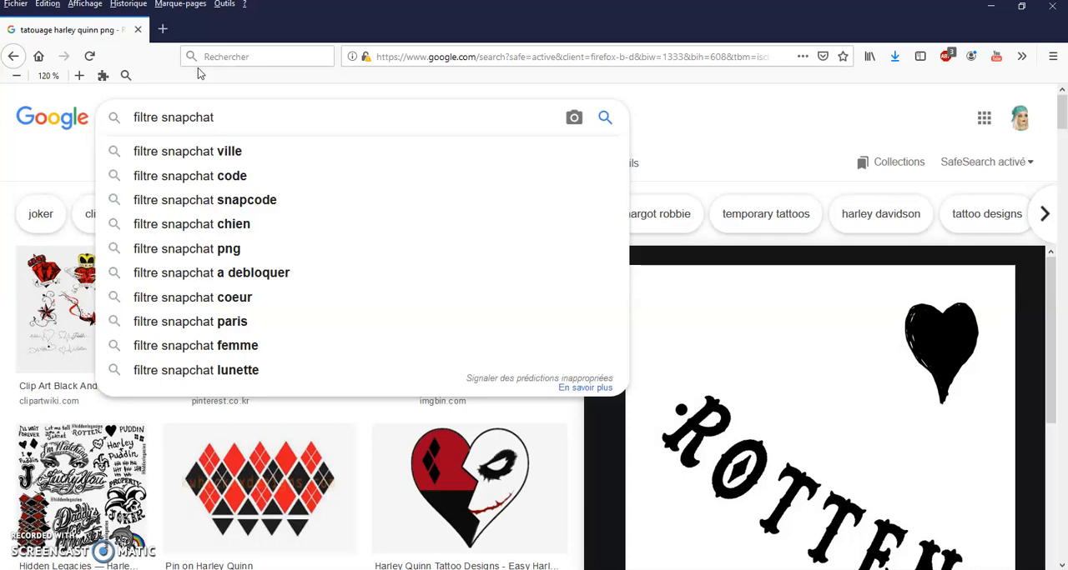
pyautogui.write('png')
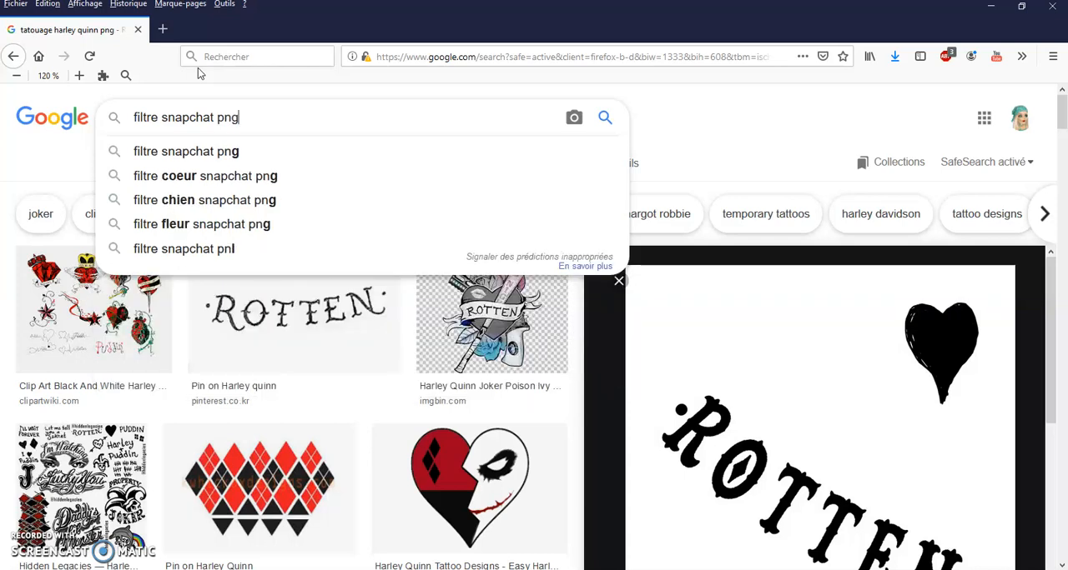
pyautogui.press('Return')
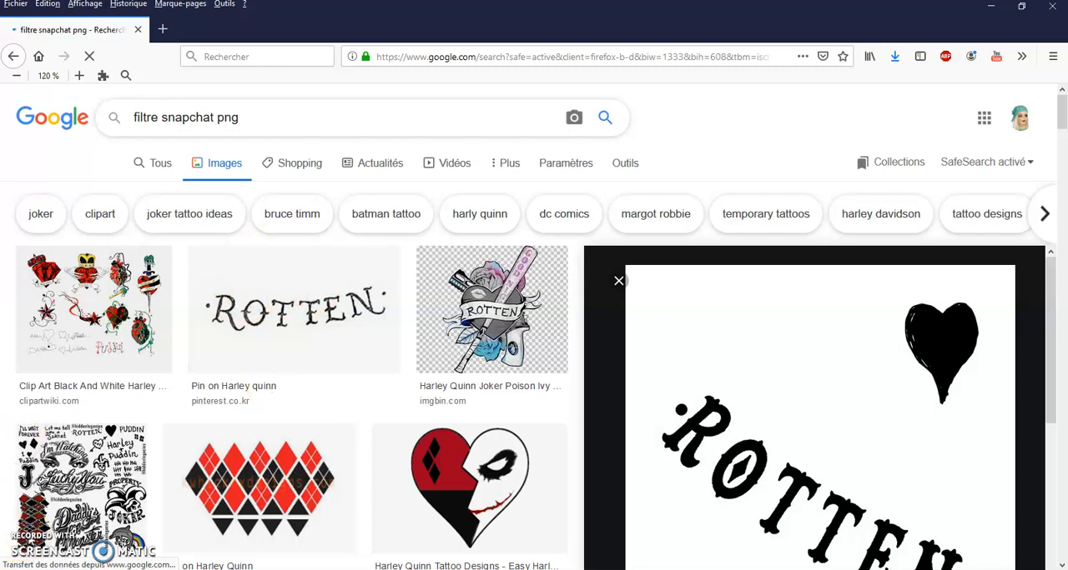
# Preview the StickPNG mouse-ears Snapchat filter and save the image under its suggested name in the msp folder
pyautogui.click(349, 351)
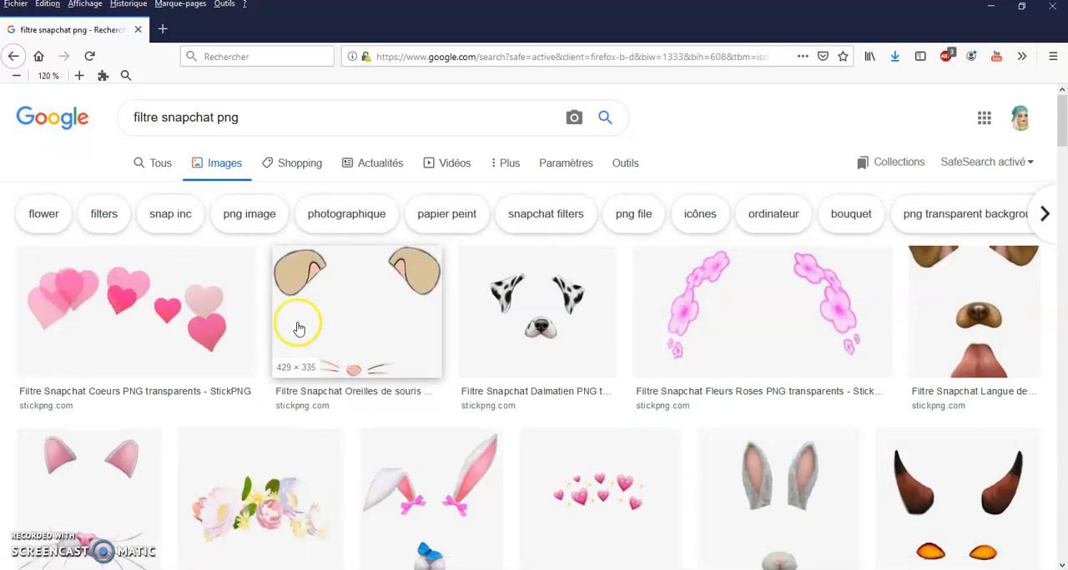
pyautogui.click(372, 350)
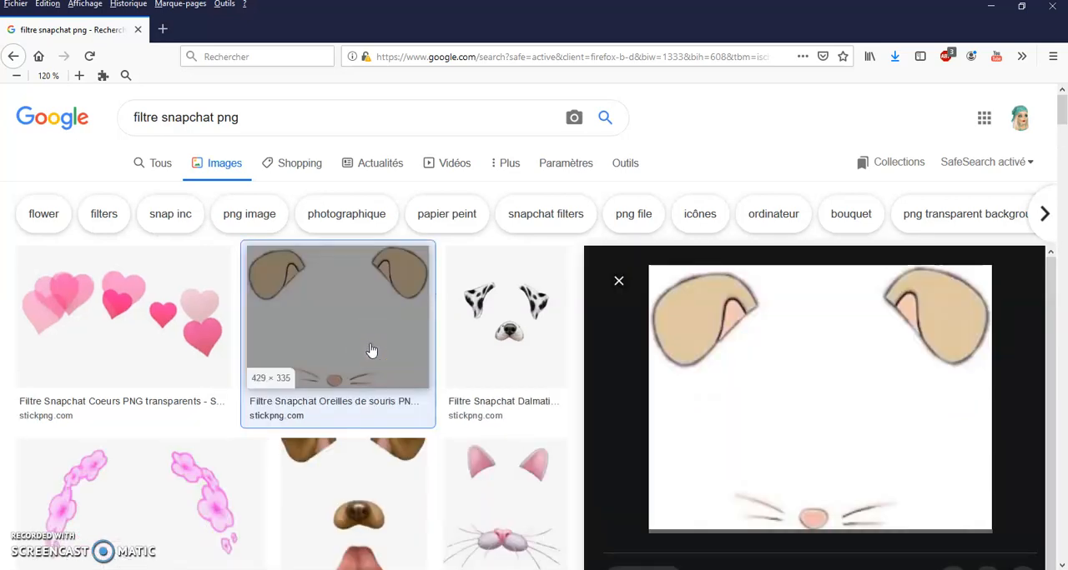
pyautogui.scroll(-1, 786, 394)
pyautogui.scroll(-2, 786, 394)
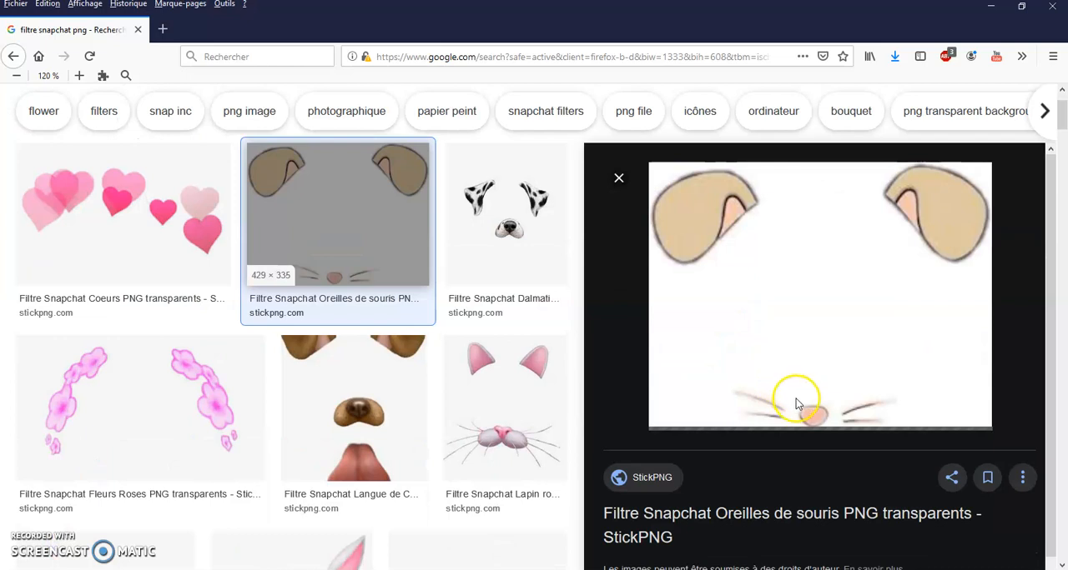
pyautogui.scroll(-3, 796, 405)
pyautogui.scroll(4, 805, 413)
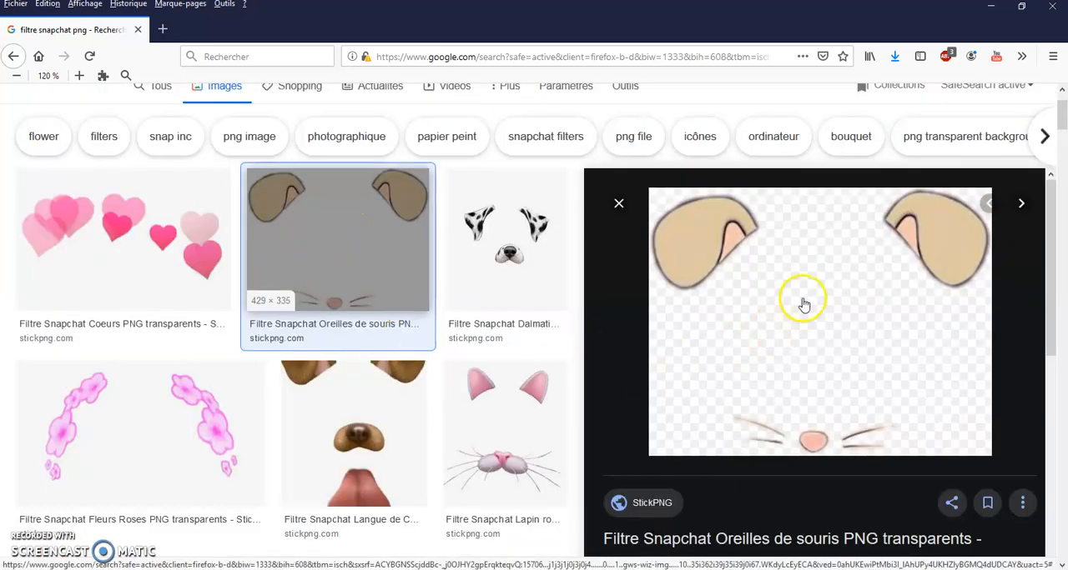
pyautogui.rightClick(770, 339)
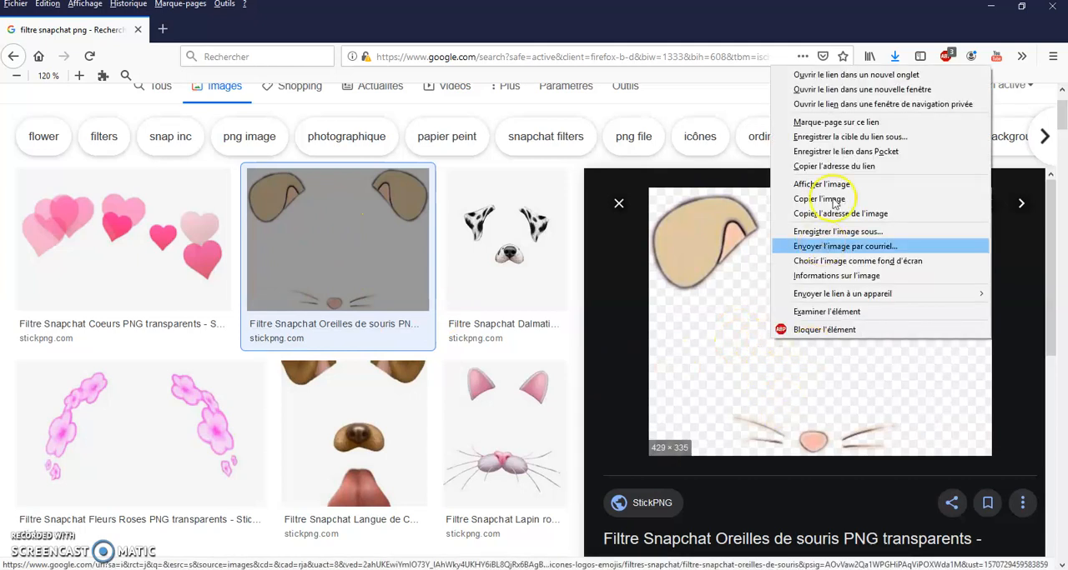
pyautogui.click(827, 230)
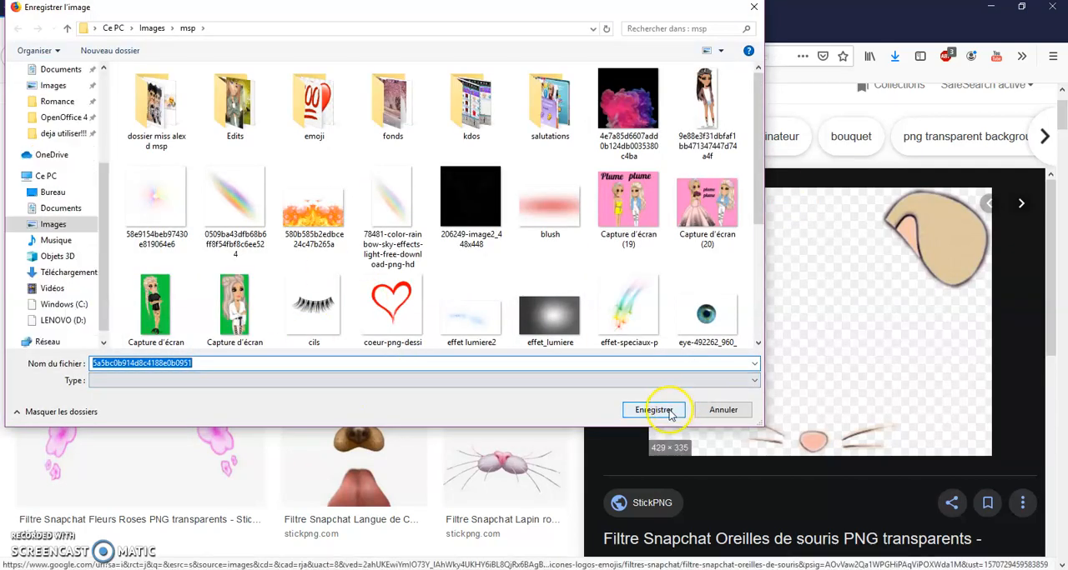
pyautogui.click(661, 409)
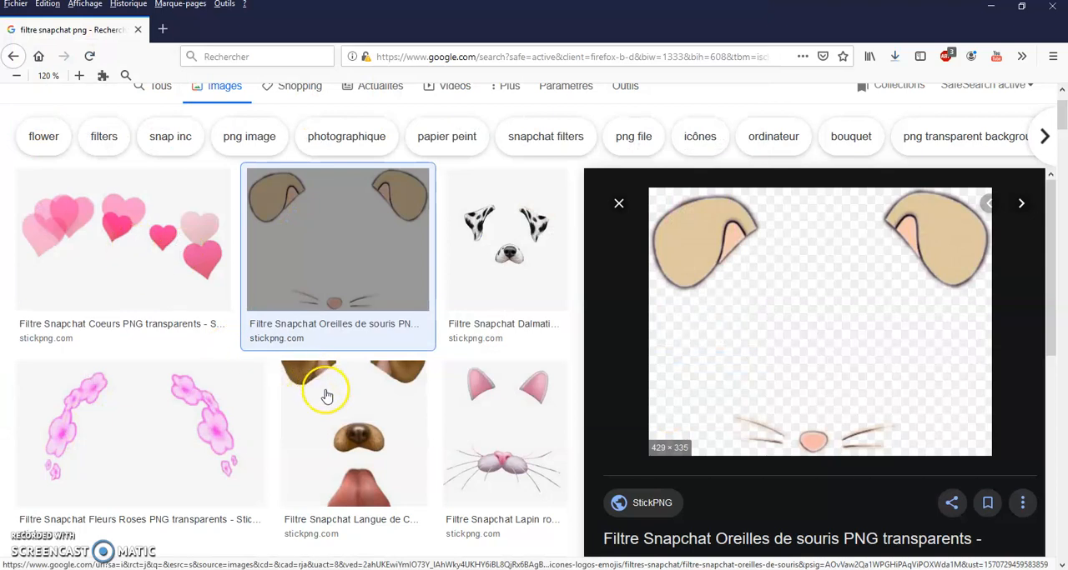
# Find the filtiz.com smartphone frame further down the Snapchat filter results and save its image
pyautogui.scroll(-3, 326, 409)
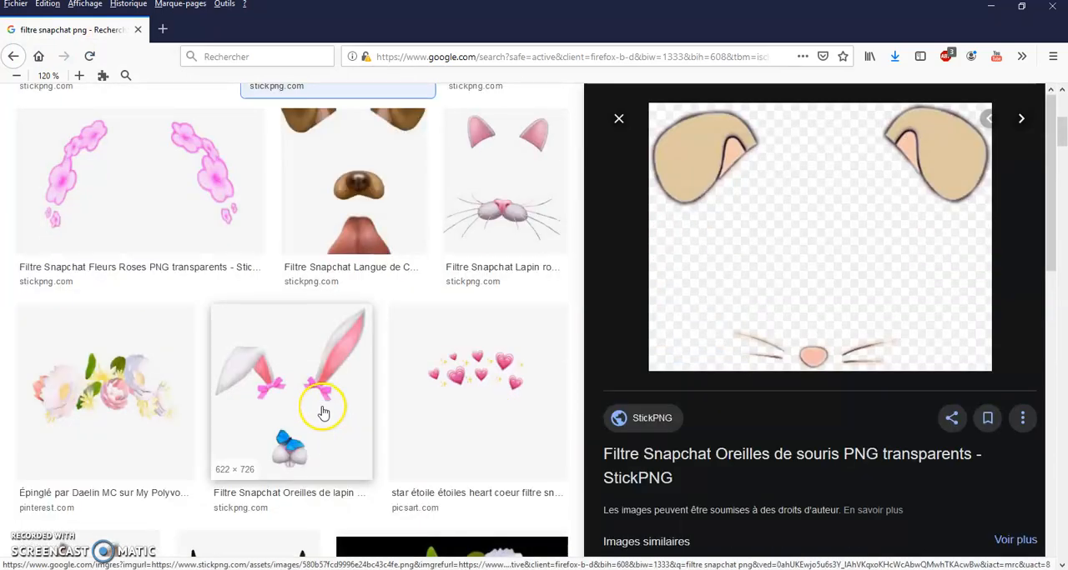
pyautogui.scroll(-3, 392, 410)
pyautogui.scroll(-10, 409, 409)
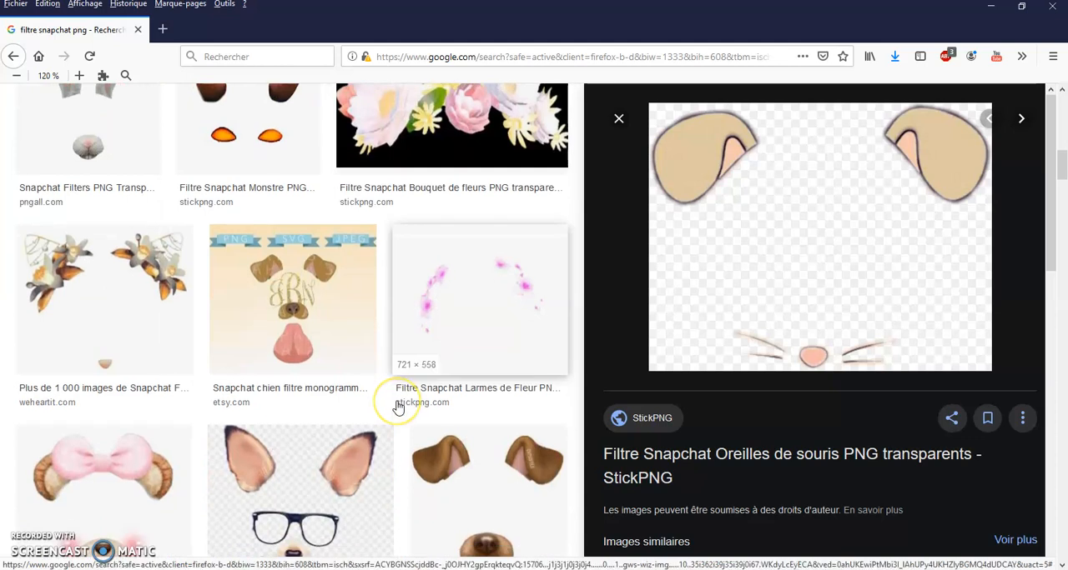
pyautogui.scroll(-1, 396, 407)
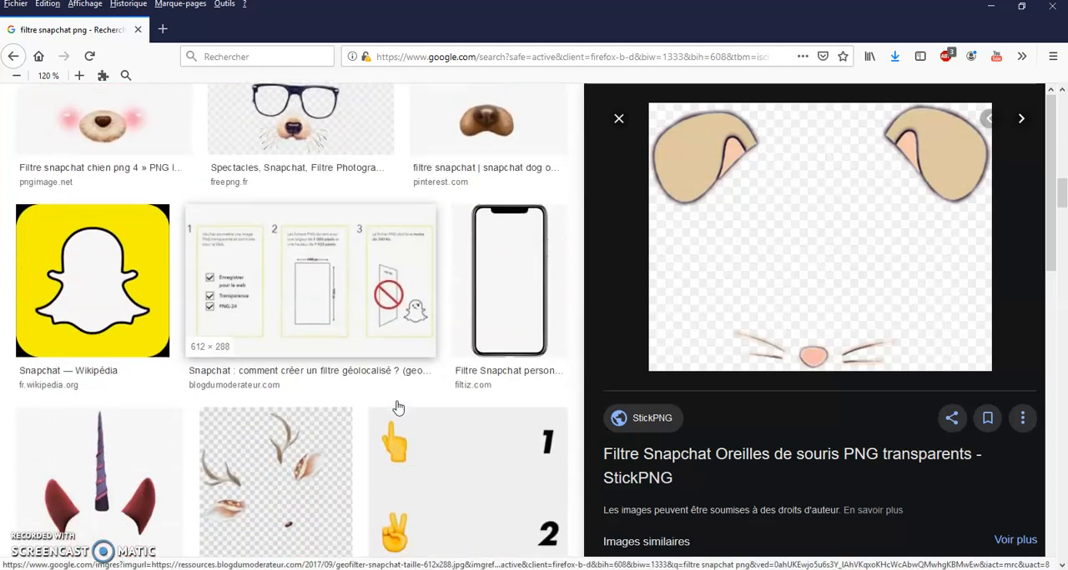
pyautogui.scroll(-2, 392, 400)
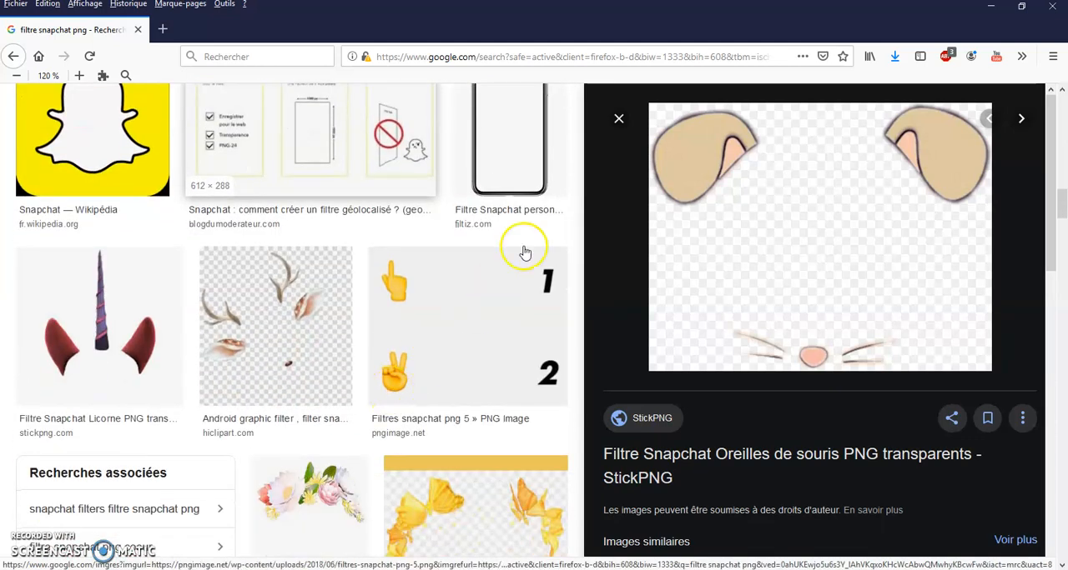
pyautogui.scroll(2, 517, 238)
pyautogui.click(489, 279)
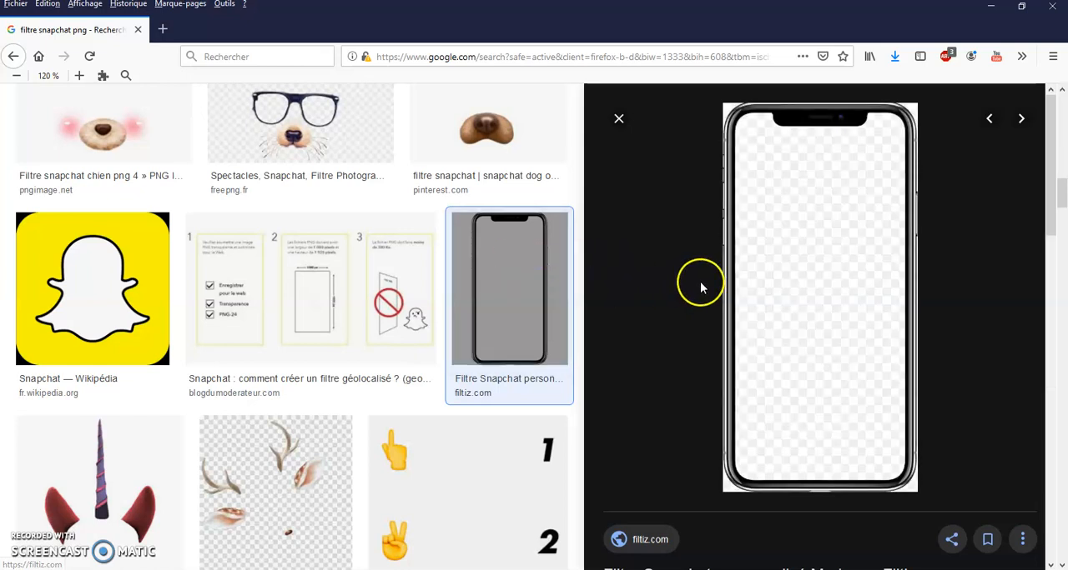
pyautogui.rightClick(794, 357)
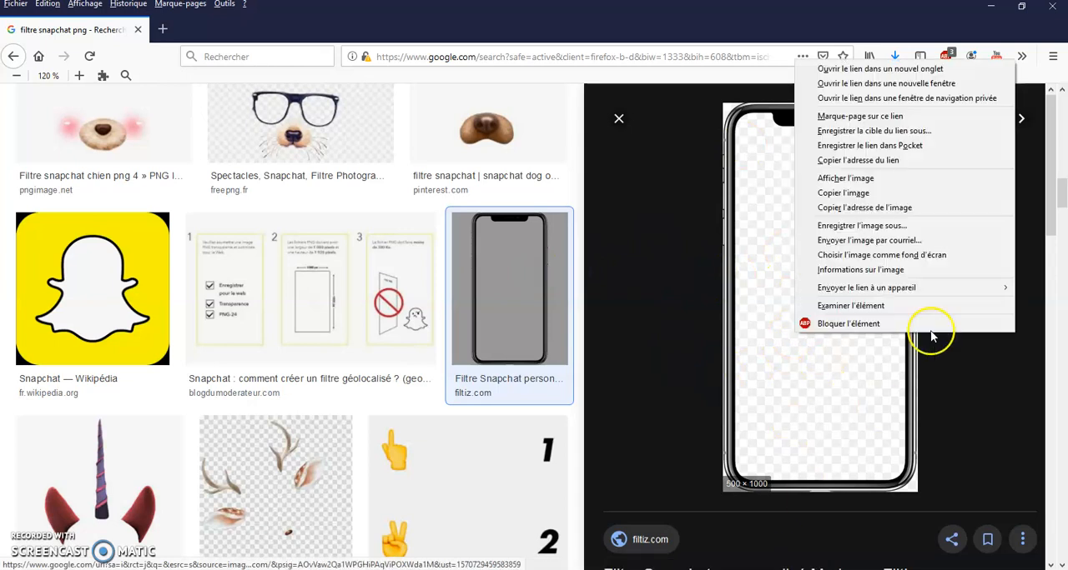
pyautogui.click(884, 225)
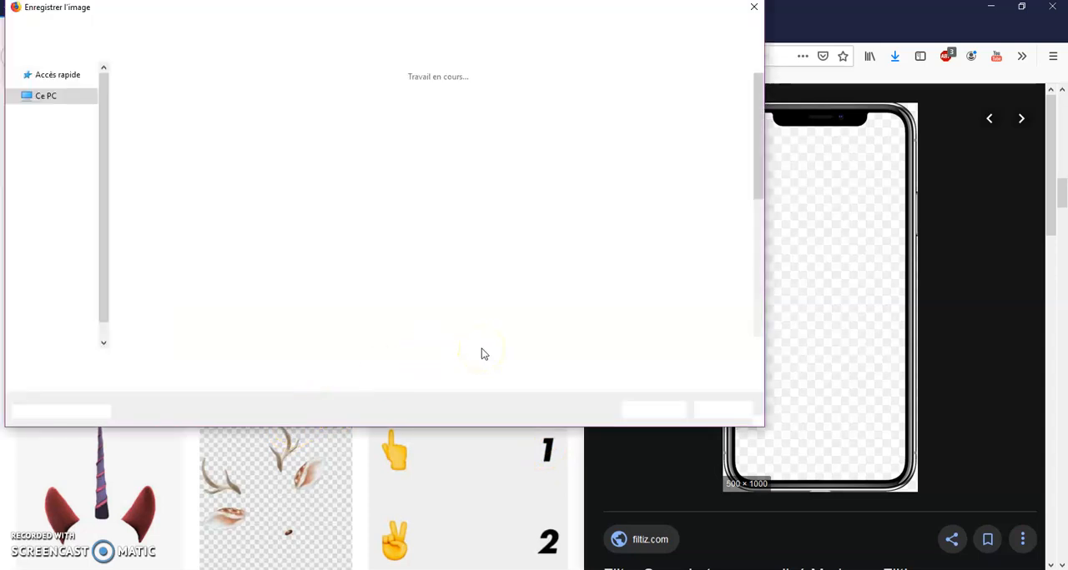
pyautogui.click(634, 406)
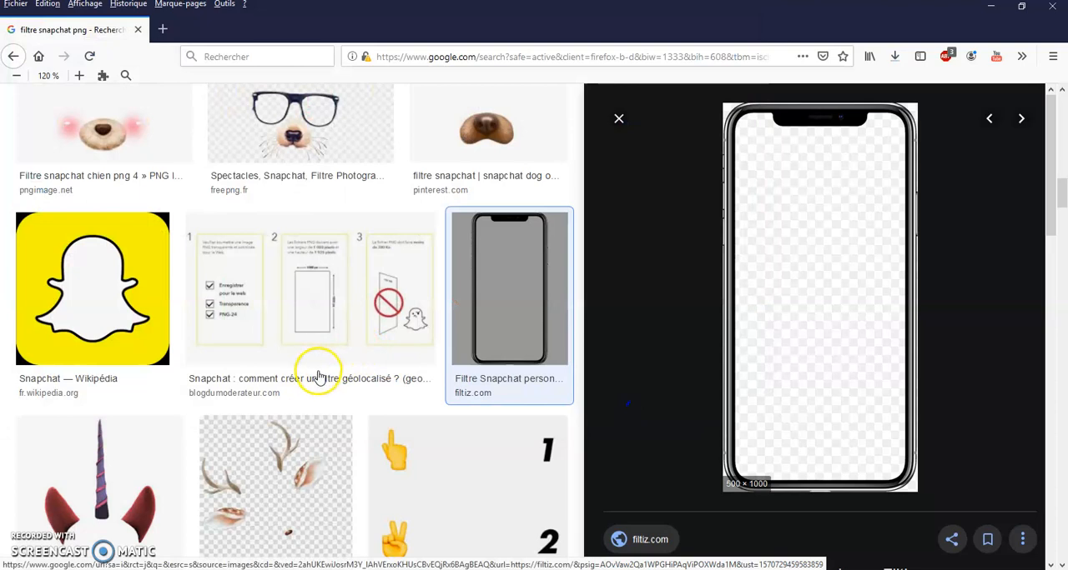
# Look through more Snapchat filter results and preview the pink hearts image from ClipartLook
pyautogui.scroll(-4, 251, 384)
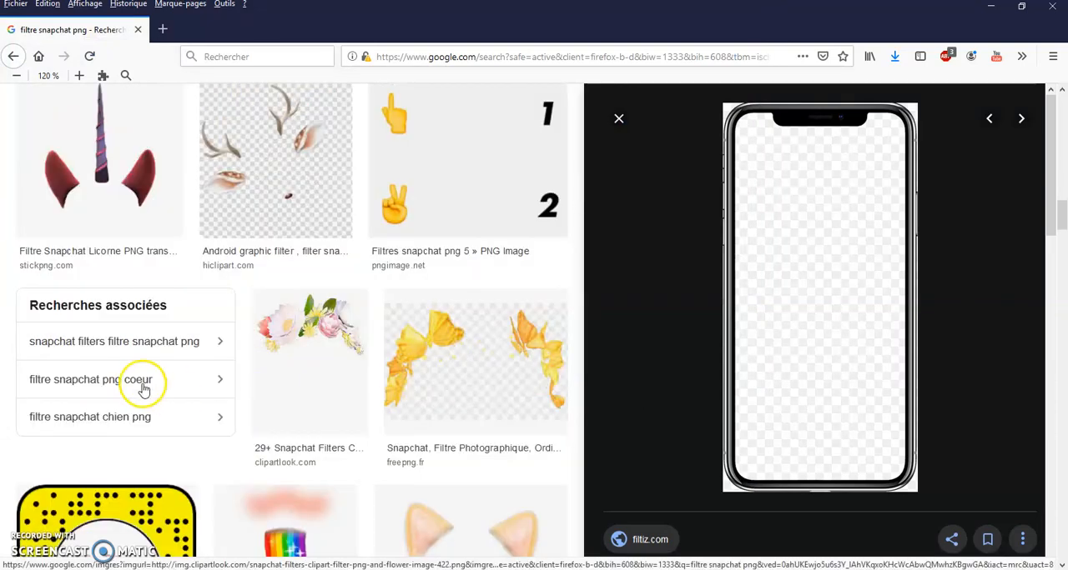
pyautogui.scroll(-5, 294, 434)
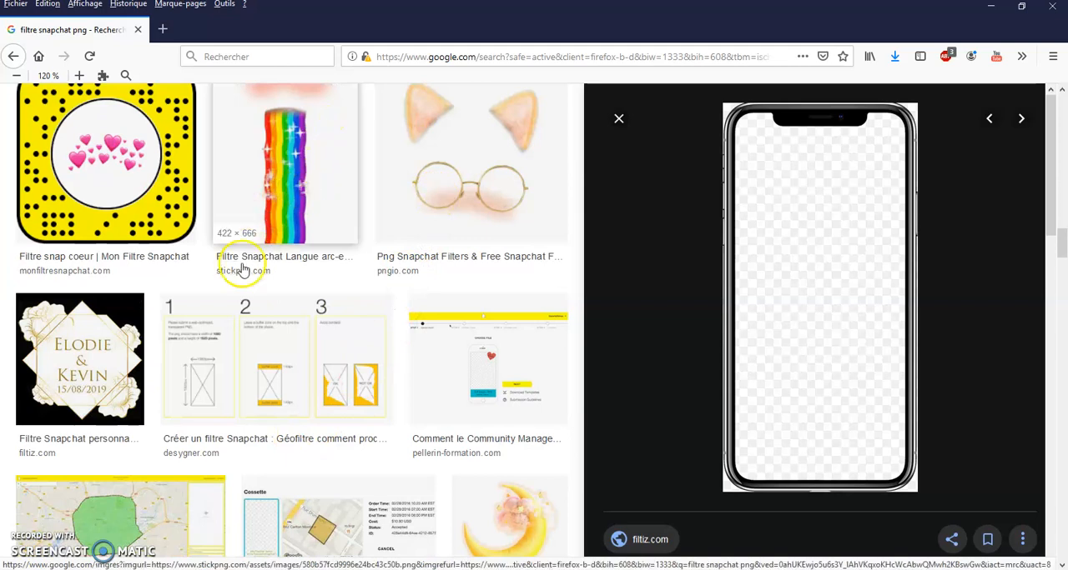
pyautogui.scroll(-4, 267, 317)
pyautogui.scroll(-6, 283, 319)
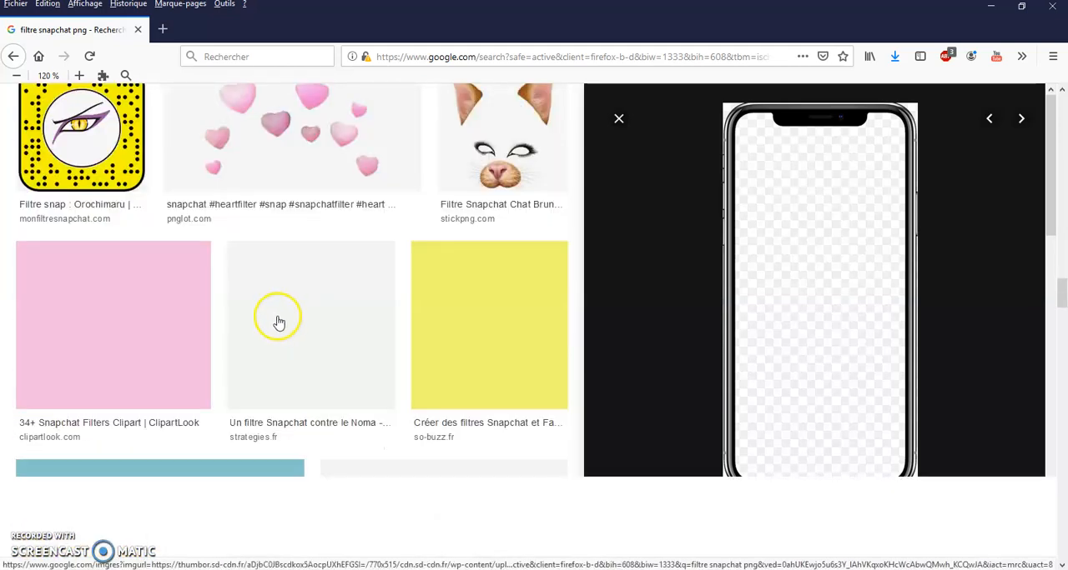
pyautogui.scroll(2, 292, 263)
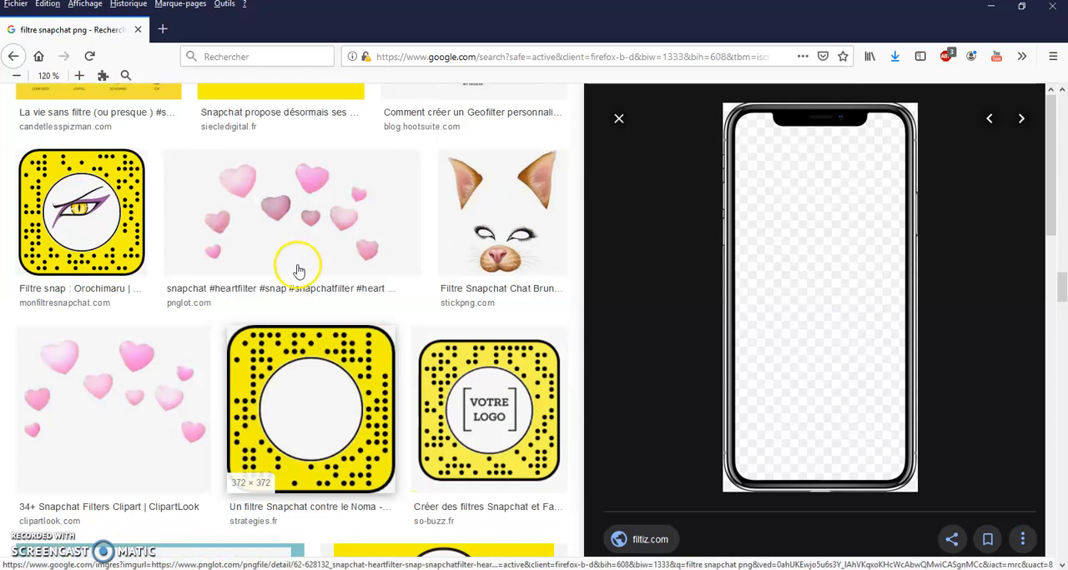
pyautogui.click(141, 401)
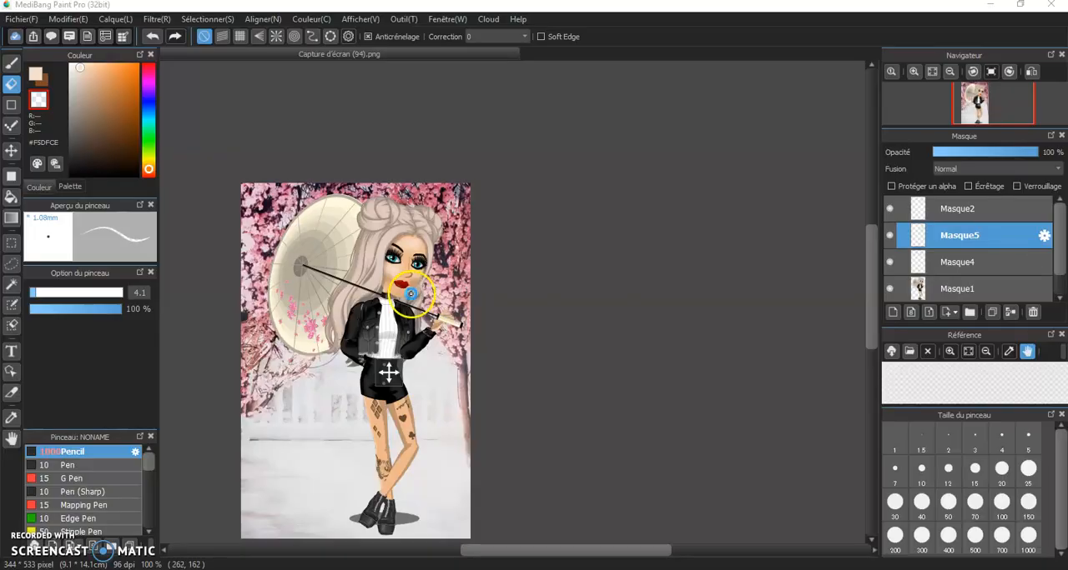
pyautogui.scroll(3, 410, 294)
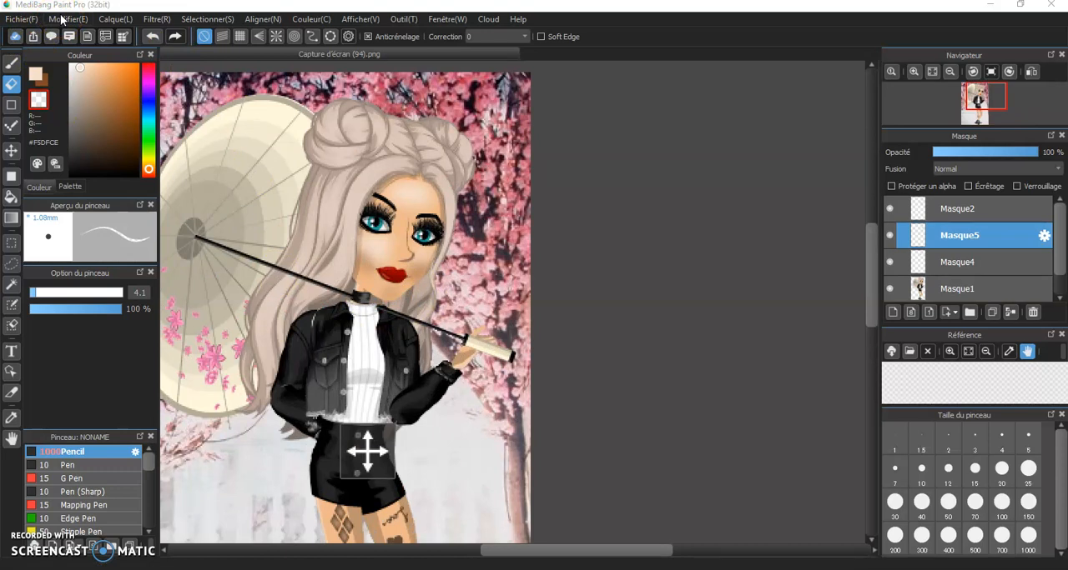
# Switch to MediBang Paint Pro and open the mouse-ears PNG from the msp folder as a new layer on the avatar picture
pyautogui.click(33, 20)
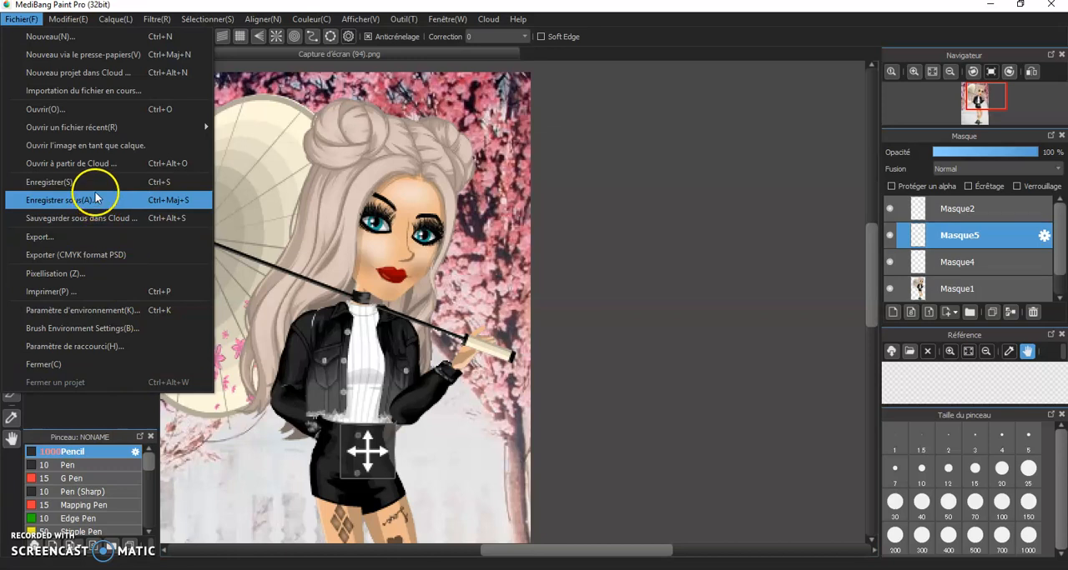
pyautogui.click(105, 150)
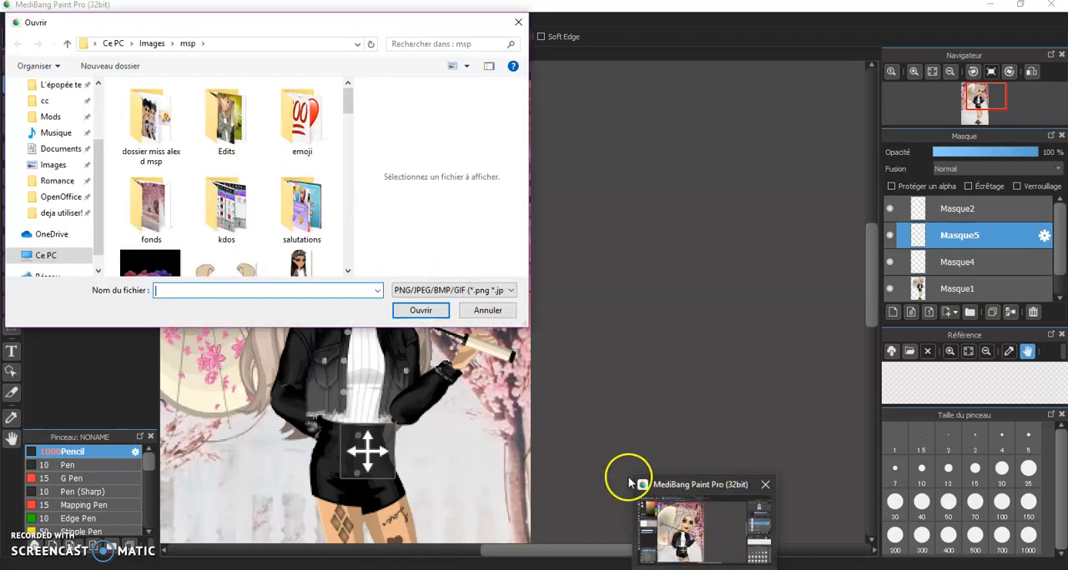
pyautogui.scroll(-1, 250, 226)
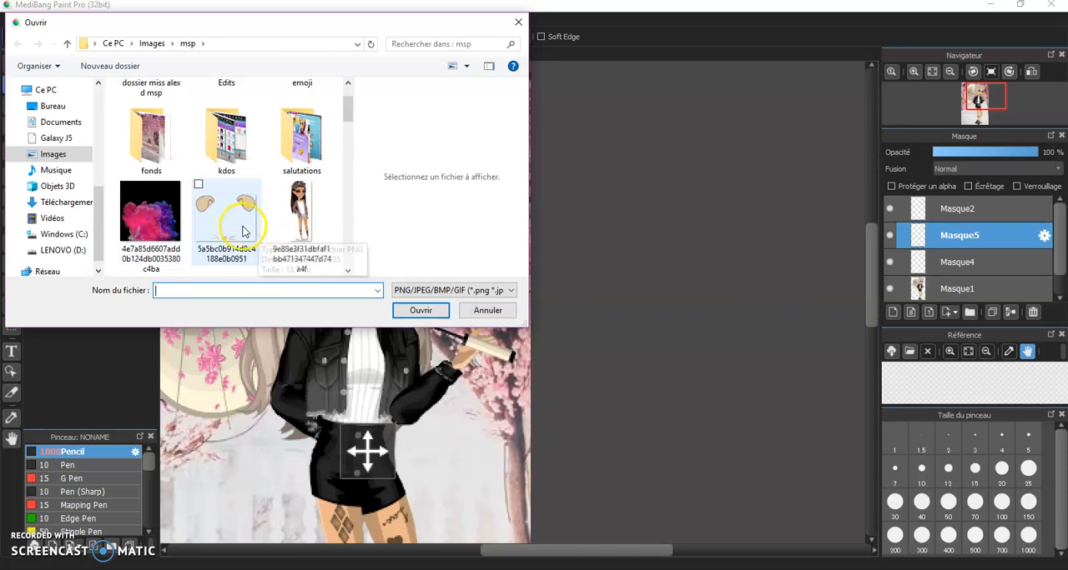
pyautogui.doubleClick(244, 232)
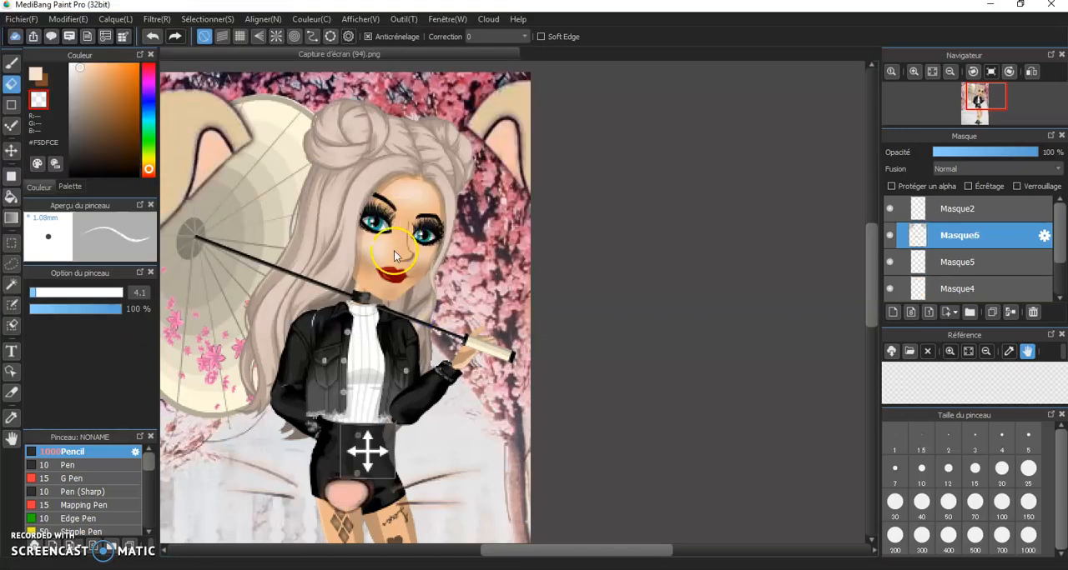
pyautogui.scroll(2, 381, 328)
pyautogui.scroll(-5, 381, 327)
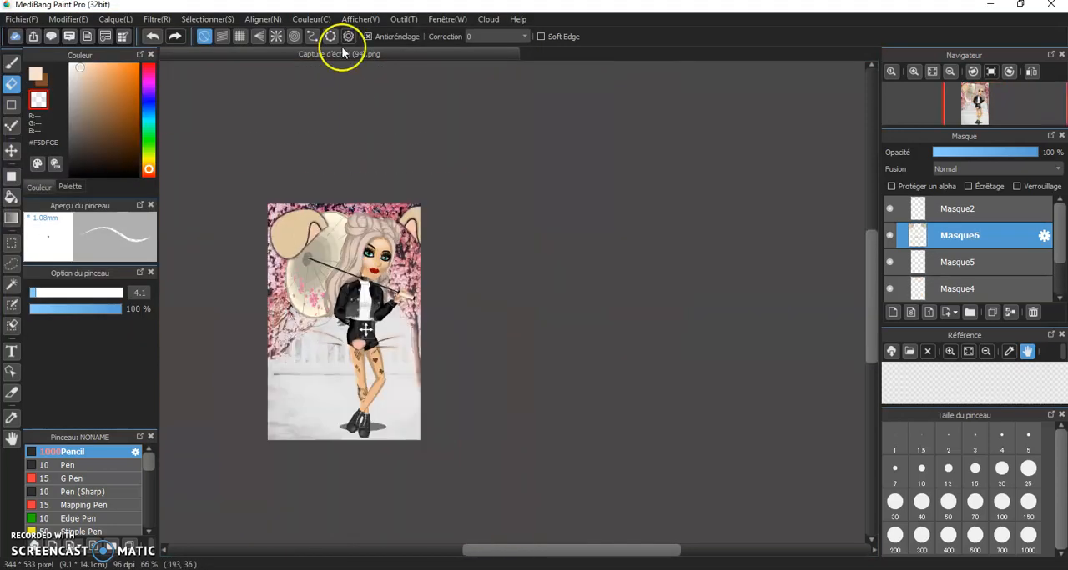
# Shrink the mouse-ears filter layer with Transform and place it over the avatar's head so the nose sits on her face
pyautogui.scroll(3, 304, 200)
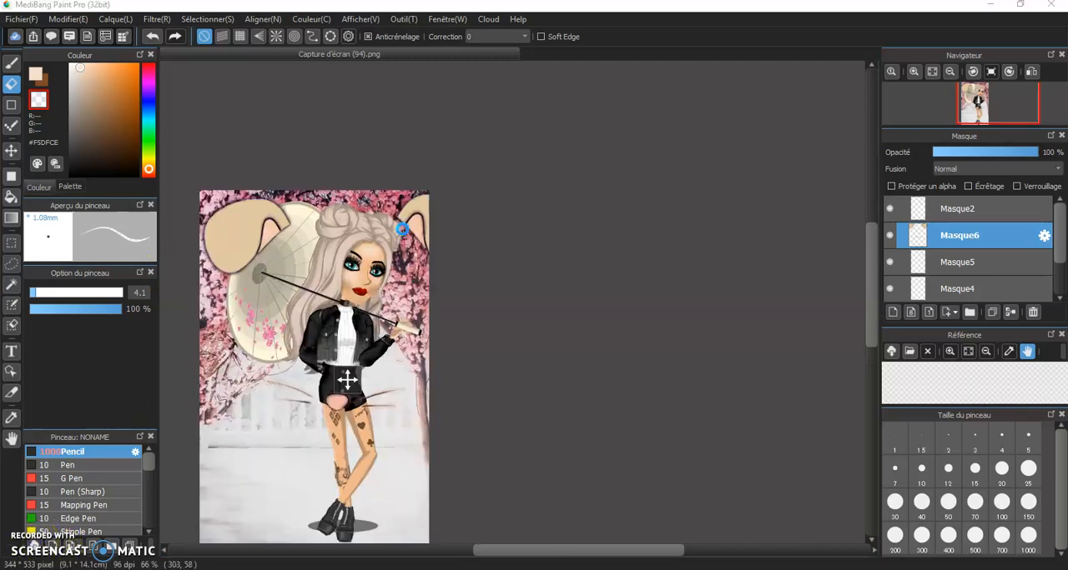
pyautogui.scroll(-2, 304, 194)
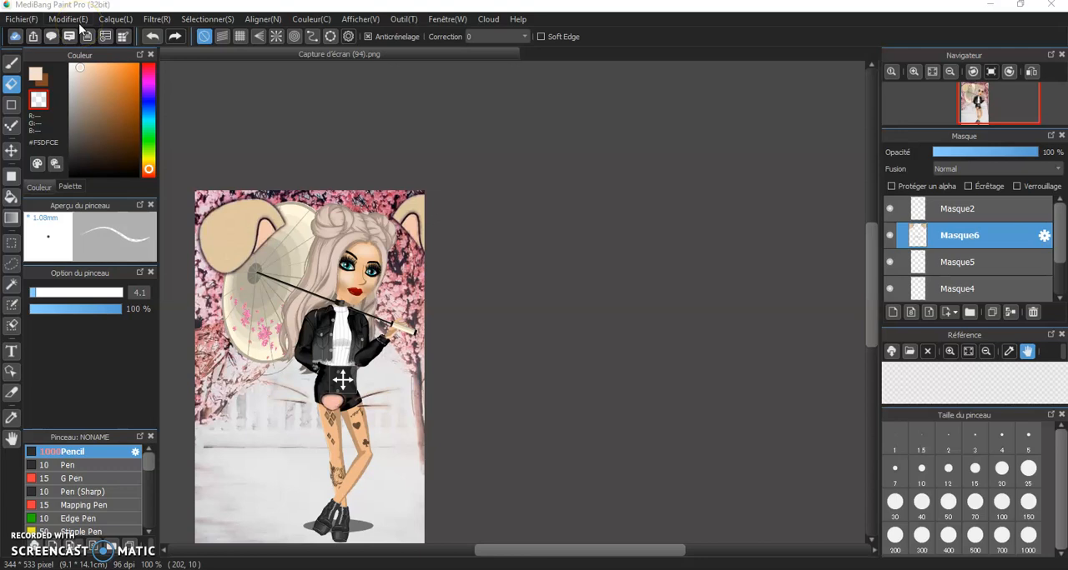
pyautogui.click(197, 19)
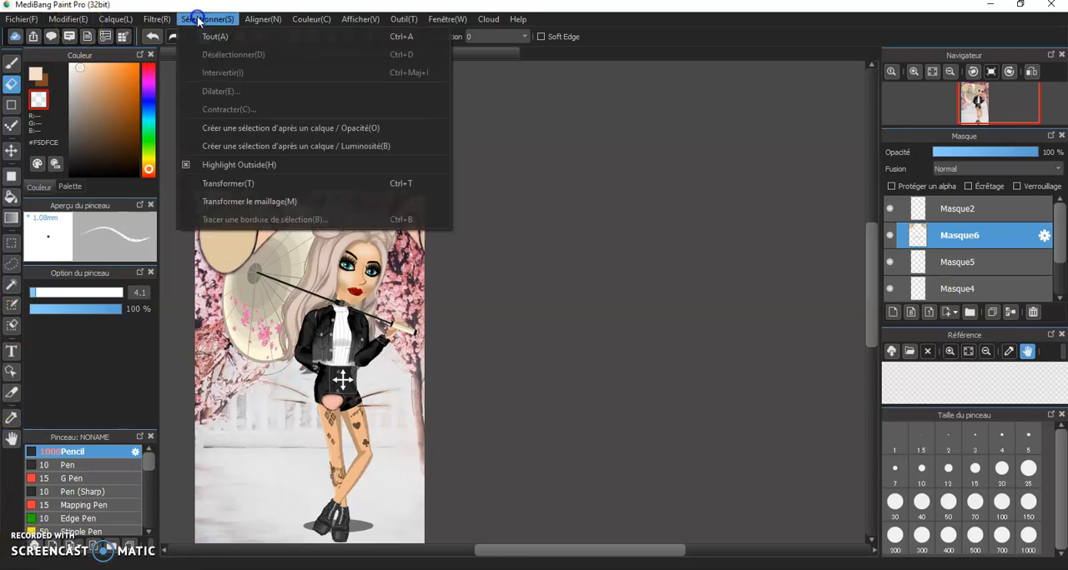
pyautogui.click(318, 186)
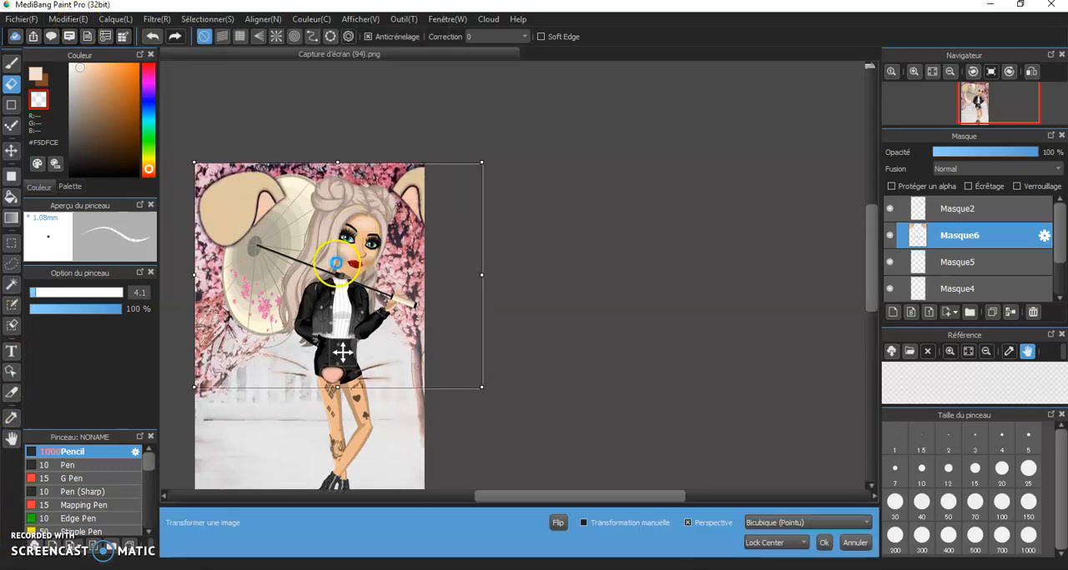
pyautogui.moveTo(481, 386); pyautogui.dragTo(386, 306)
pyautogui.moveTo(362, 252); pyautogui.dragTo(389, 197)
pyautogui.scroll(2, 388, 197)
pyautogui.moveTo(368, 295); pyautogui.dragTo(338, 308)
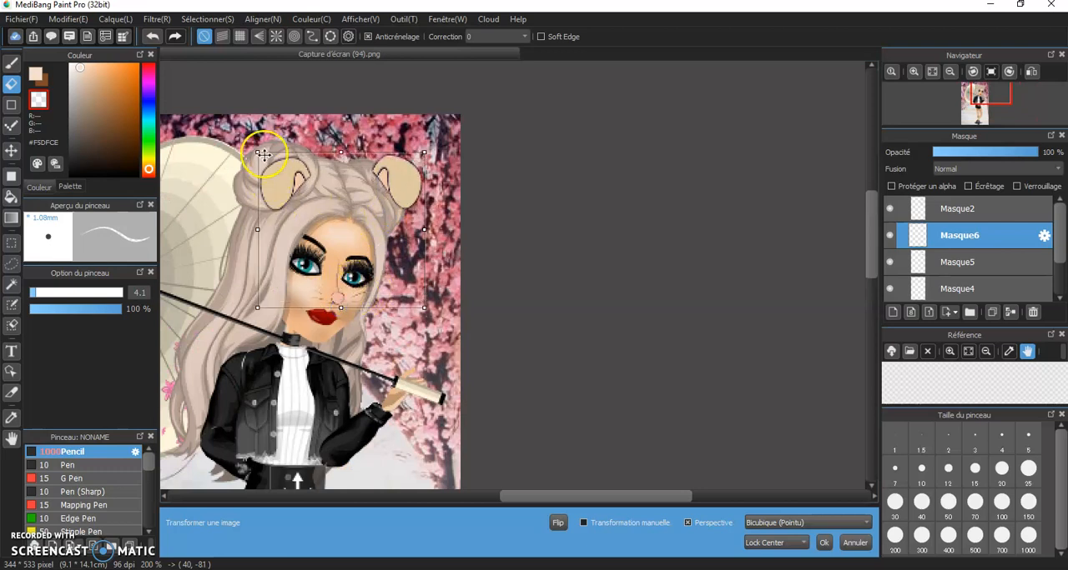
# Reduce the height of the ears filter and rotate it clockwise to follow the tilt of the avatar's head
pyautogui.moveTo(258, 148)
pyautogui.mouseDown()
pyautogui.moveTo(290, 164)
pyautogui.moveTo(268, 158)
pyautogui.mouseUp()
pyautogui.moveTo(347, 197); pyautogui.dragTo(348, 206)
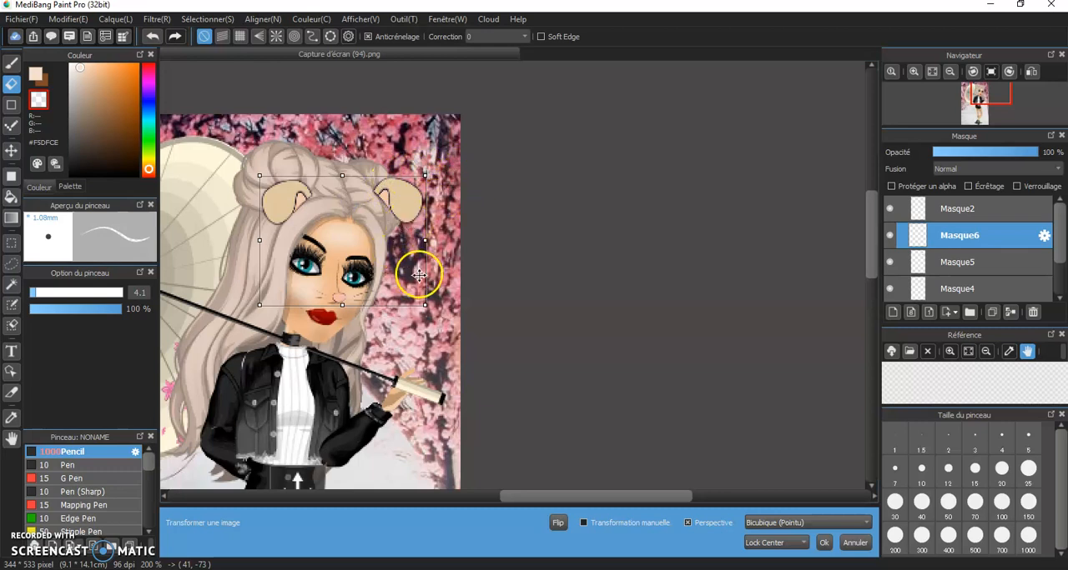
pyautogui.moveTo(425, 296); pyautogui.dragTo(415, 294)
pyautogui.moveTo(327, 267); pyautogui.dragTo(333, 264)
pyautogui.moveTo(413, 312); pyautogui.dragTo(413, 306)
pyautogui.moveTo(385, 280); pyautogui.dragTo(419, 305)
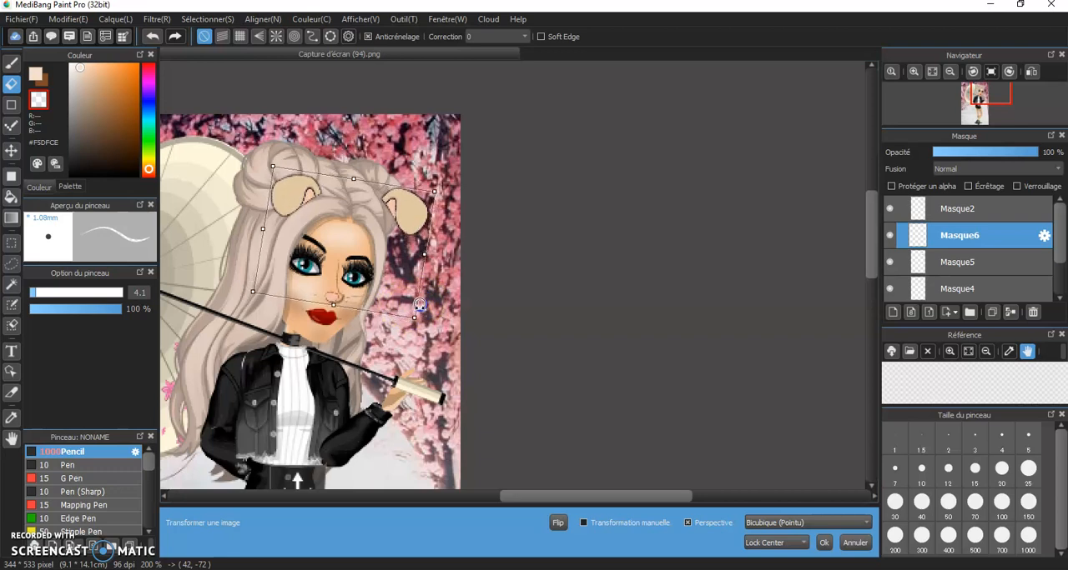
# Delete the mouse-ears filter layer Masque6, applying its pending transformation
pyautogui.scroll(-3, 423, 262)
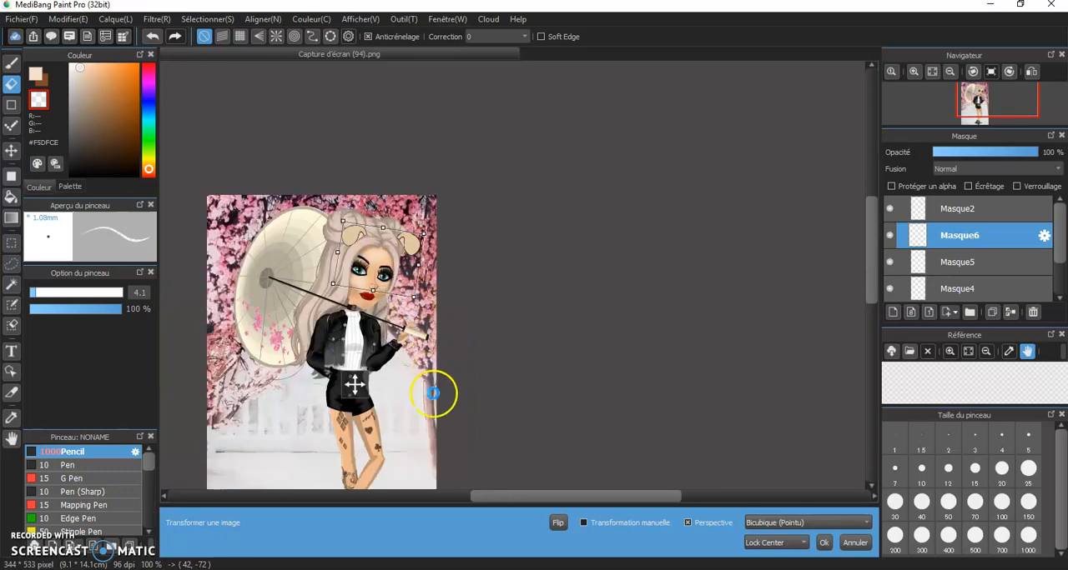
pyautogui.scroll(2, 424, 323)
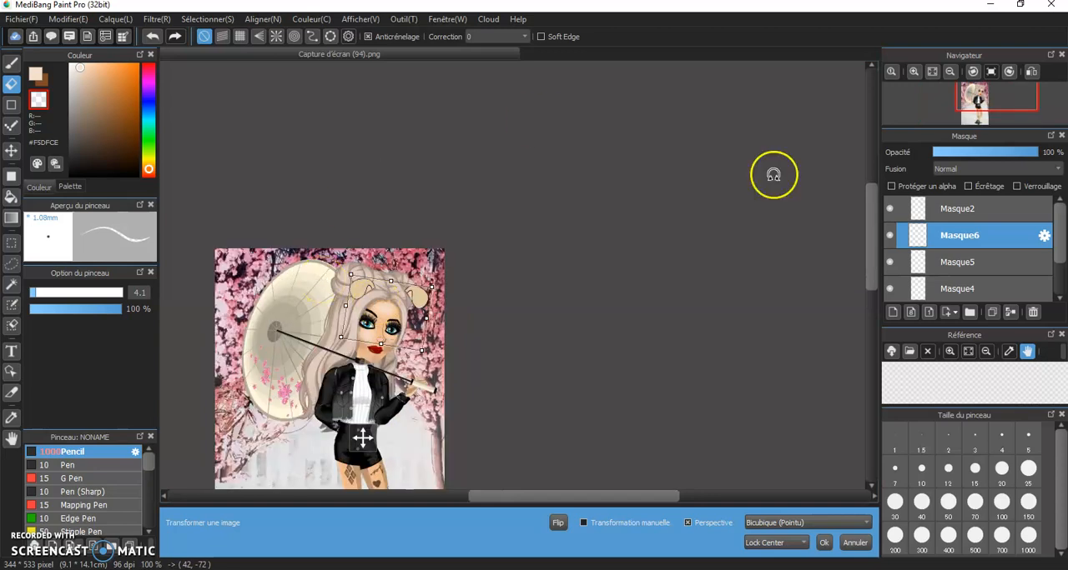
pyautogui.click(1033, 313)
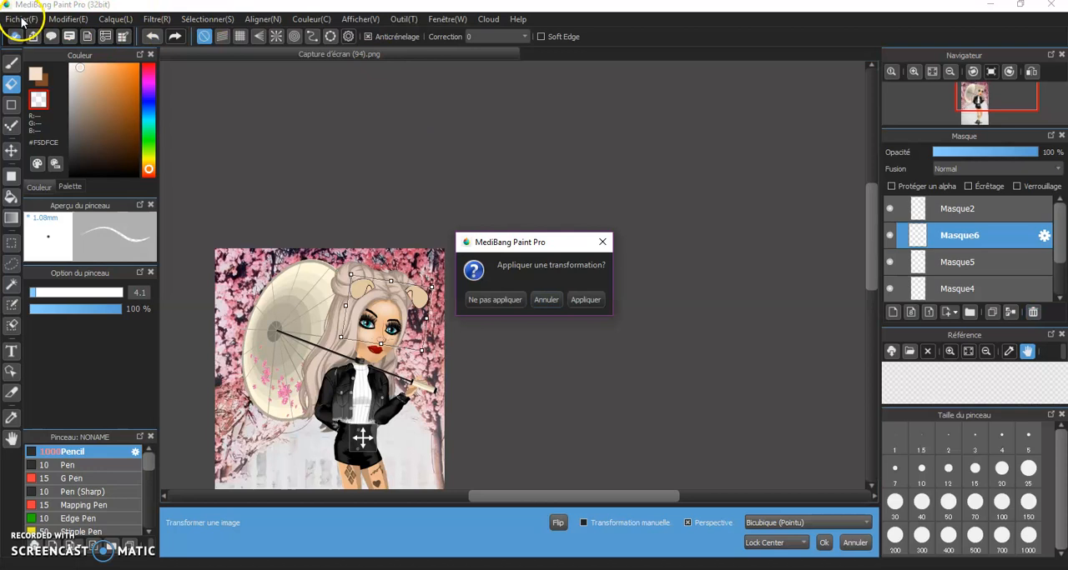
pyautogui.click(597, 303)
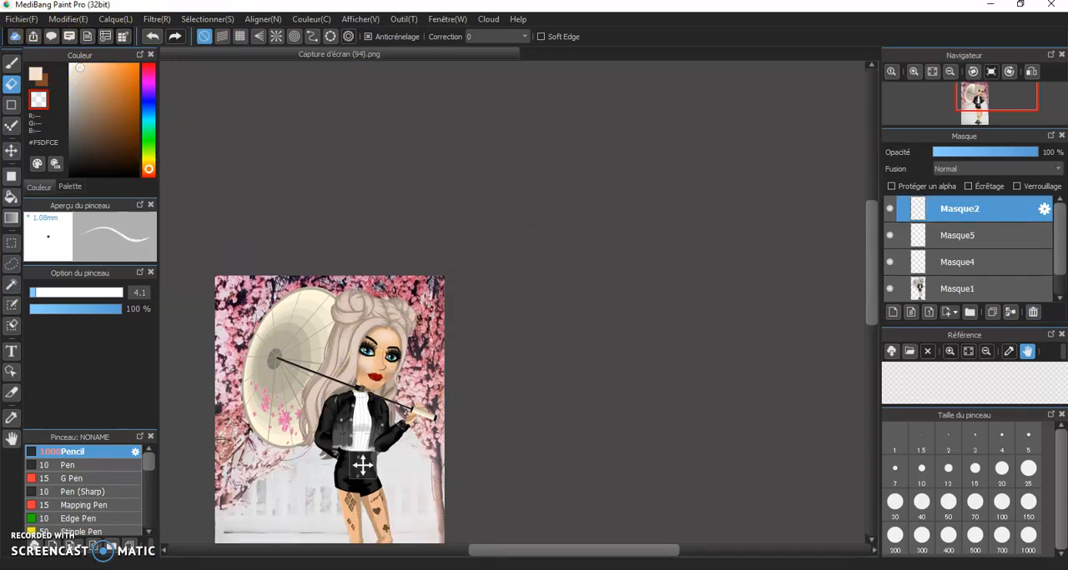
# Open the iphoneX image from the msp folder as a new layer on the avatar picture
pyautogui.click(18, 19)
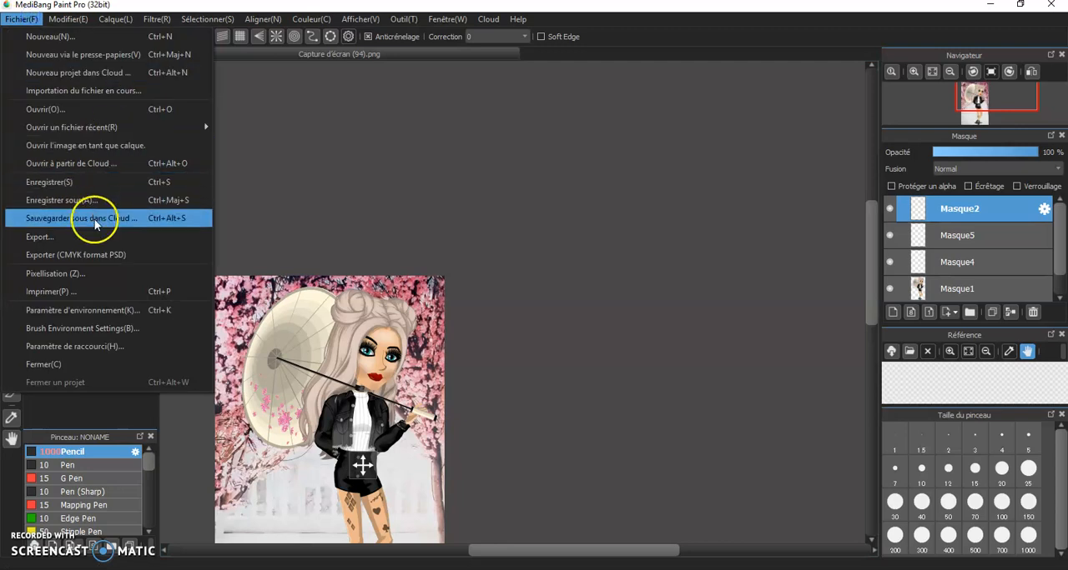
pyautogui.click(76, 146)
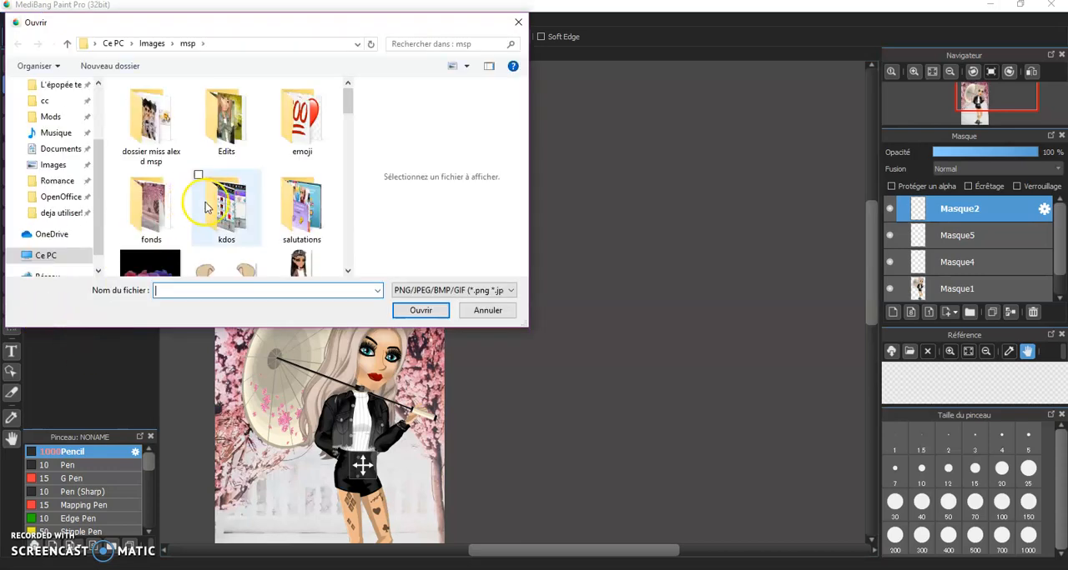
pyautogui.scroll(-10, 231, 223)
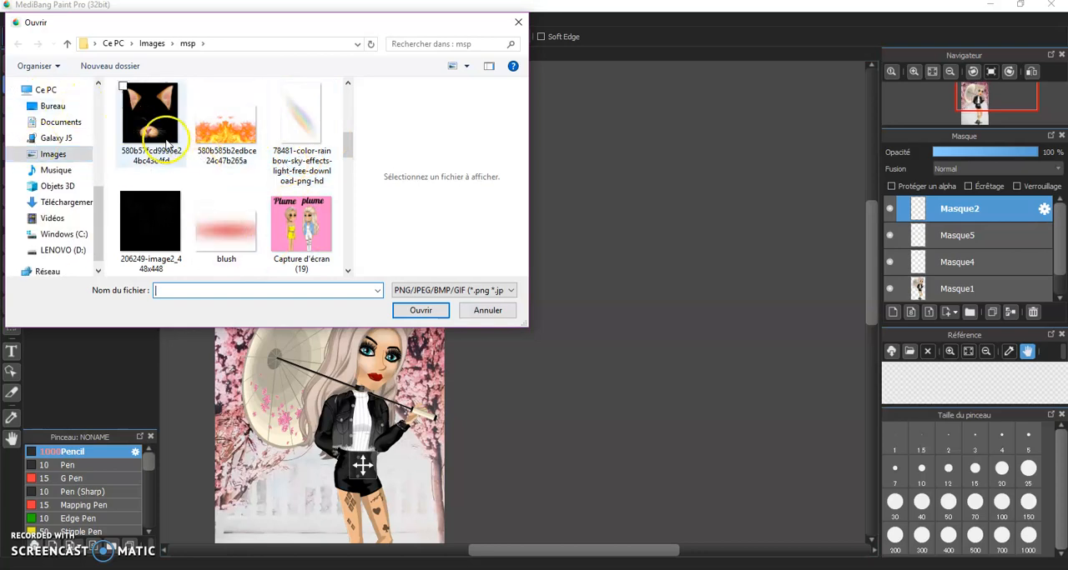
pyautogui.click(150, 117)
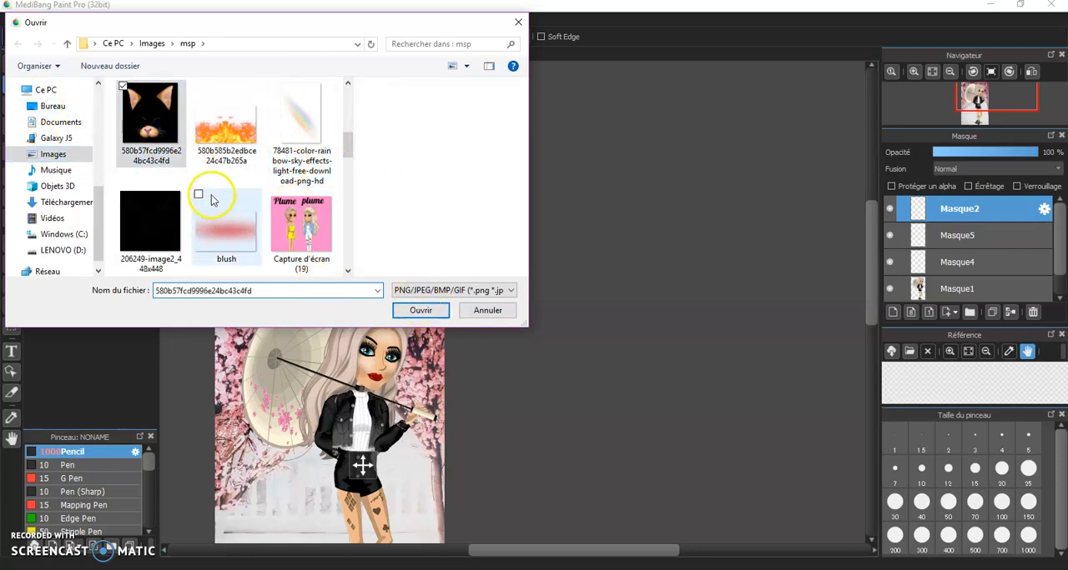
pyautogui.scroll(-4, 210, 197)
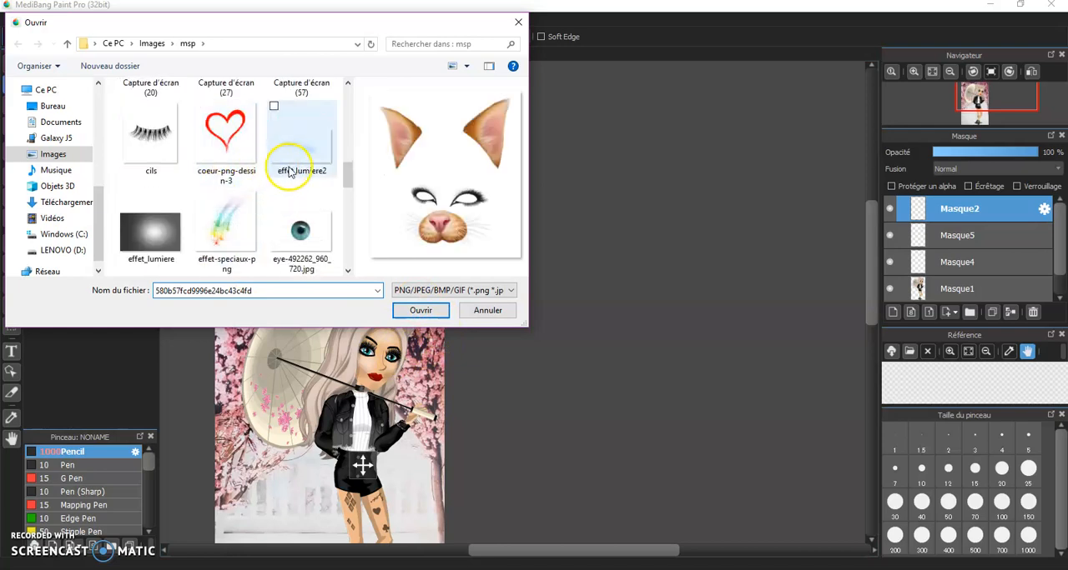
pyautogui.scroll(-1, 286, 167)
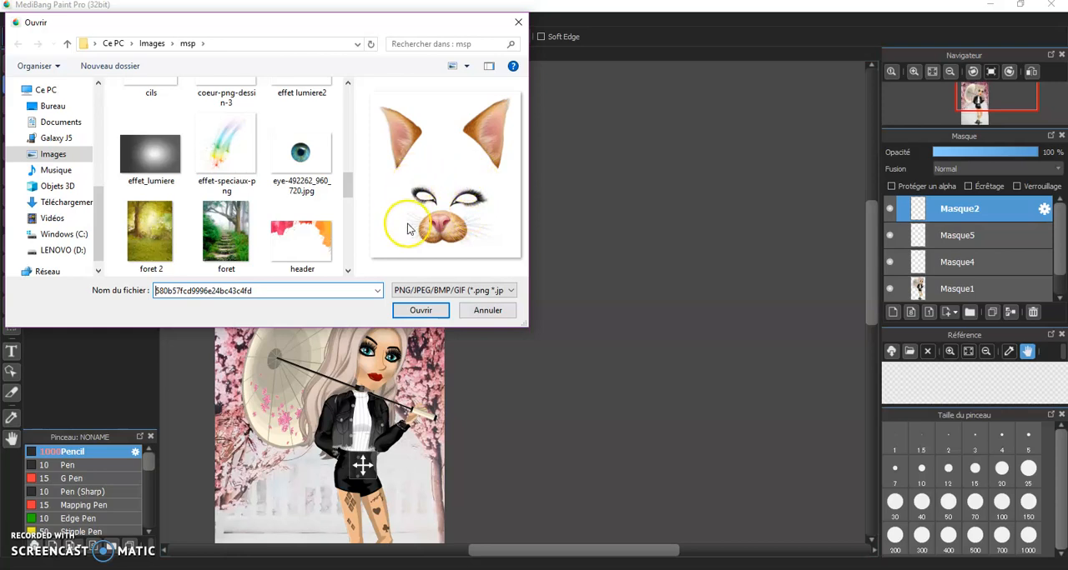
pyautogui.scroll(-2, 283, 200)
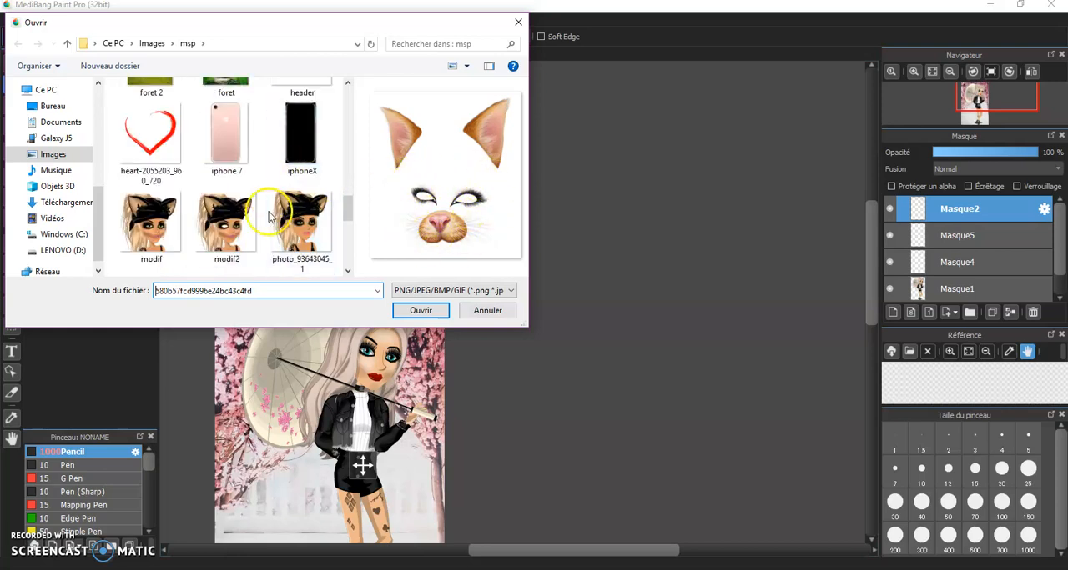
pyautogui.doubleClick(310, 146)
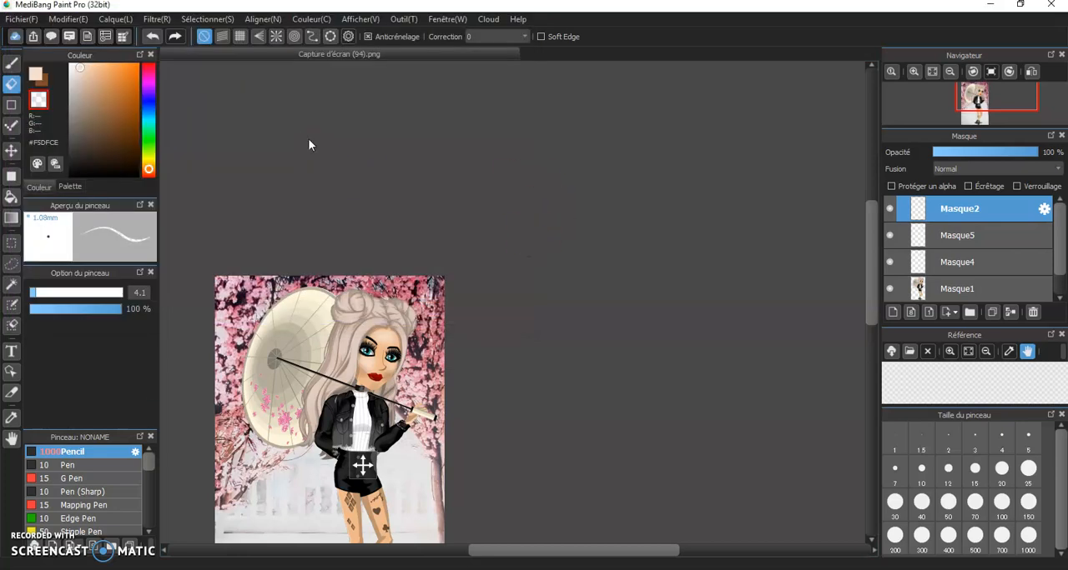
# Scale the phone frame down with Transform to about the picture's height and align it with the picture's upper-left corner
pyautogui.click(207, 19)
pyautogui.click(260, 176)
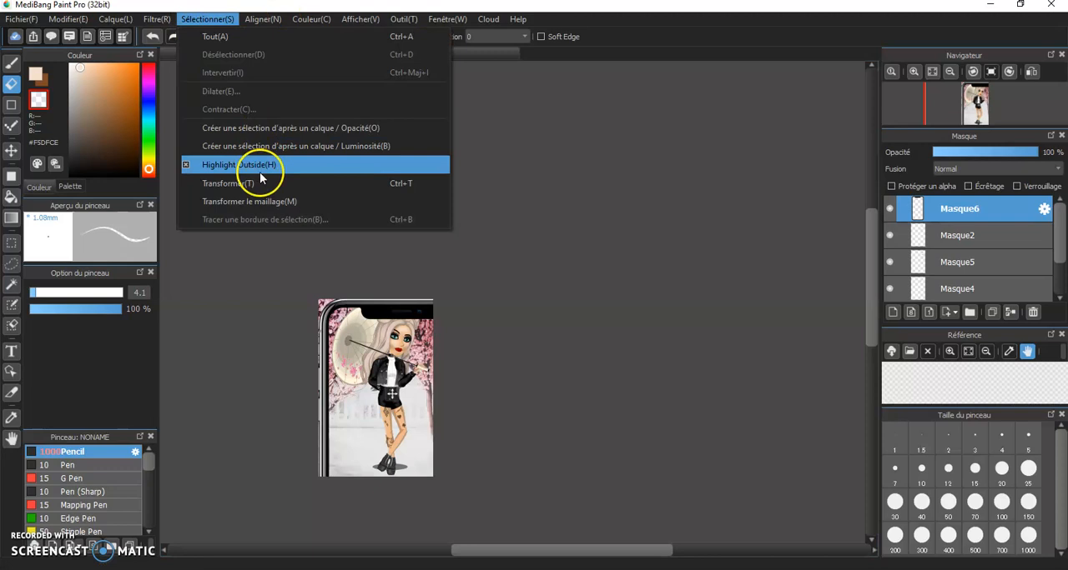
pyautogui.click(250, 183)
pyautogui.moveTo(321, 272); pyautogui.dragTo(403, 316)
pyautogui.moveTo(406, 383); pyautogui.dragTo(342, 269)
pyautogui.moveTo(403, 311); pyautogui.dragTo(322, 279)
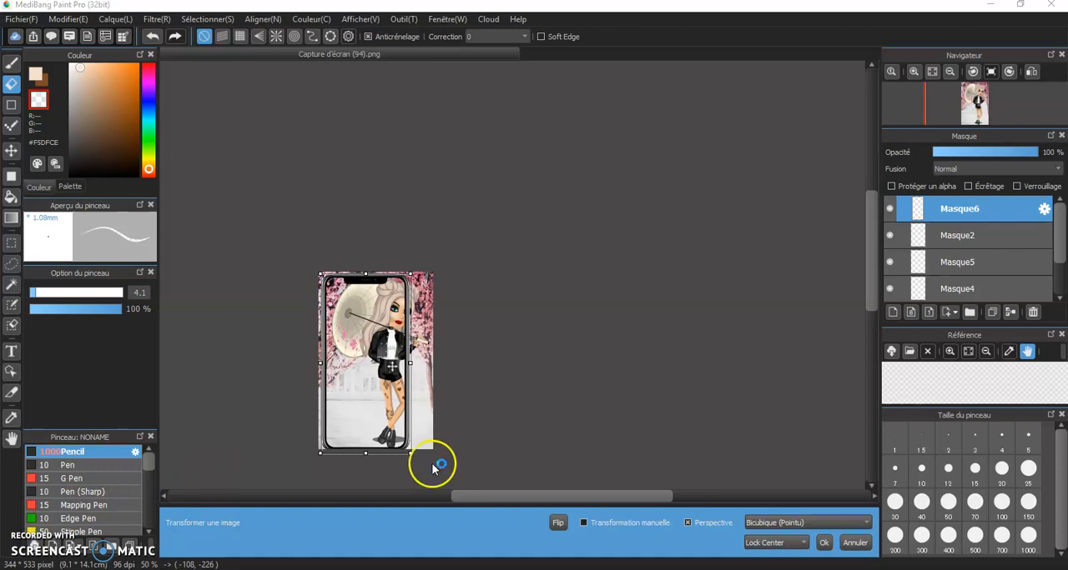
# Fit the phone frame around the avatar, roughly centred across the picture's full height, and apply the transformation
pyautogui.moveTo(431, 357); pyautogui.dragTo(431, 363)
pyautogui.moveTo(315, 364); pyautogui.dragTo(340, 364)
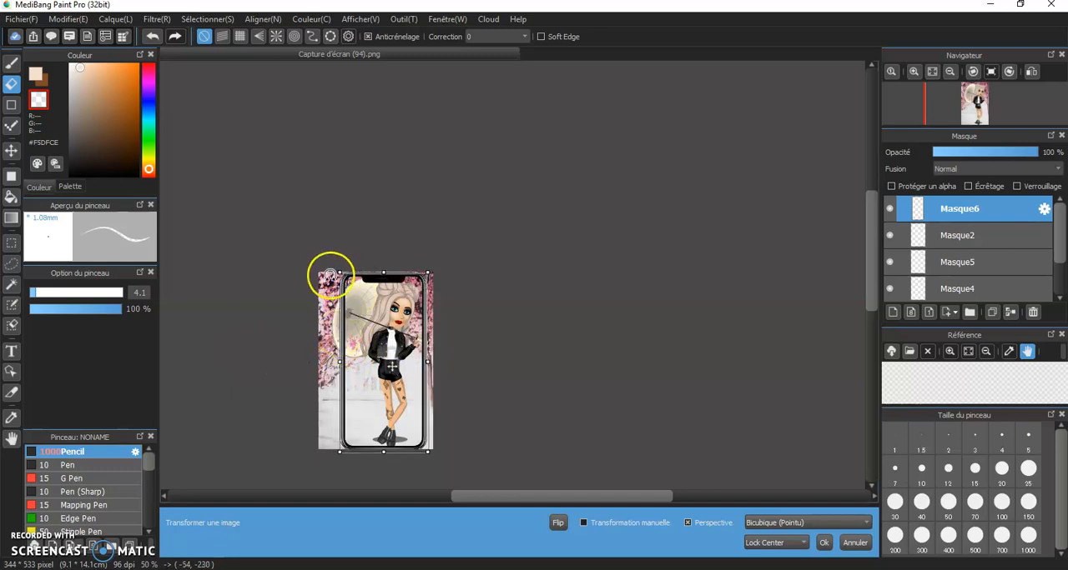
pyautogui.moveTo(340, 272); pyautogui.dragTo(337, 271)
pyautogui.moveTo(364, 313); pyautogui.dragTo(356, 311)
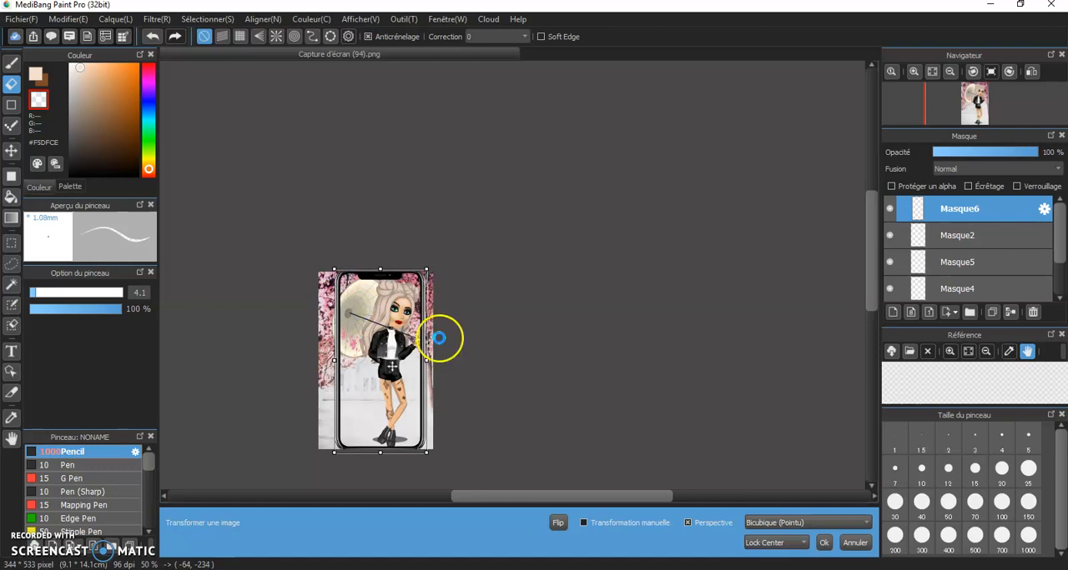
pyautogui.scroll(3, 442, 346)
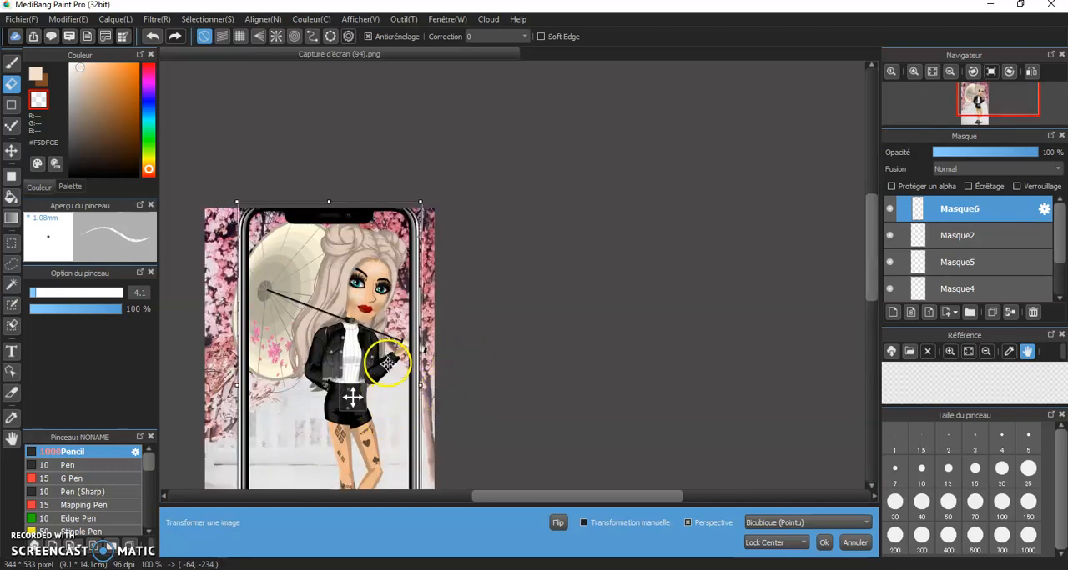
pyautogui.scroll(2, 431, 370)
pyautogui.scroll(-2, 365, 306)
pyautogui.scroll(-2, 342, 392)
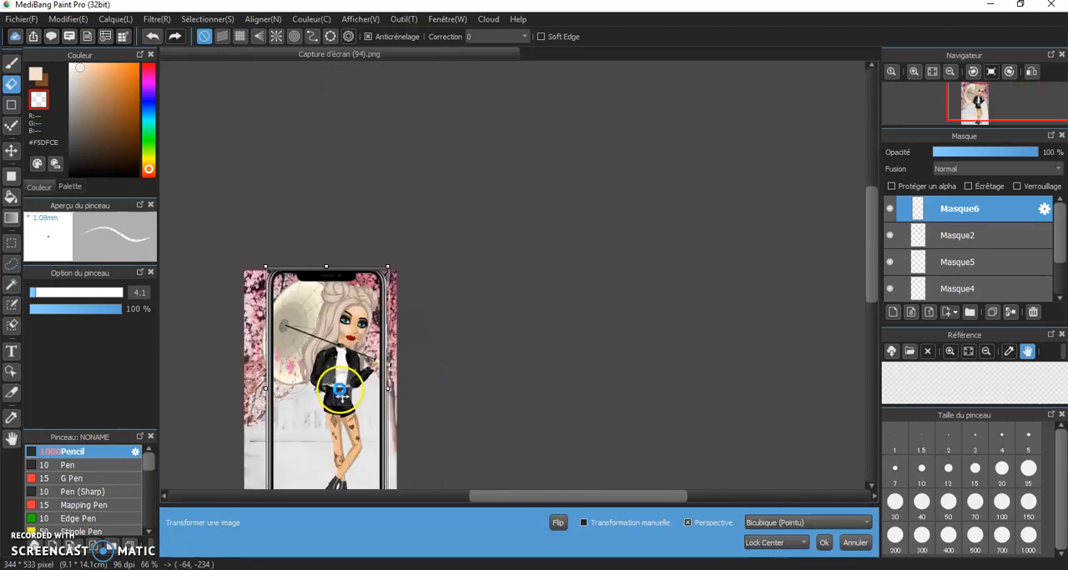
pyautogui.scroll(1, 338, 390)
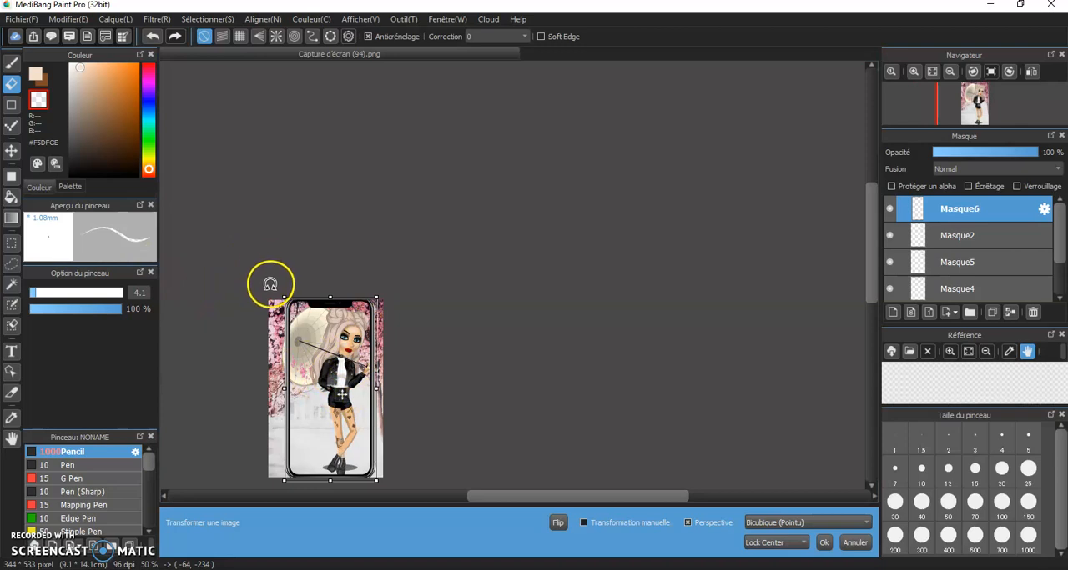
pyautogui.scroll(-1, 925, 283)
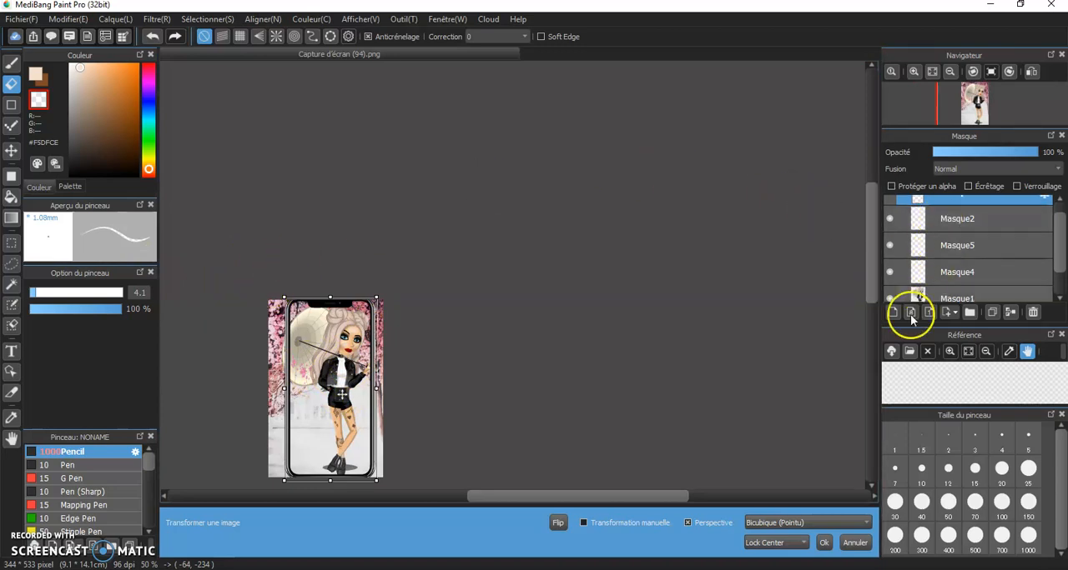
pyautogui.scroll(-1, 922, 275)
pyautogui.click(938, 260)
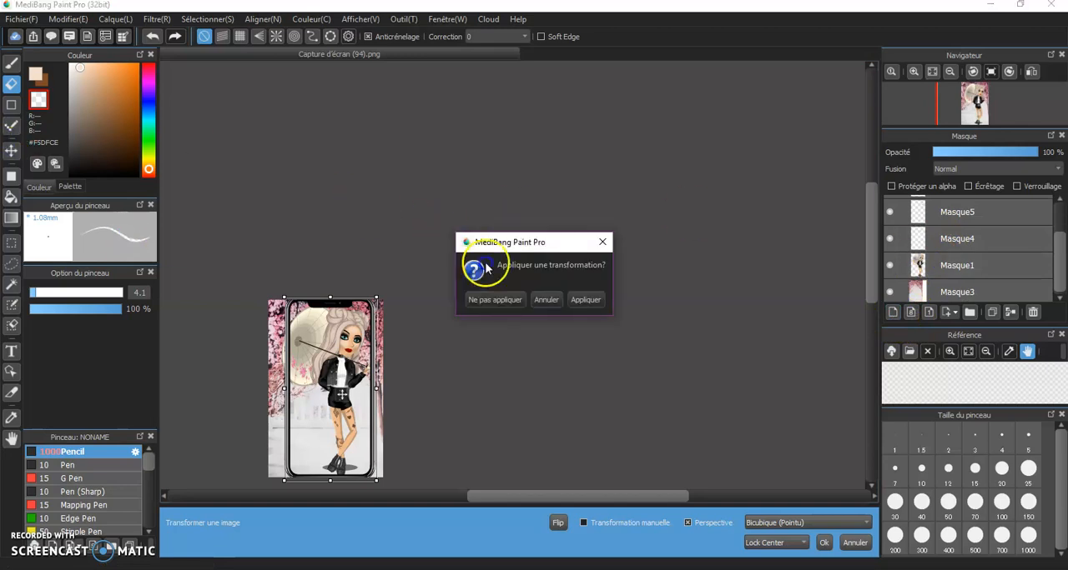
pyautogui.click(584, 299)
# Set the eraser size to 35 and erase the cherry-blossom background on layer Masque3 to the left of the phone
pyautogui.click(10, 82)
pyautogui.moveTo(47, 294); pyautogui.dragTo(86, 293)
pyautogui.scroll(3, 263, 334)
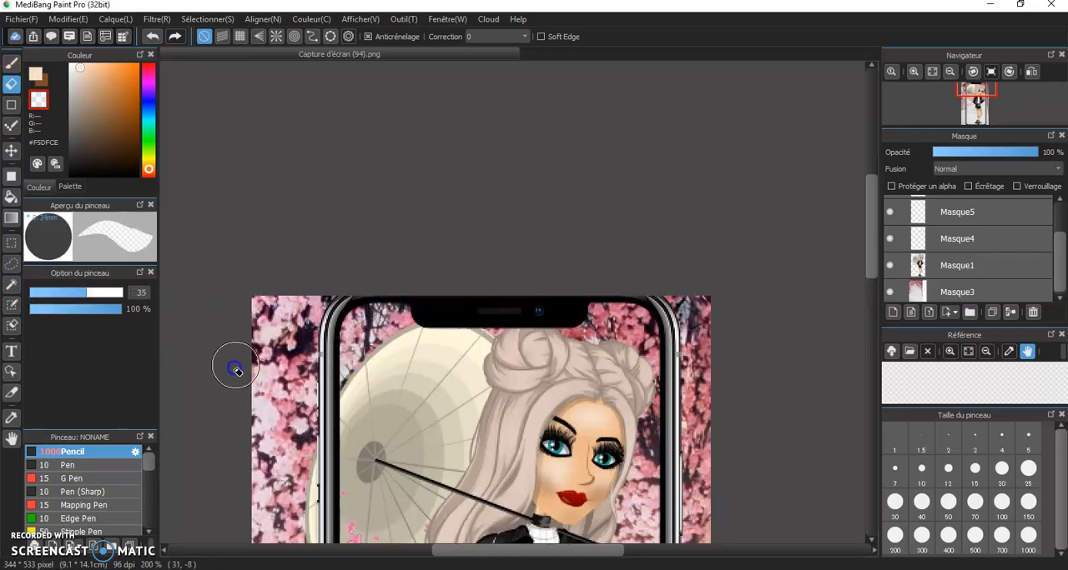
pyautogui.click(944, 269)
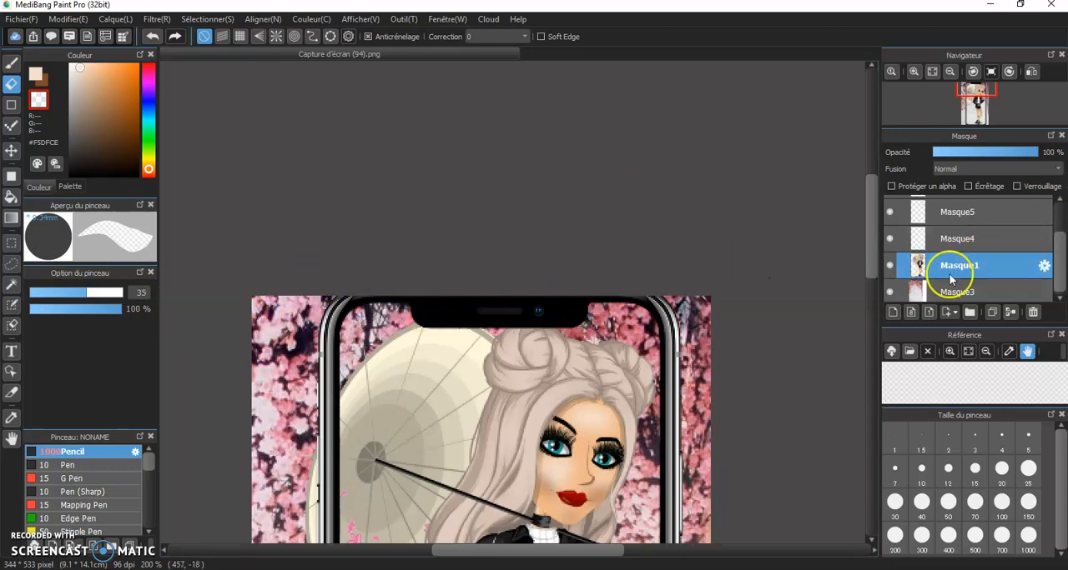
pyautogui.click(960, 292)
pyautogui.moveTo(269, 256)
pyautogui.mouseDown()
pyautogui.moveTo(226, 328)
pyautogui.moveTo(259, 283)
pyautogui.moveTo(279, 289)
pyautogui.moveTo(274, 351)
pyautogui.moveTo(325, 289)
pyautogui.moveTo(302, 332)
pyautogui.moveTo(292, 451)
pyautogui.mouseUp()
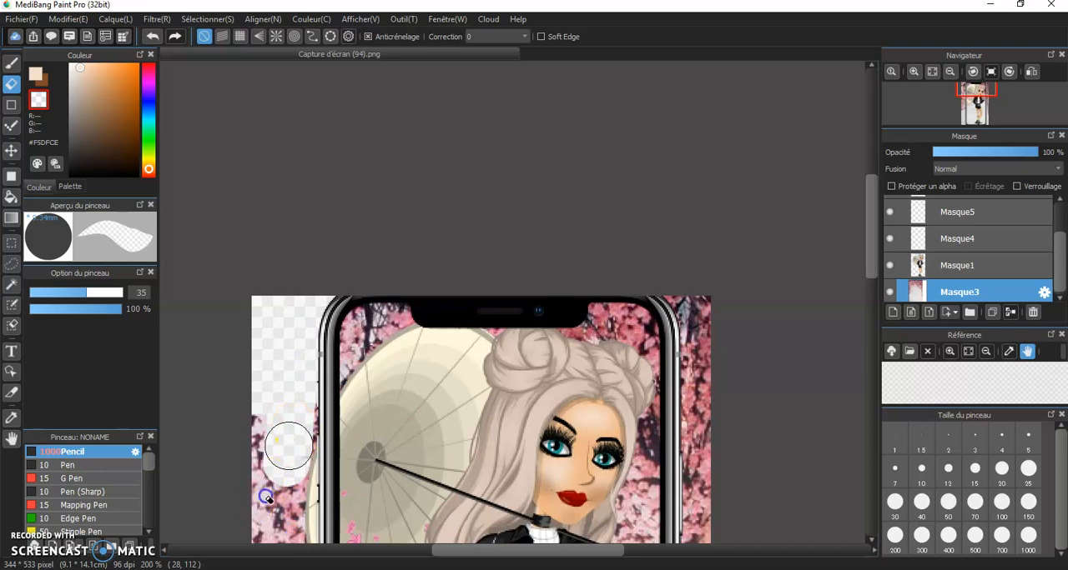
pyautogui.scroll(-5, 301, 441)
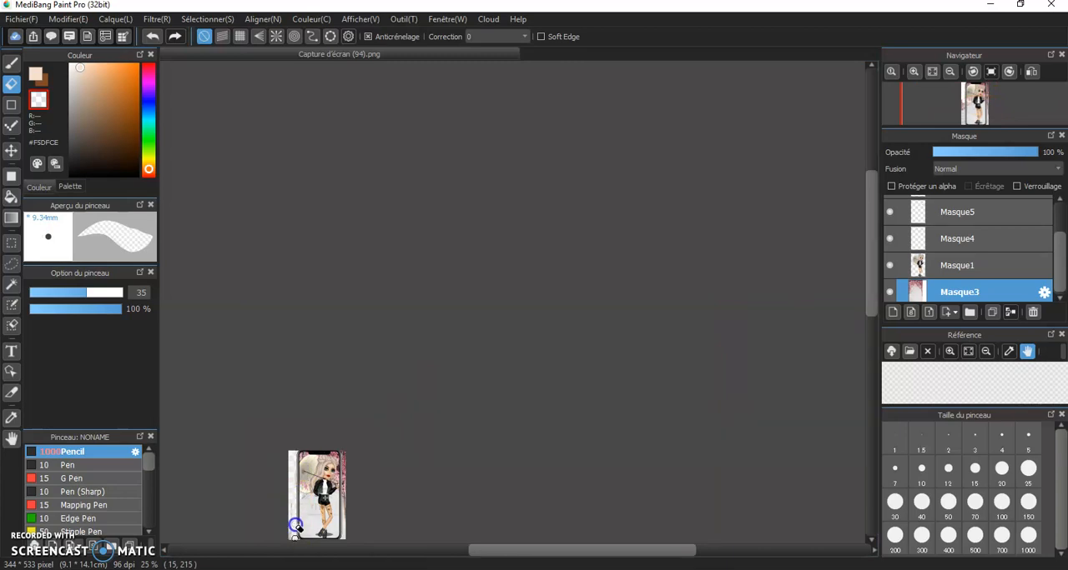
# Erase the cherry-blossom background on layer Masque3 along the whole right side of the phone frame
pyautogui.click(346, 448)
pyautogui.click(352, 455)
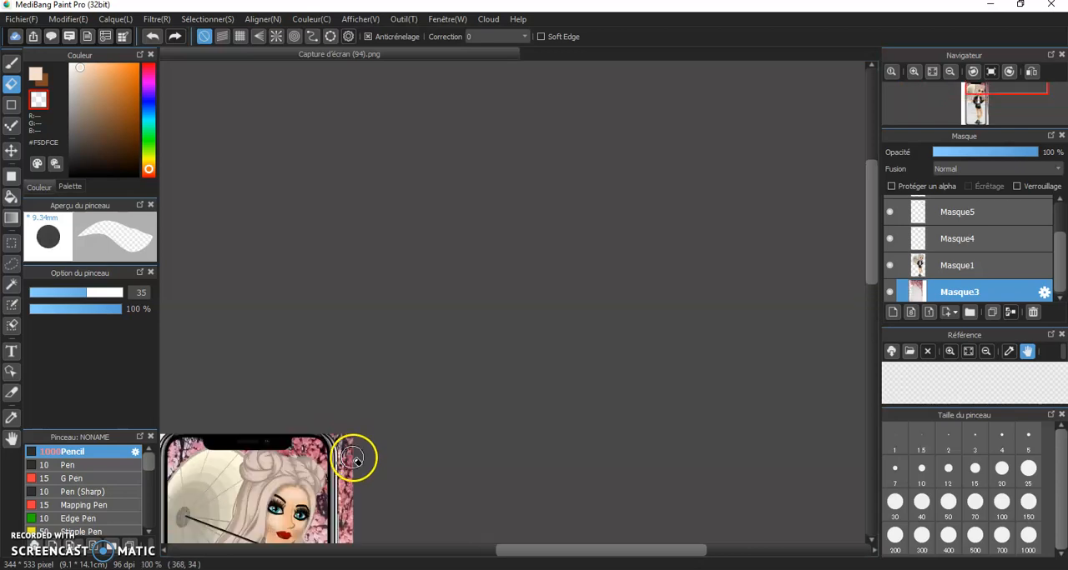
pyautogui.click(356, 445)
pyautogui.click(349, 433)
pyautogui.moveTo(331, 427)
pyautogui.mouseDown()
pyautogui.moveTo(349, 446)
pyautogui.moveTo(338, 483)
pyautogui.mouseUp()
pyautogui.scroll(-3, 360, 444)
pyautogui.scroll(1, 353, 488)
pyautogui.scroll(-3, 365, 447)
pyautogui.scroll(2, 348, 526)
pyautogui.scroll(-4, 362, 528)
pyautogui.scroll(-1, 360, 539)
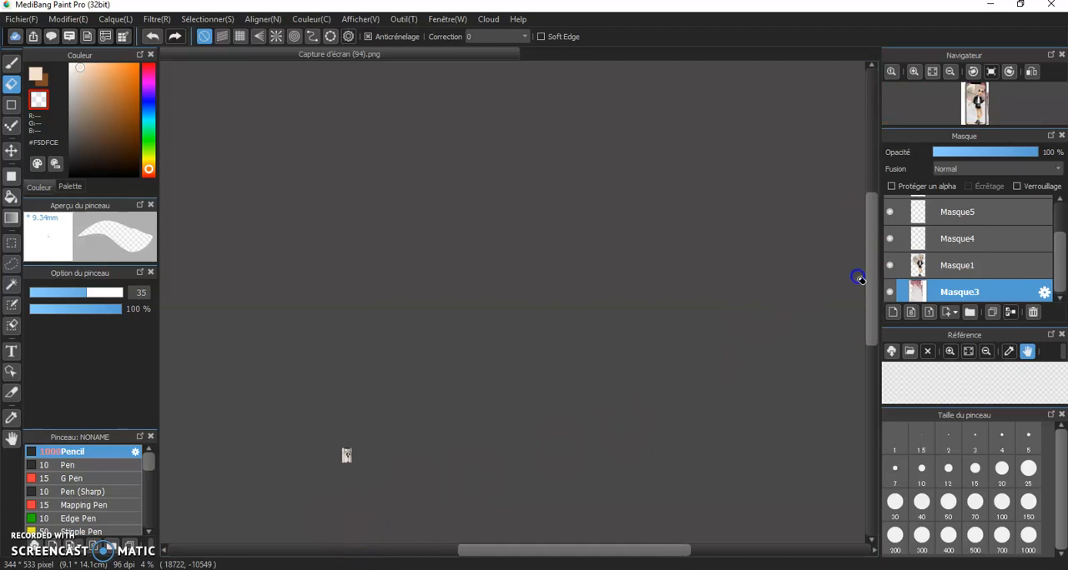
pyautogui.scroll(4, 334, 475)
pyautogui.scroll(4, 350, 500)
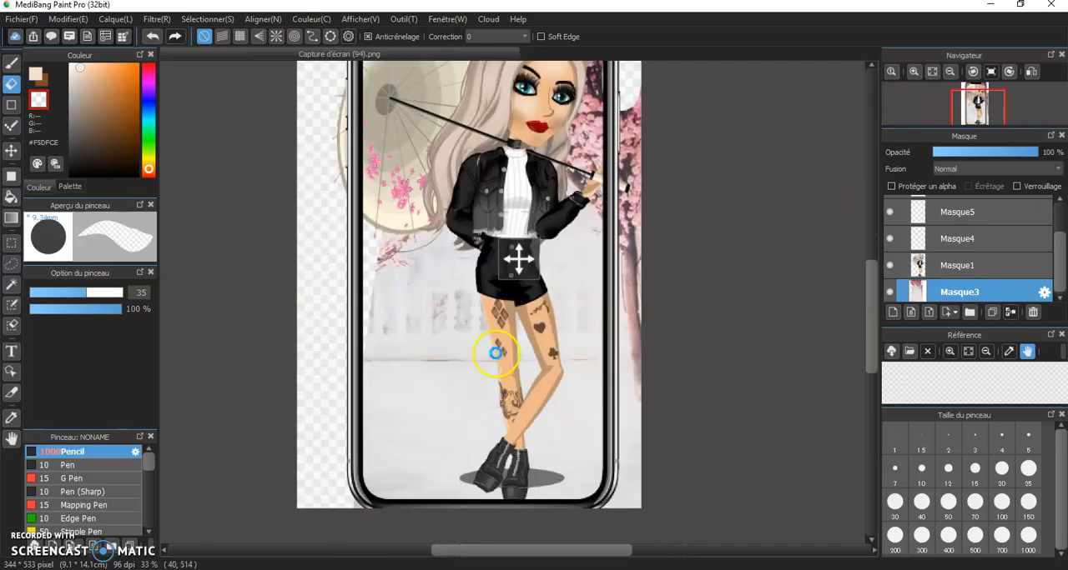
pyautogui.moveTo(632, 109)
pyautogui.mouseDown()
pyautogui.moveTo(624, 136)
pyautogui.moveTo(643, 260)
pyautogui.moveTo(648, 197)
pyautogui.mouseUp()
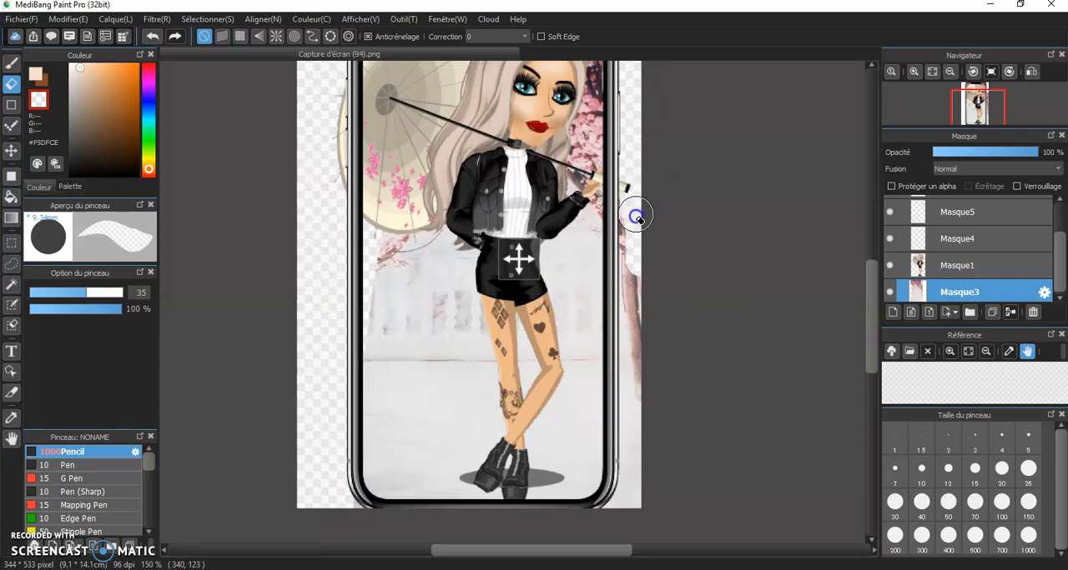
pyautogui.moveTo(632, 241); pyautogui.dragTo(632, 516)
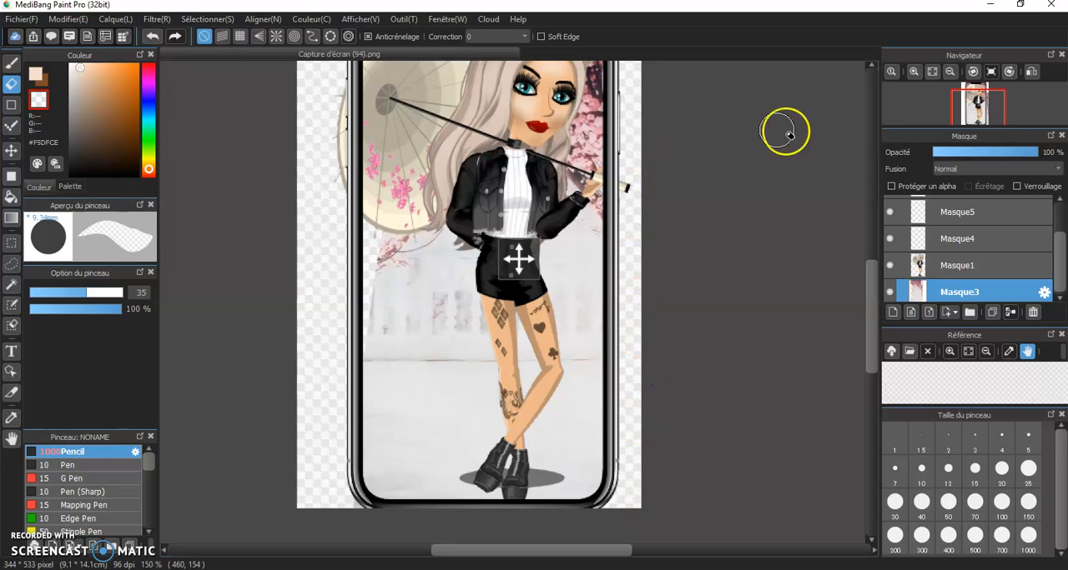
# Erase the parts of the umbrella and its handle on layer Masque1 that extend outside the phone frame
pyautogui.click(959, 265)
pyautogui.moveTo(320, 73); pyautogui.dragTo(330, 185)
pyautogui.moveTo(626, 220); pyautogui.dragTo(631, 207)
pyautogui.scroll(-5, 649, 136)
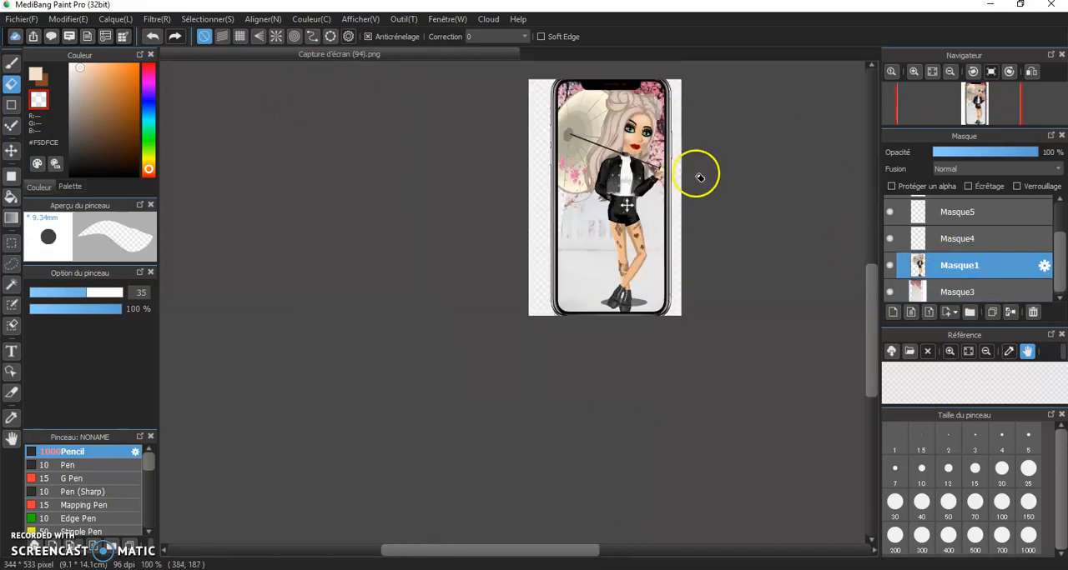